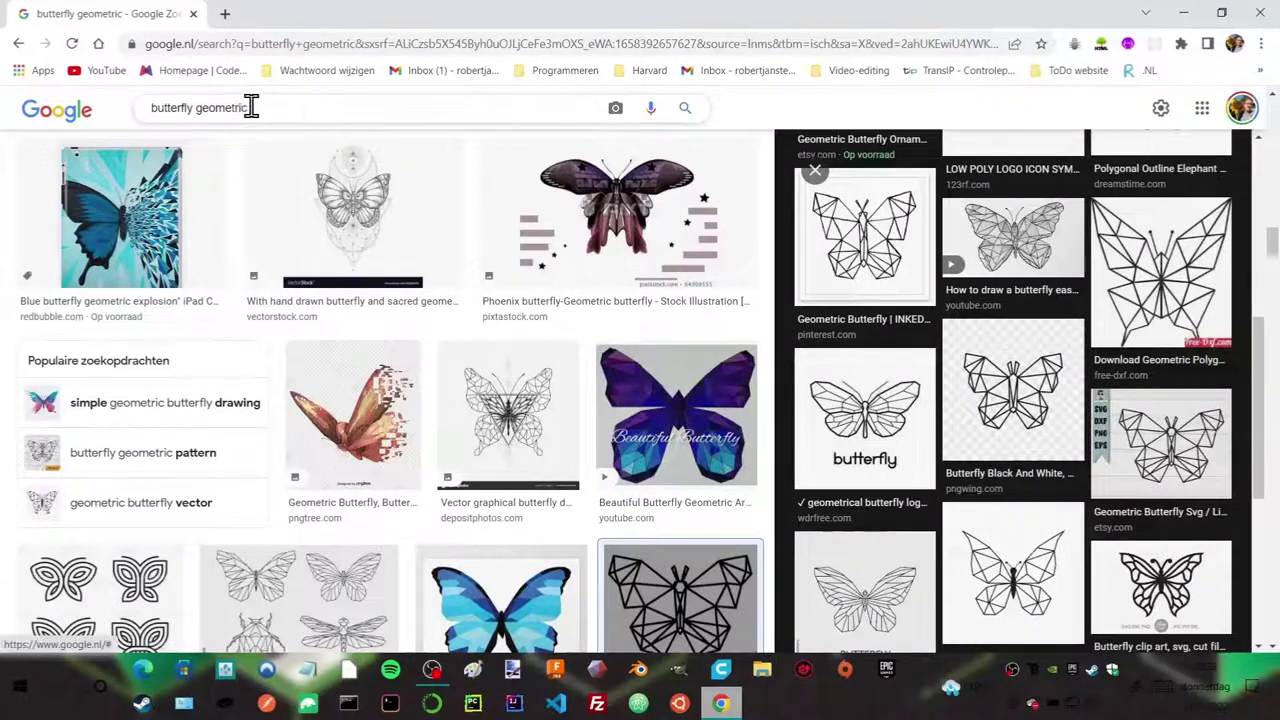
Select the 'butterfly geometric' search query and scroll through the image results.
double_click(248, 107)
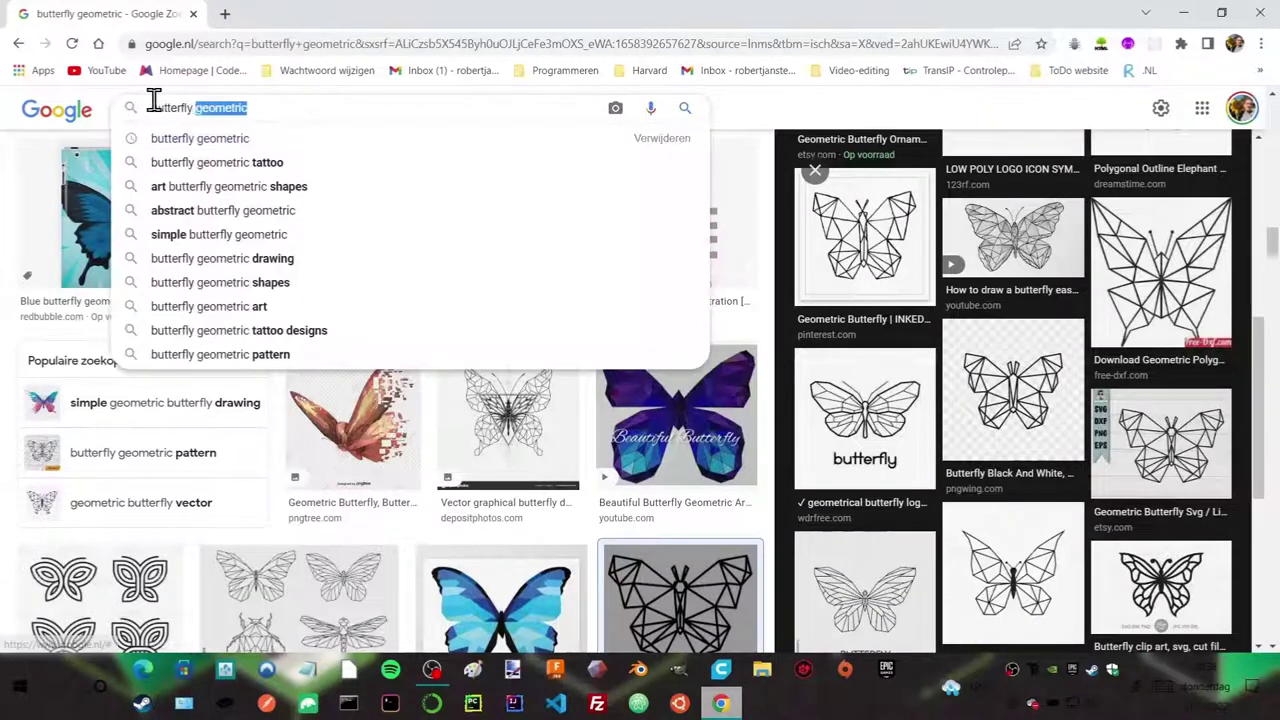
triple_click(154, 104)
left_click(305, 108)
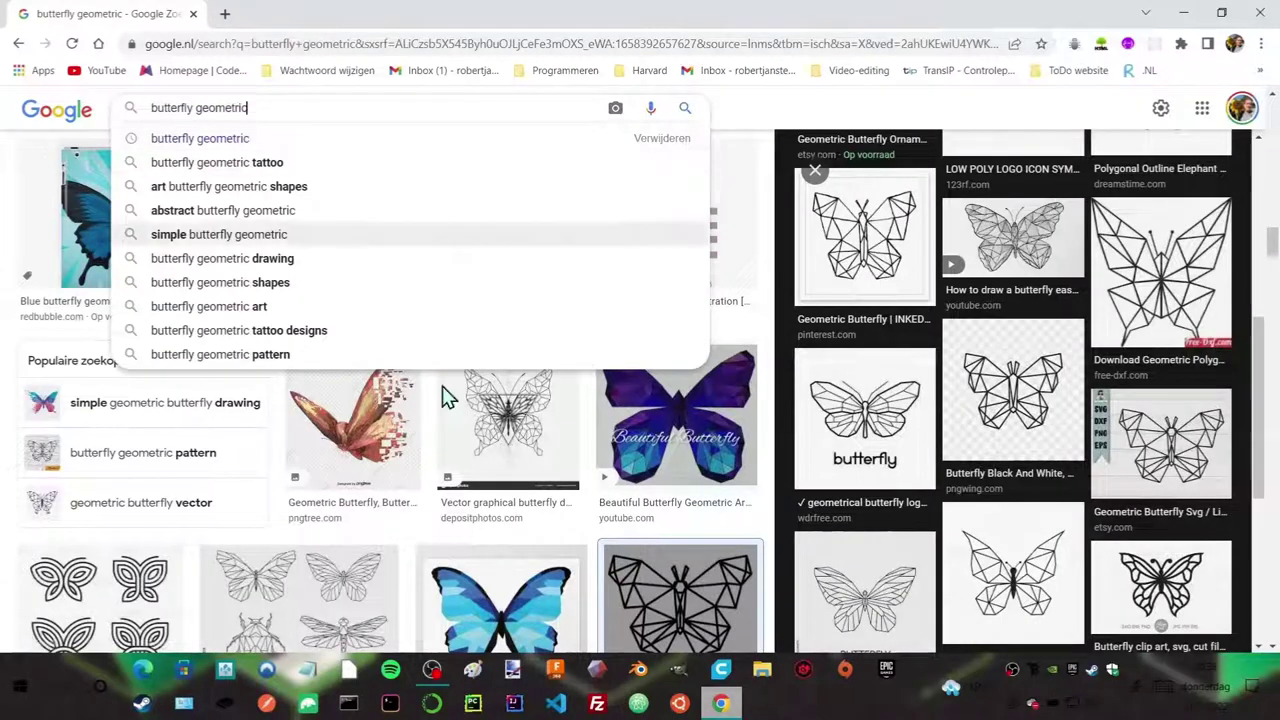
scroll(932, 388, "up", 3)
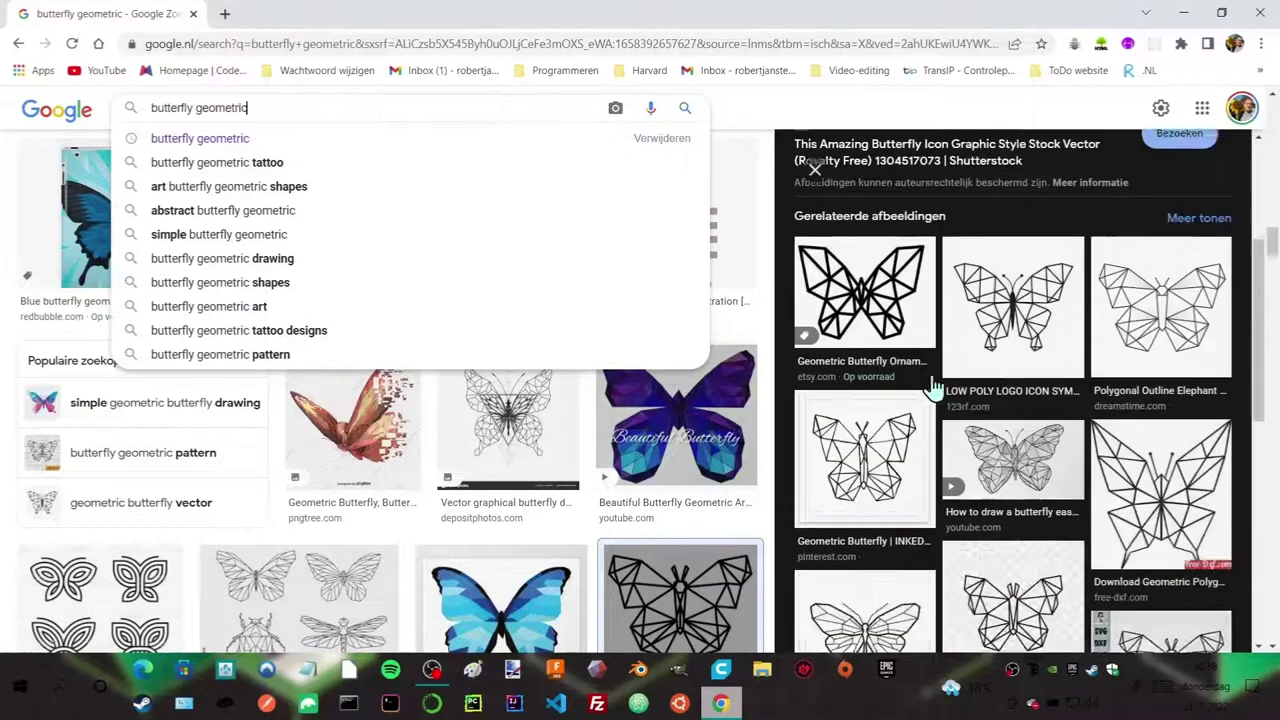
scroll(932, 388, "down", 5)
Save the black butterfly clip-art image as a JPEG in Downloads, then minimize Chrome.
left_click(1166, 332)
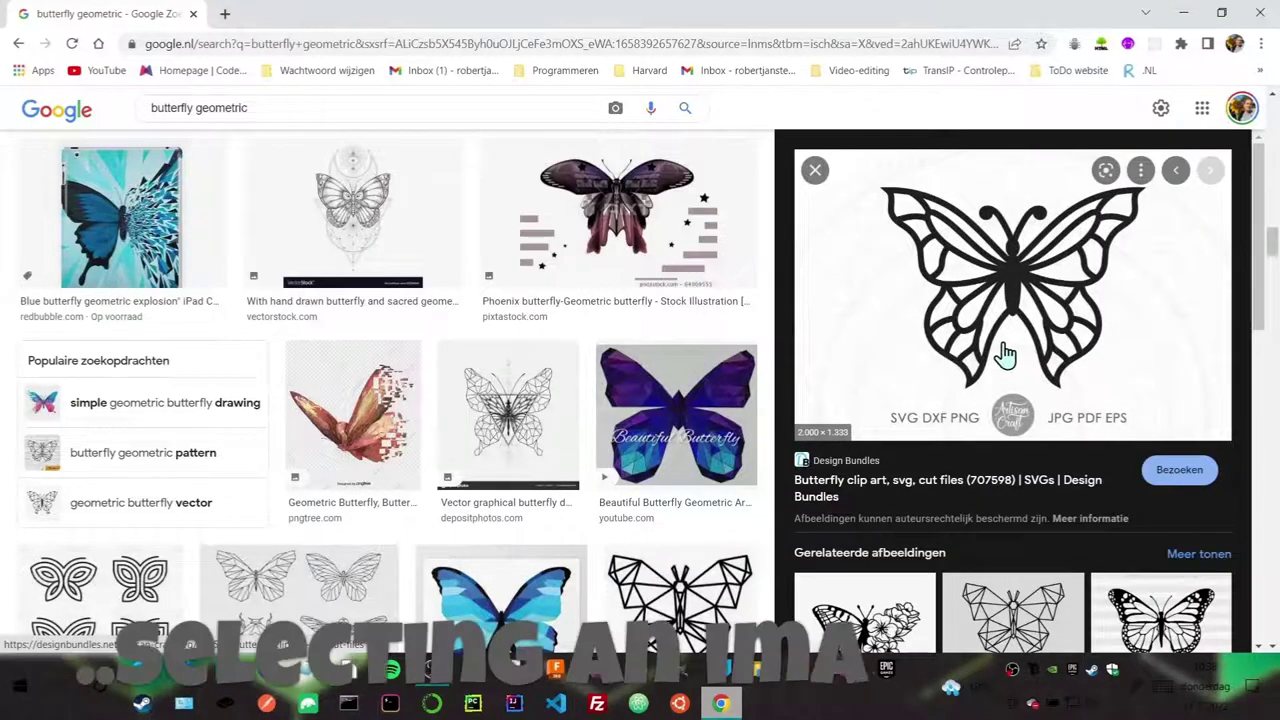
right_click(915, 245)
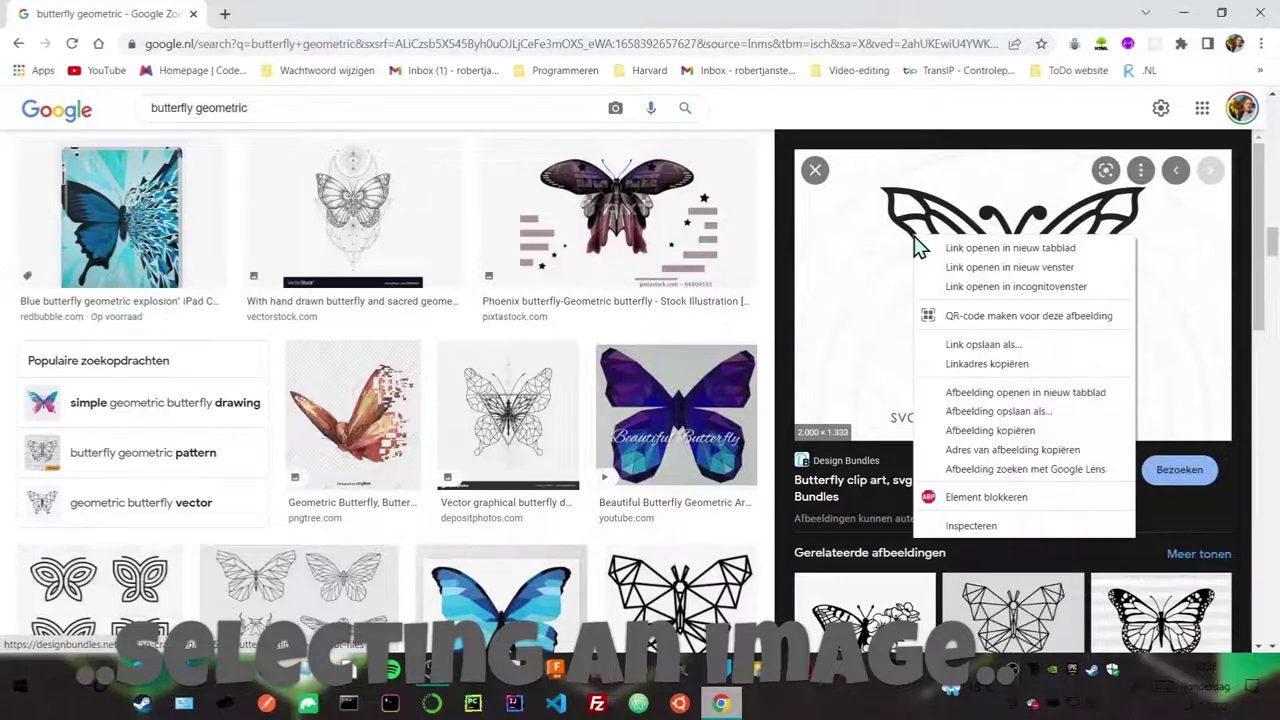
left_click(962, 410)
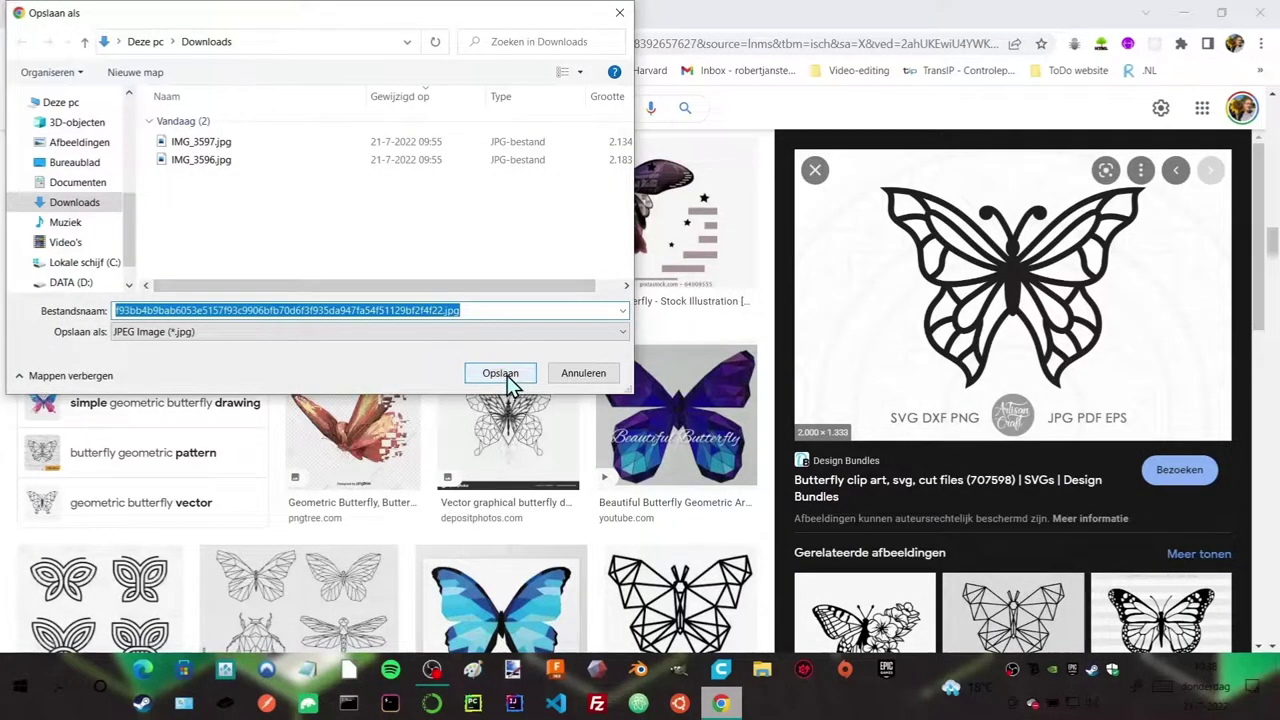
left_click(500, 373)
left_click(1182, 15)
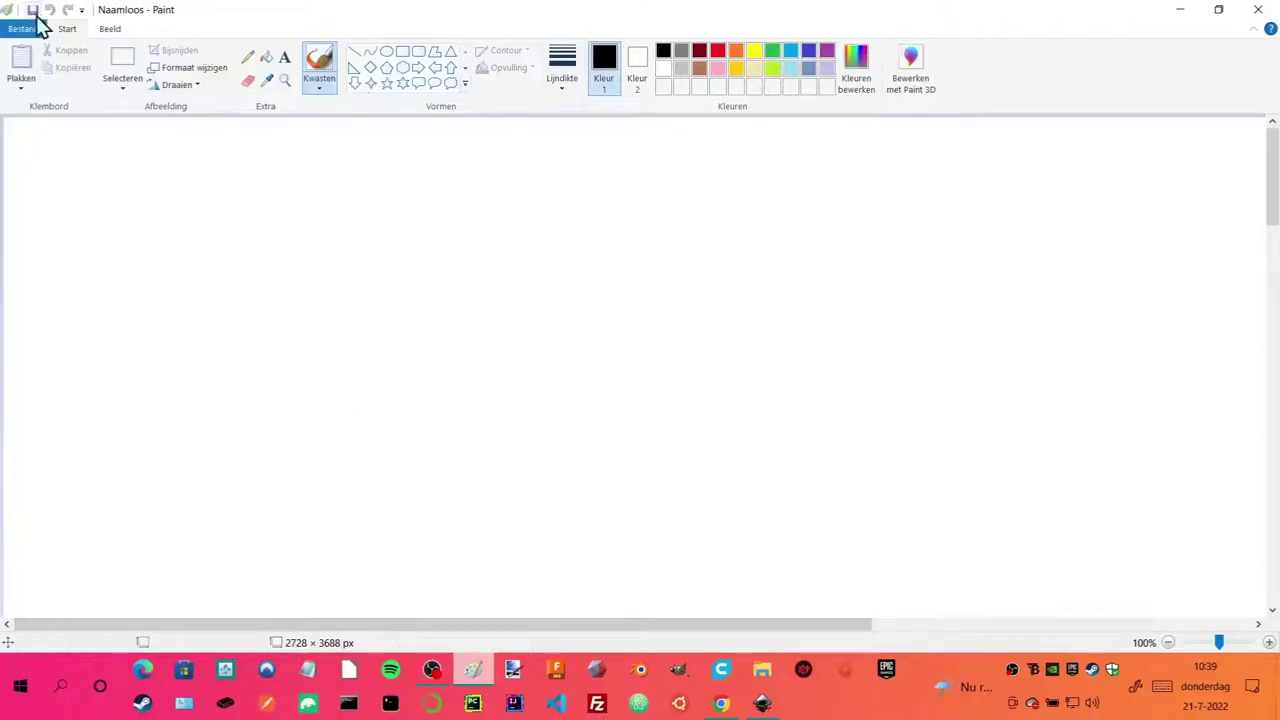
Open the 2000 × 1333 px butterfly JPEG from Downloads in Paint.
left_click(28, 30)
left_click(60, 92)
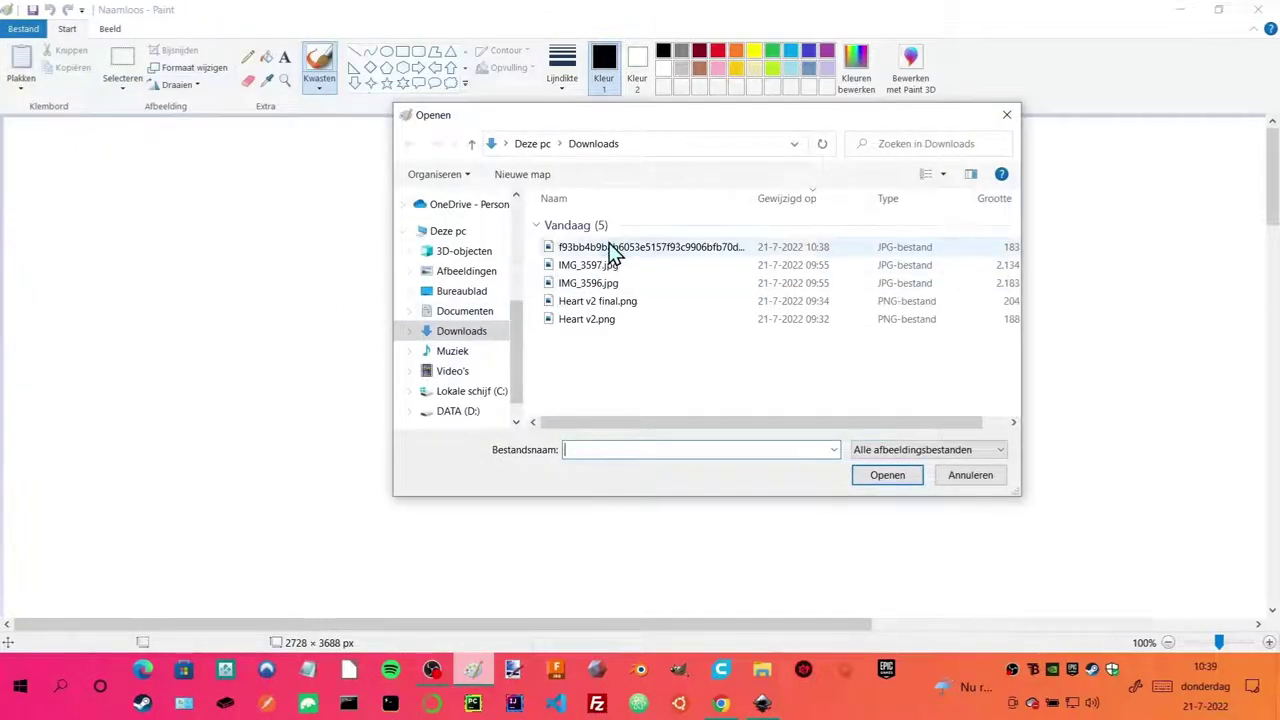
left_click(612, 249)
left_click(882, 476)
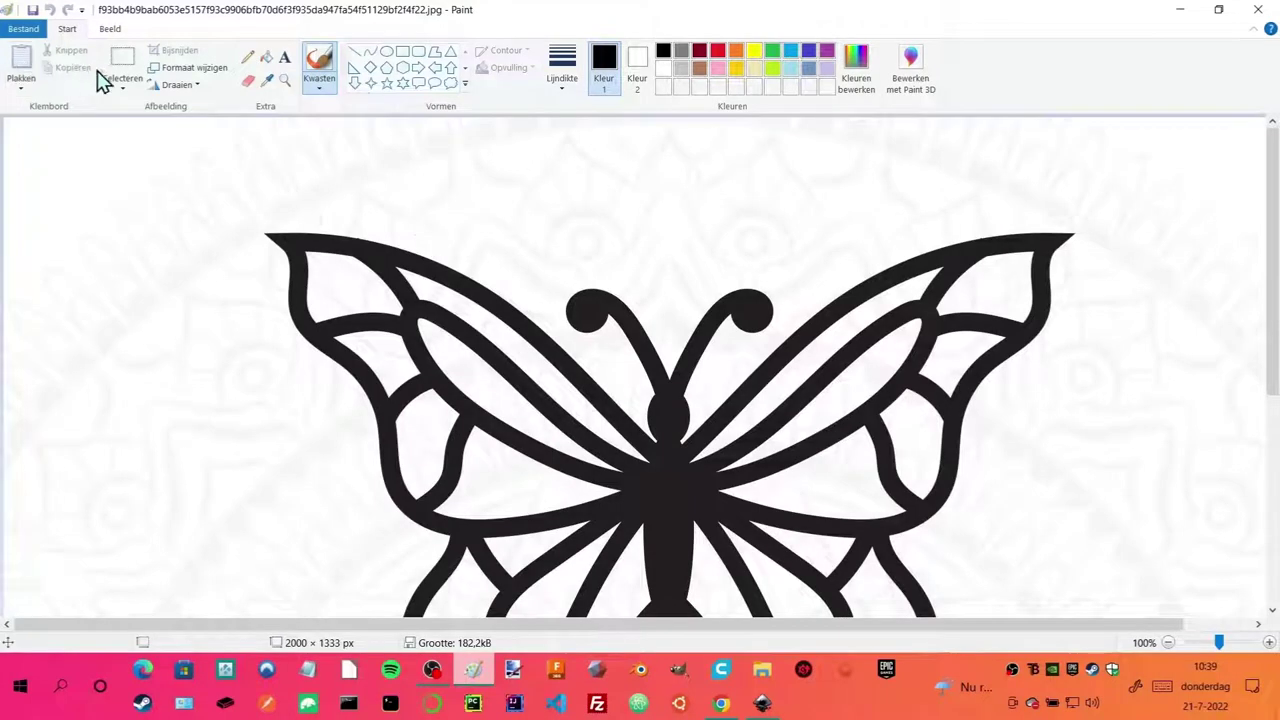
Crop the image to a rectangle around the butterfly, 1299 × 1014 px.
left_click(125, 85)
left_click(139, 121)
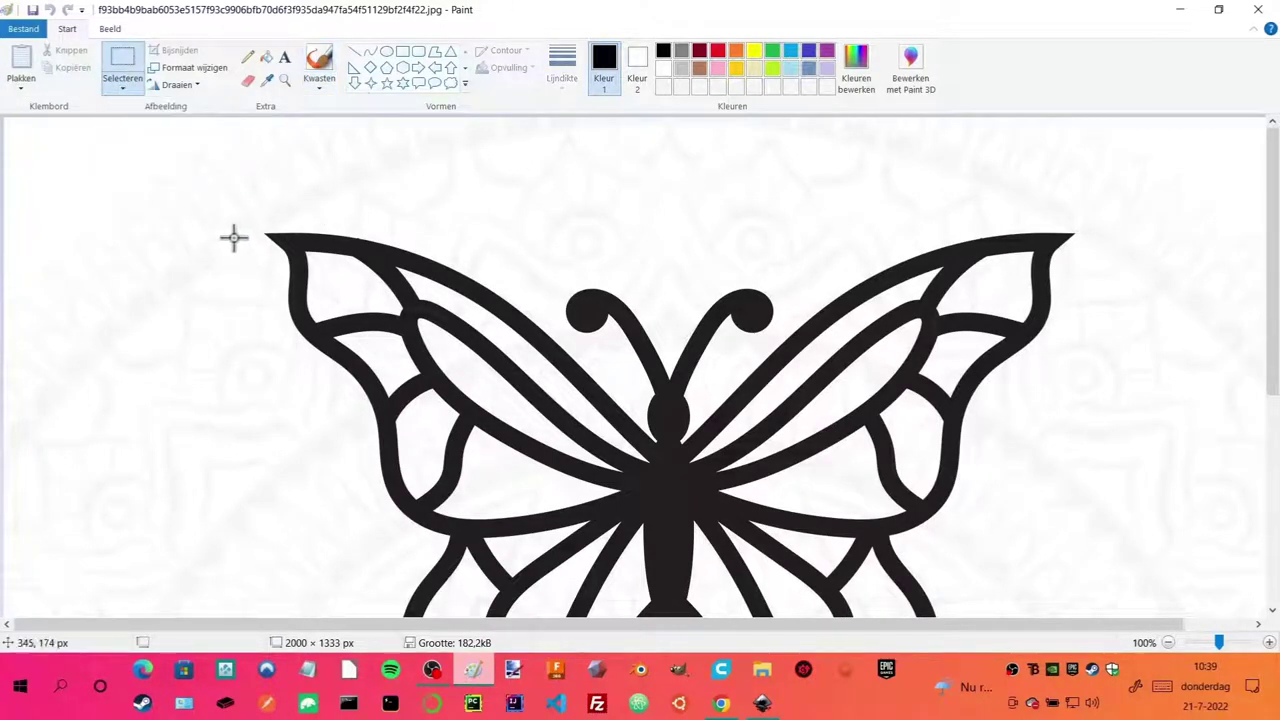
mouse_move(212, 183)
left_mouse_down()
mouse_move(1107, 580)
mouse_move(1112, 712)
mouse_move(1078, 492)
left_mouse_up()
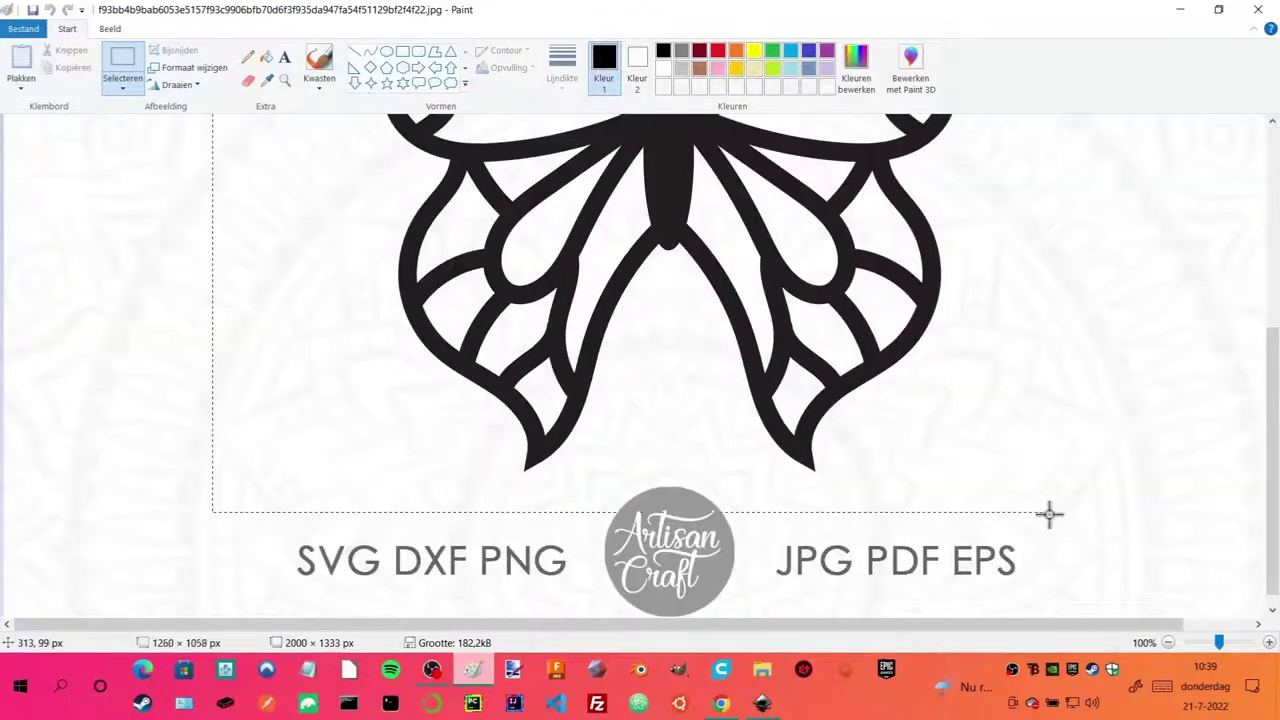
left_click_drag(1078, 492, 1076, 483)
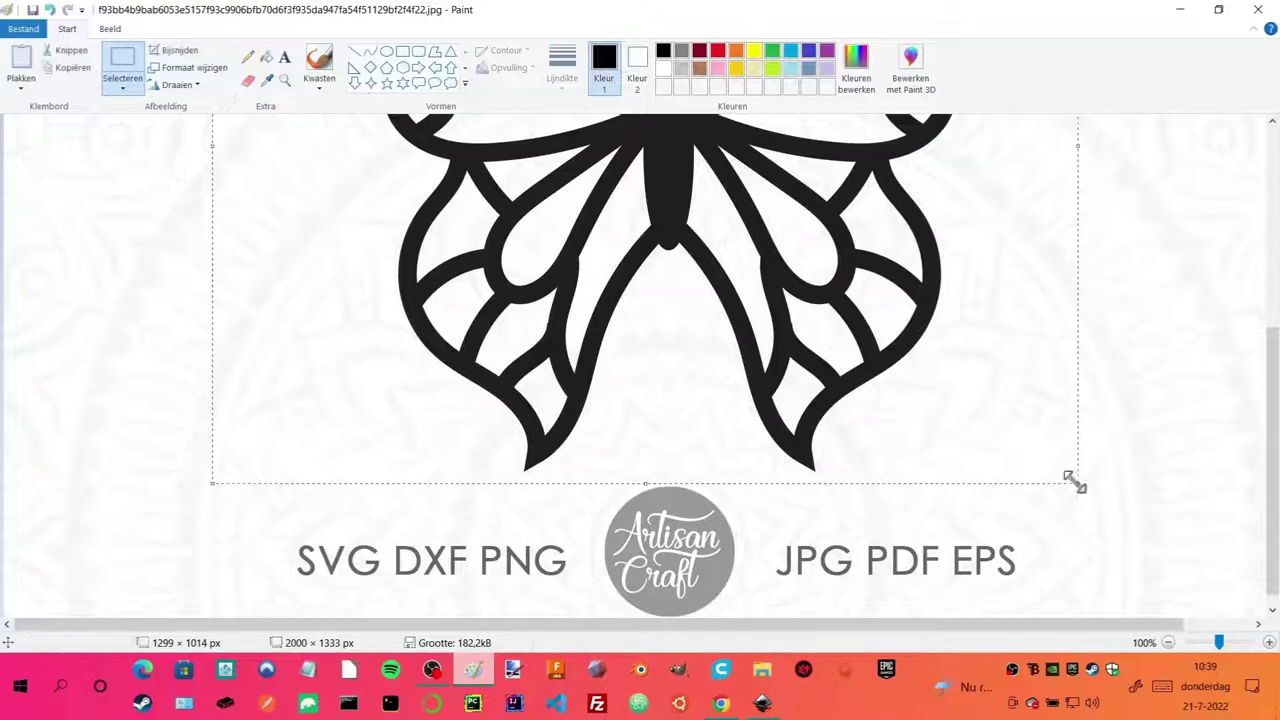
left_click(188, 55)
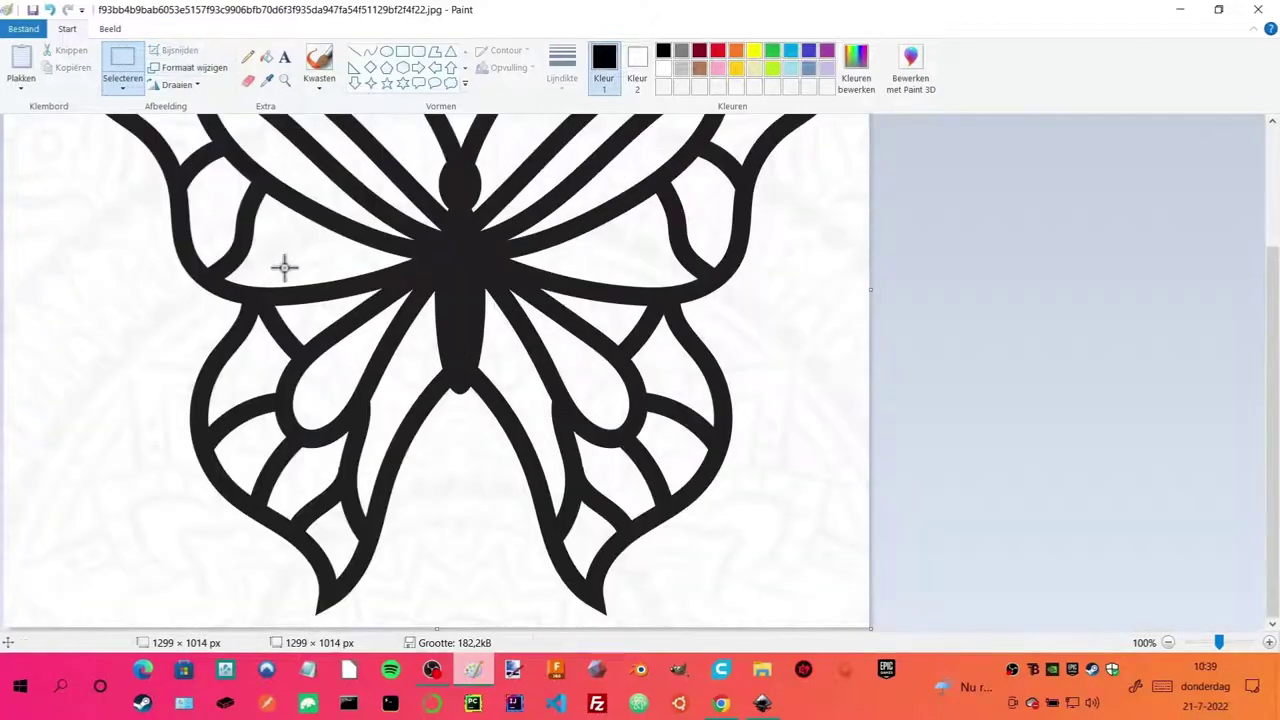
Save the cropped image over the original butterfly JPG, confirming the replacement.
left_click(23, 28)
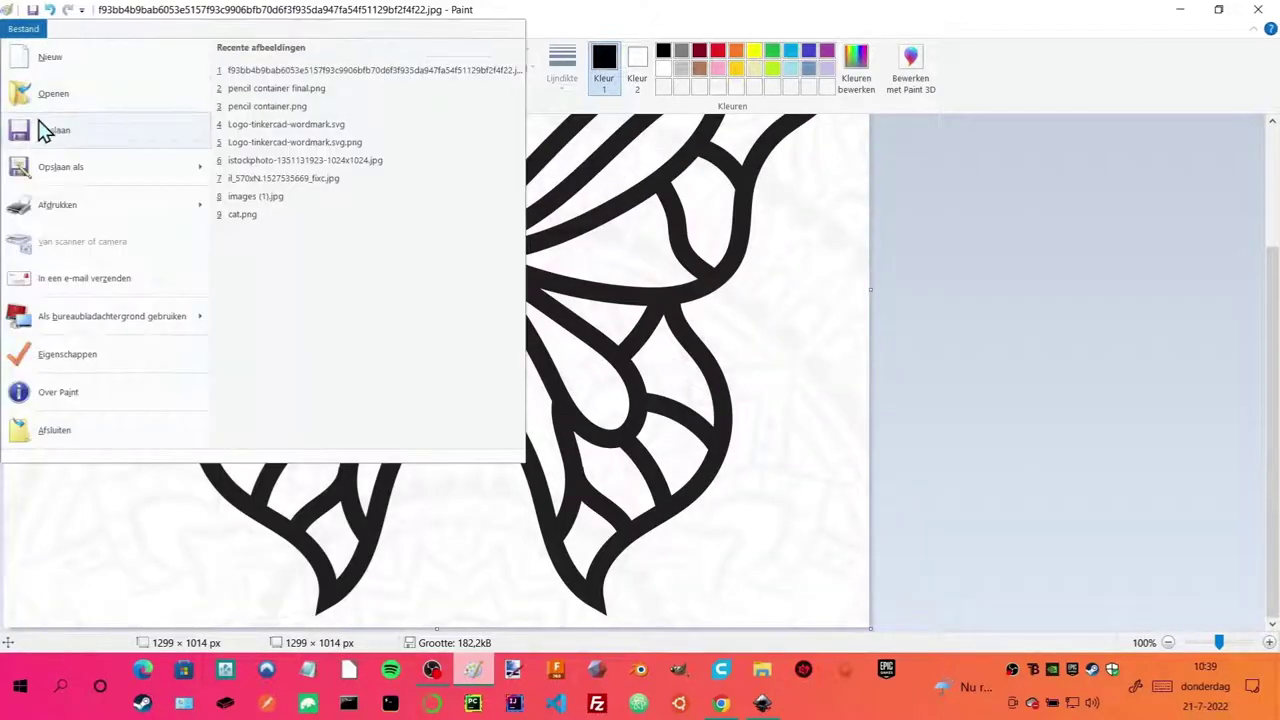
left_click(57, 172)
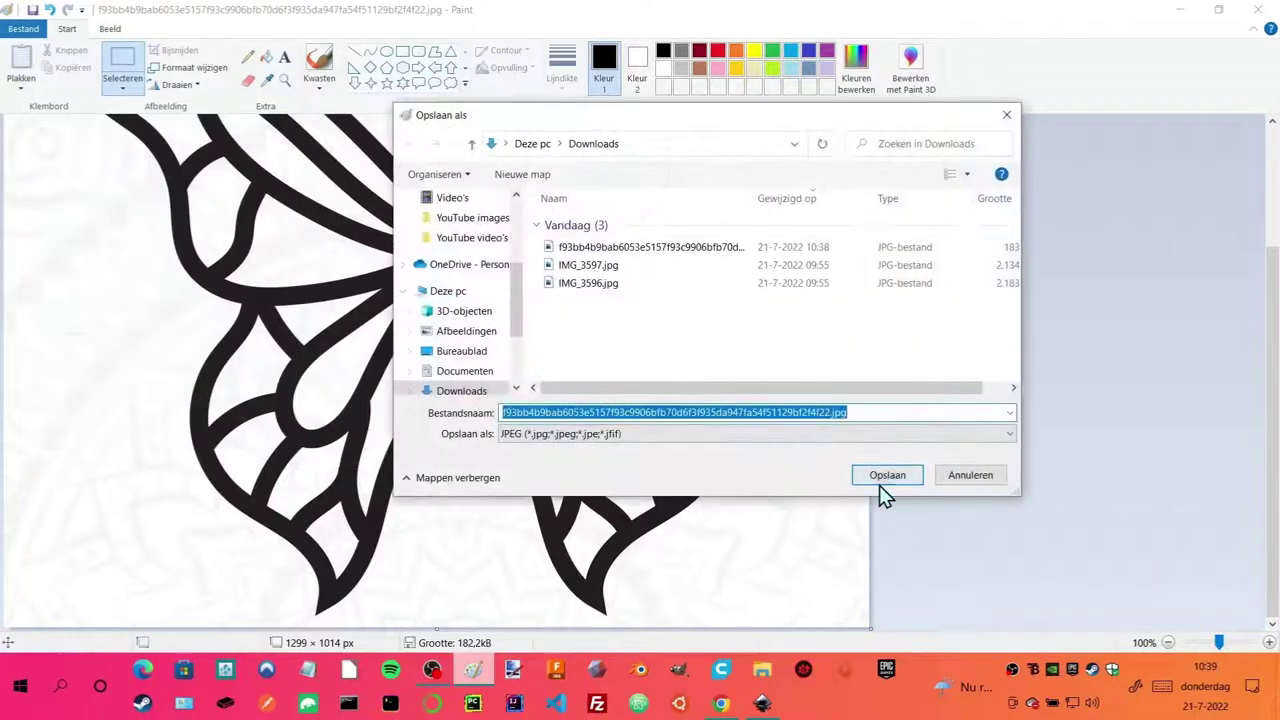
left_click(884, 478)
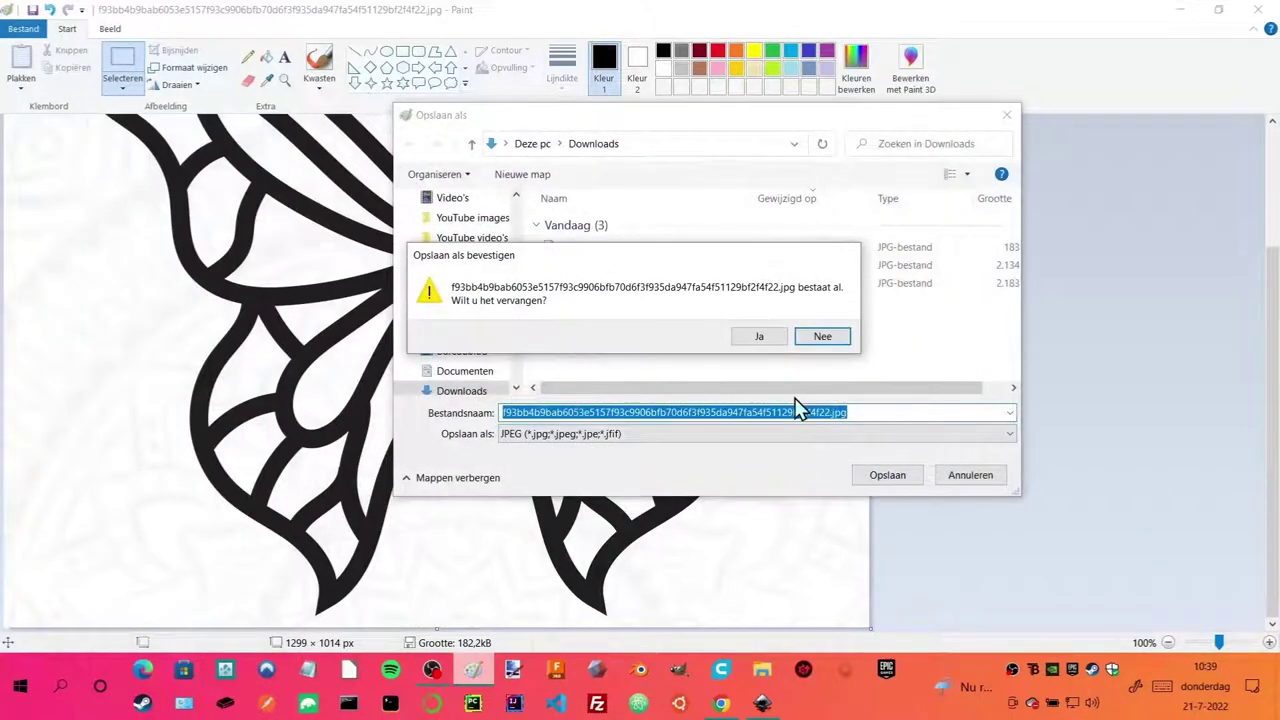
left_click(763, 337)
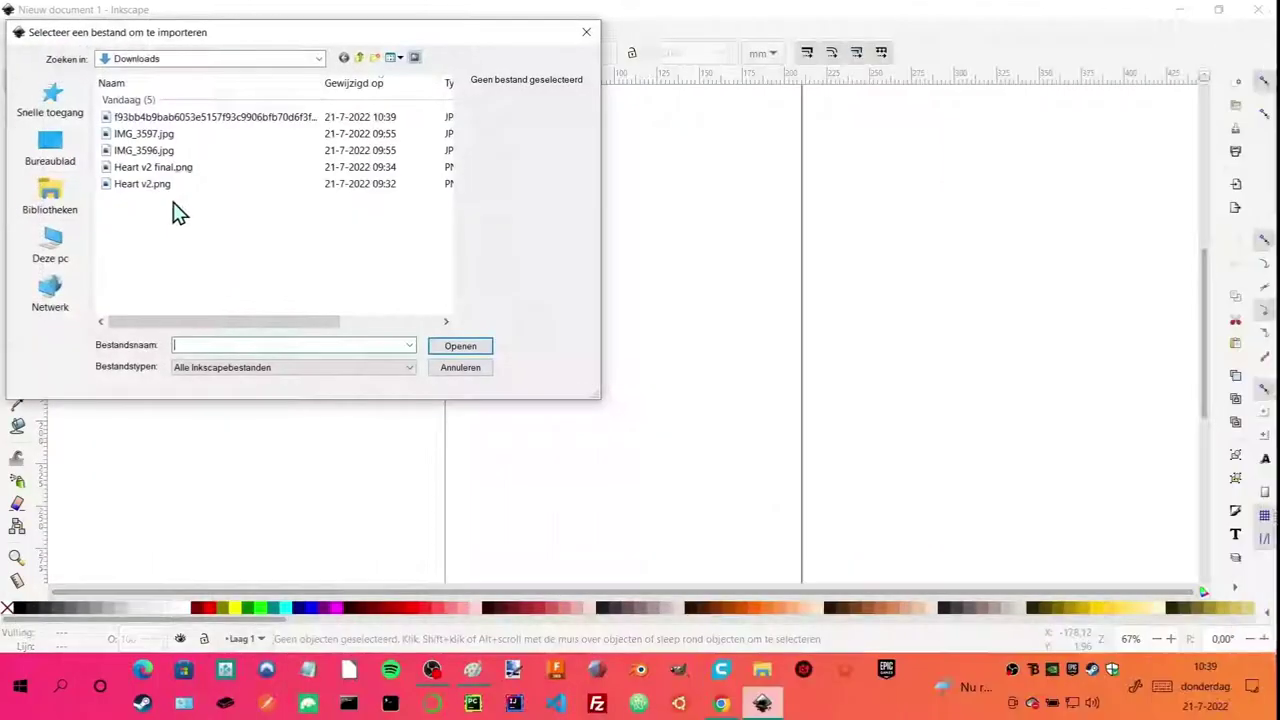
Import the cropped butterfly JPG as an embedded image and place it right of the page.
left_click(171, 118)
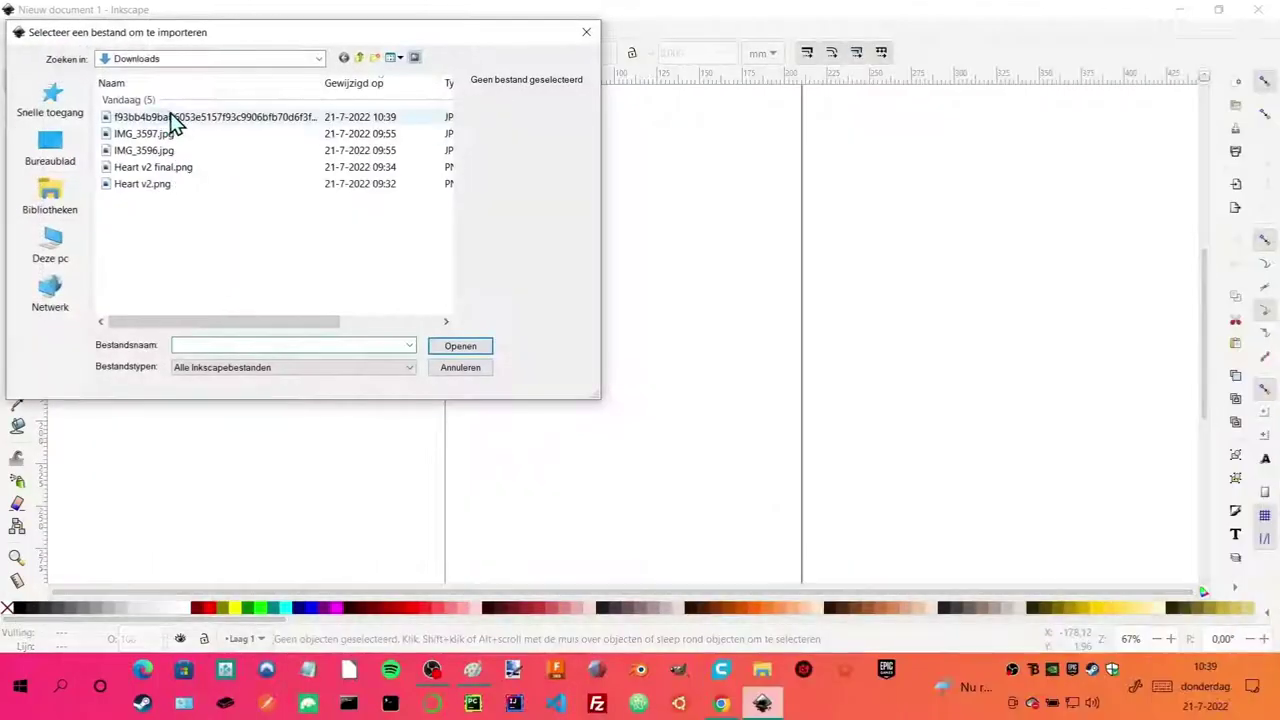
left_click(461, 347)
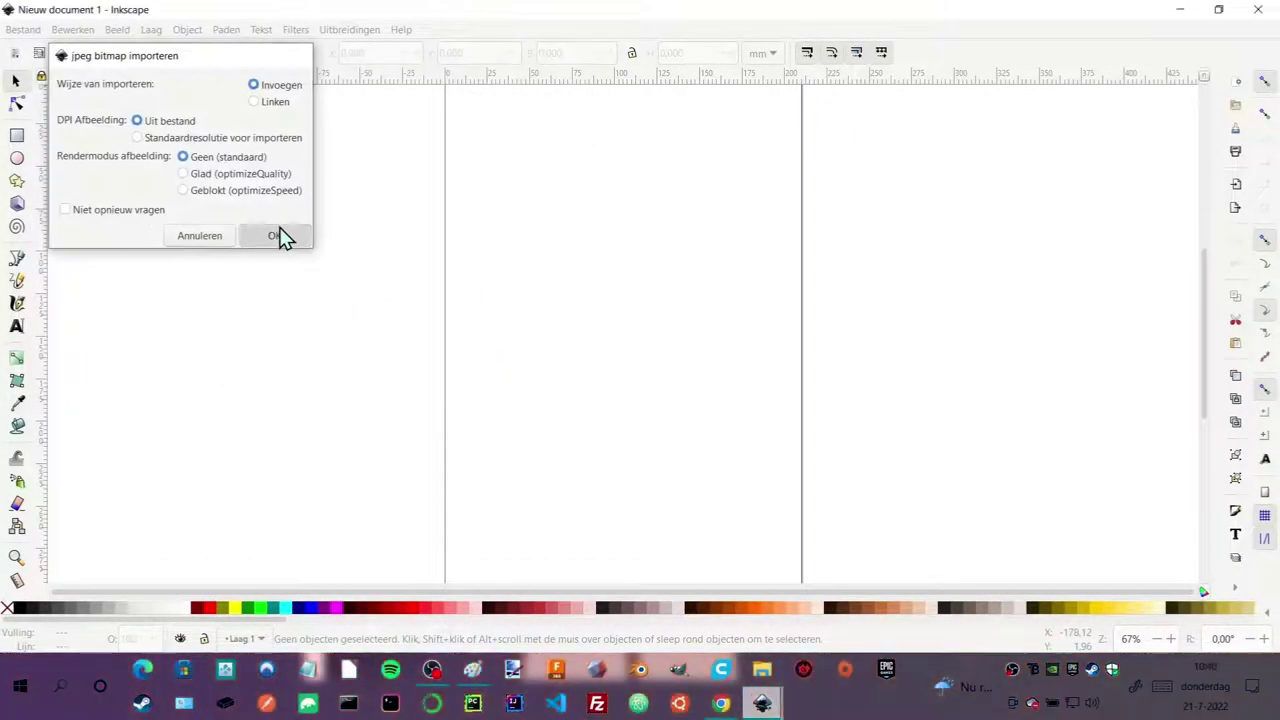
left_click(276, 236)
left_click_drag(486, 290, 1140, 286)
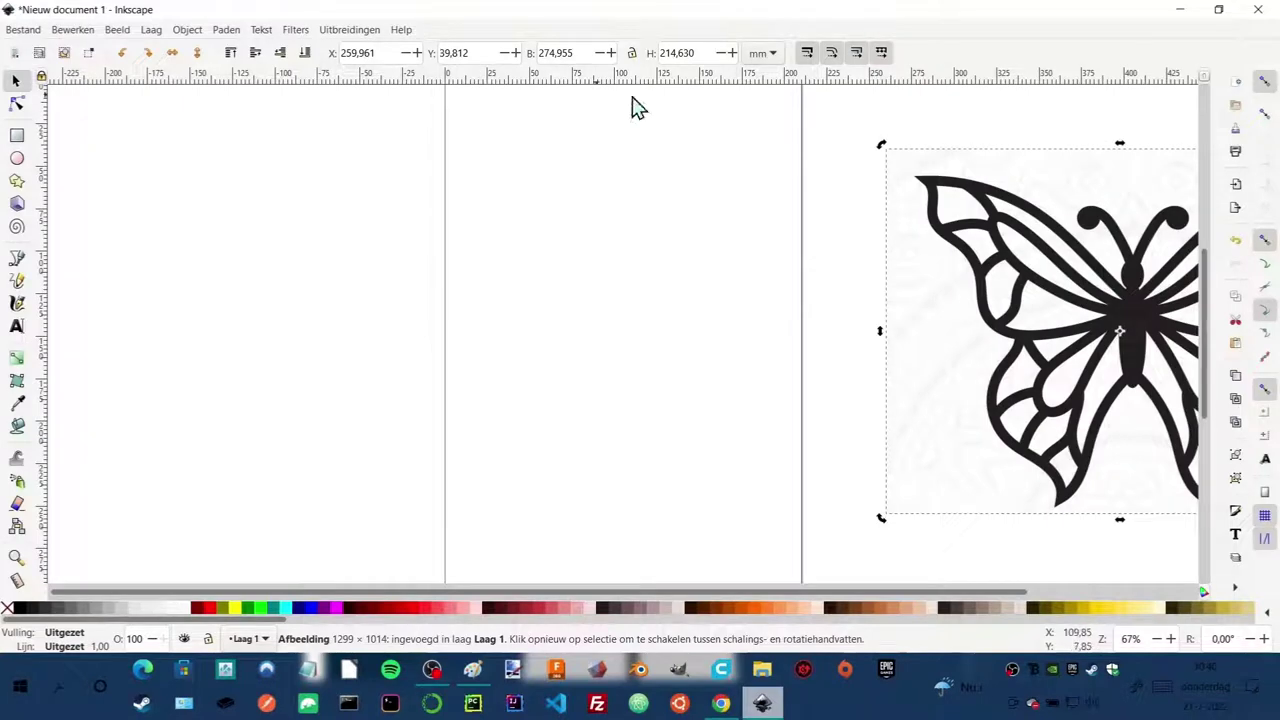
left_click(226, 30)
Trace the bitmap with two stacked grayscale scans, preview, and apply to get a 434-node path.
left_click(229, 100)
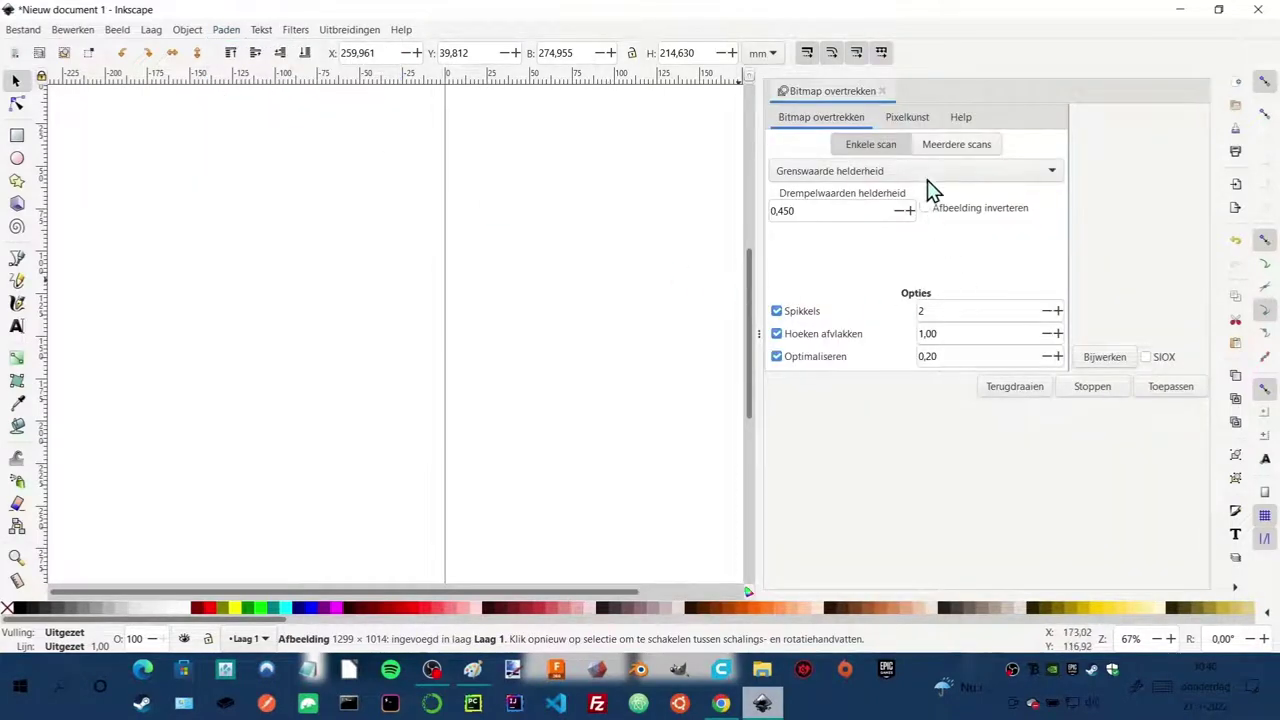
left_click(941, 143)
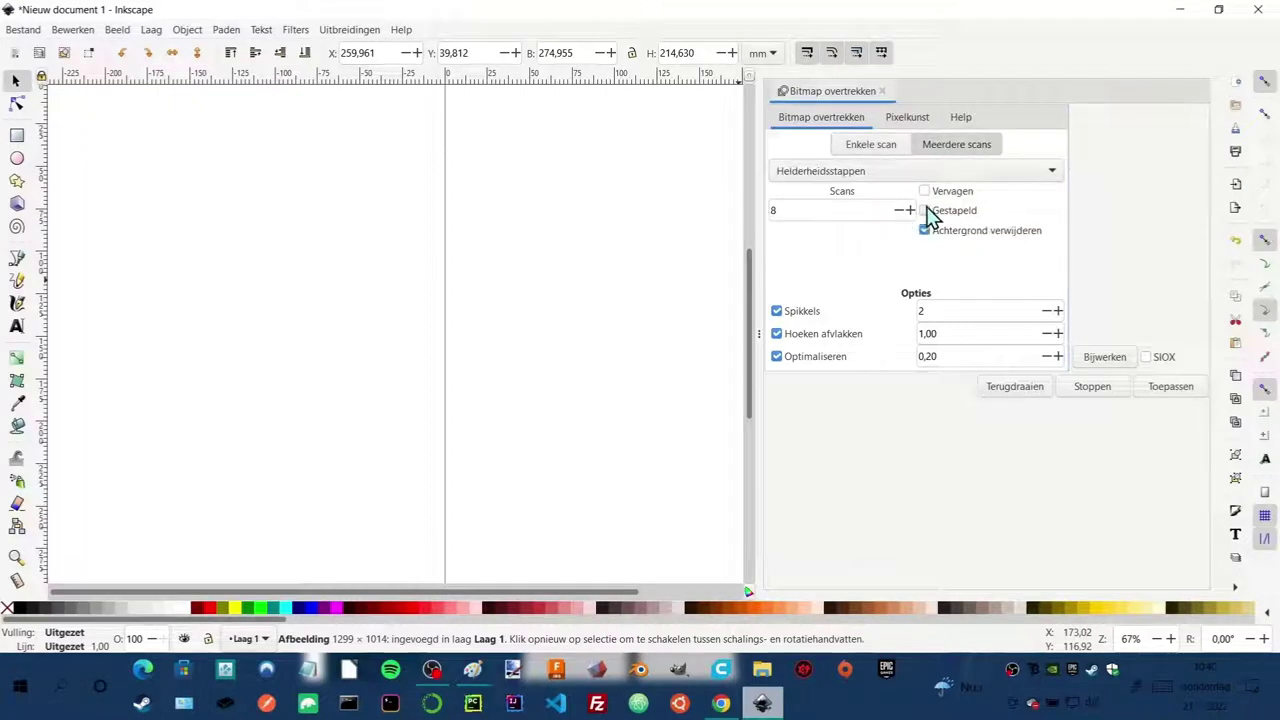
left_click(925, 211)
left_click(899, 210)
left_click(899, 210)
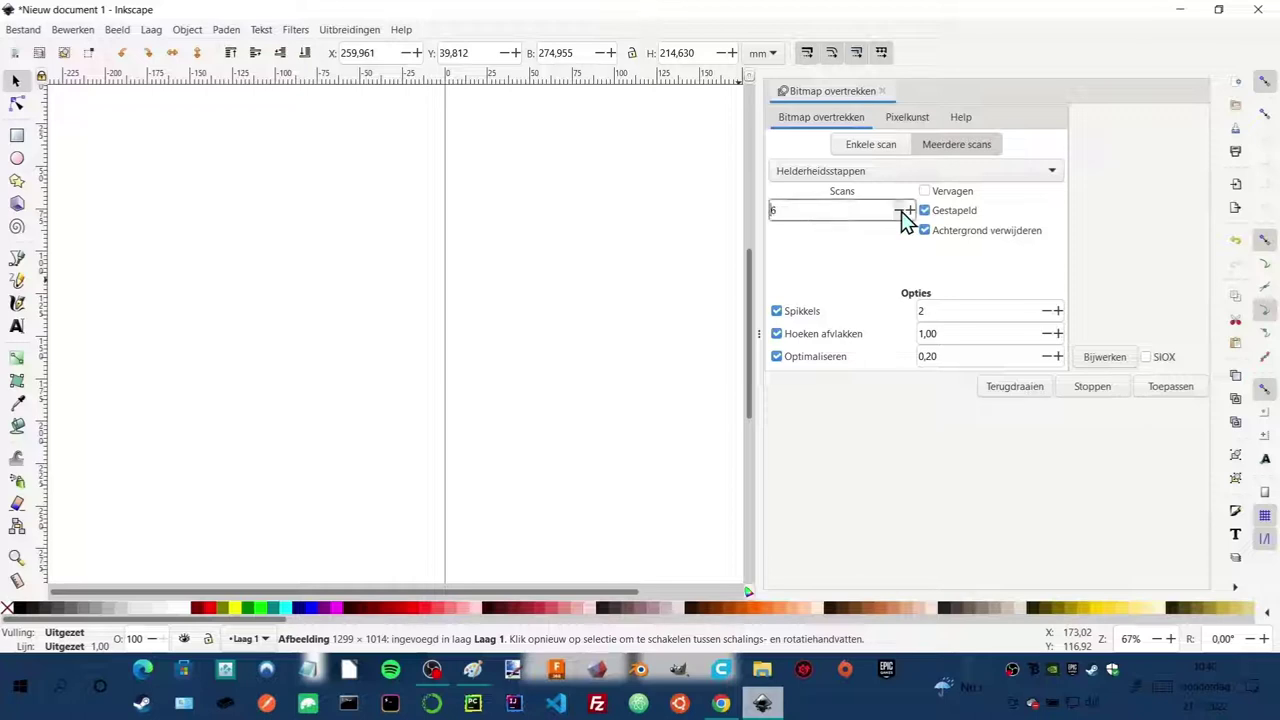
left_click(907, 172)
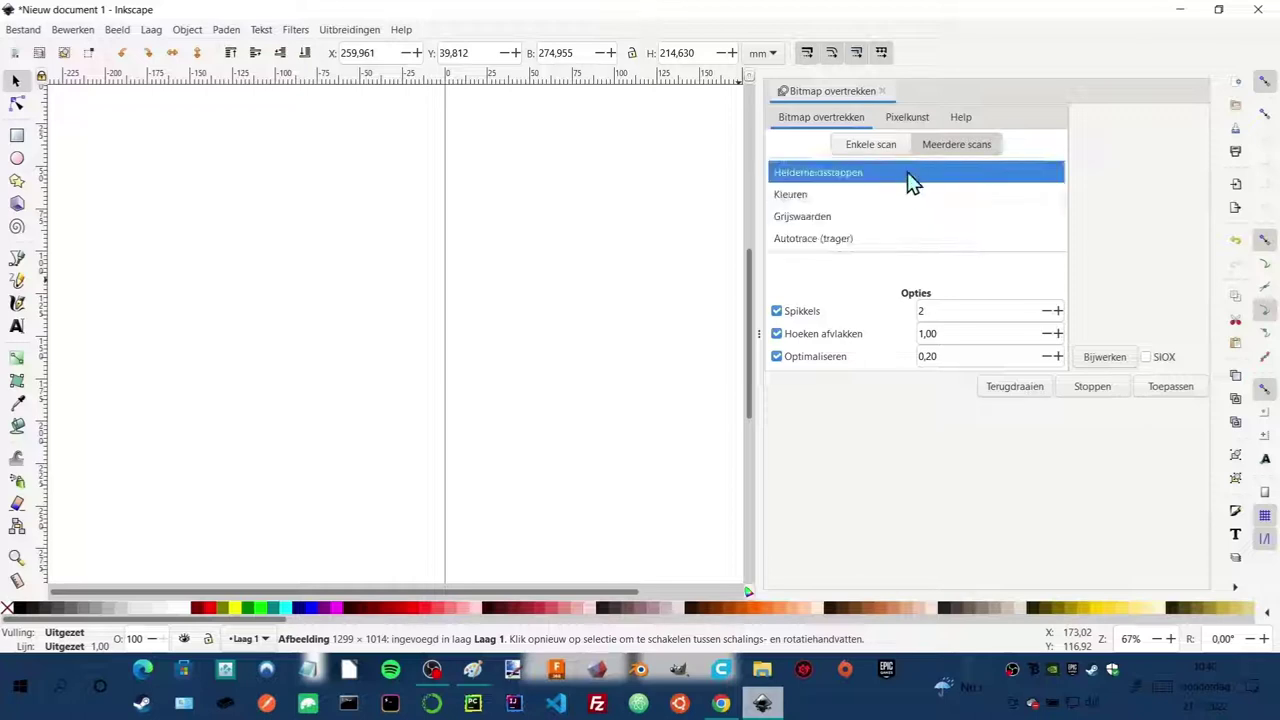
left_click(880, 212)
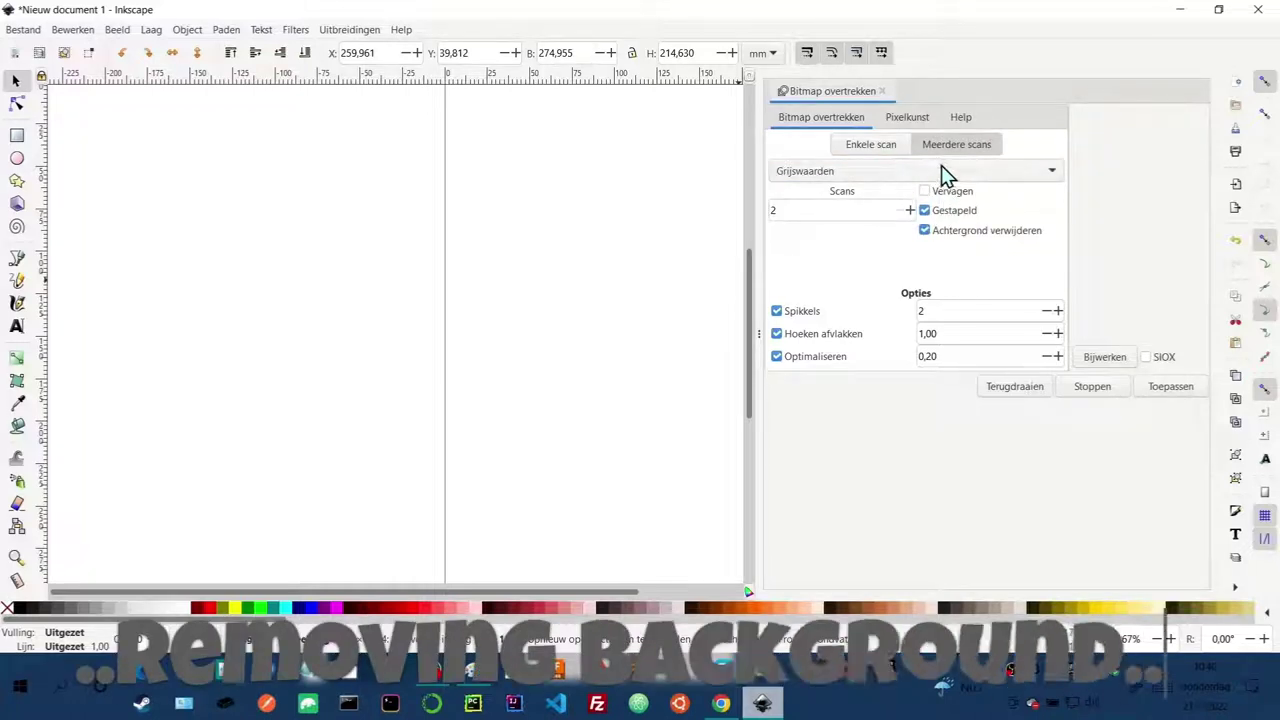
left_click(1100, 358)
left_click(1160, 387)
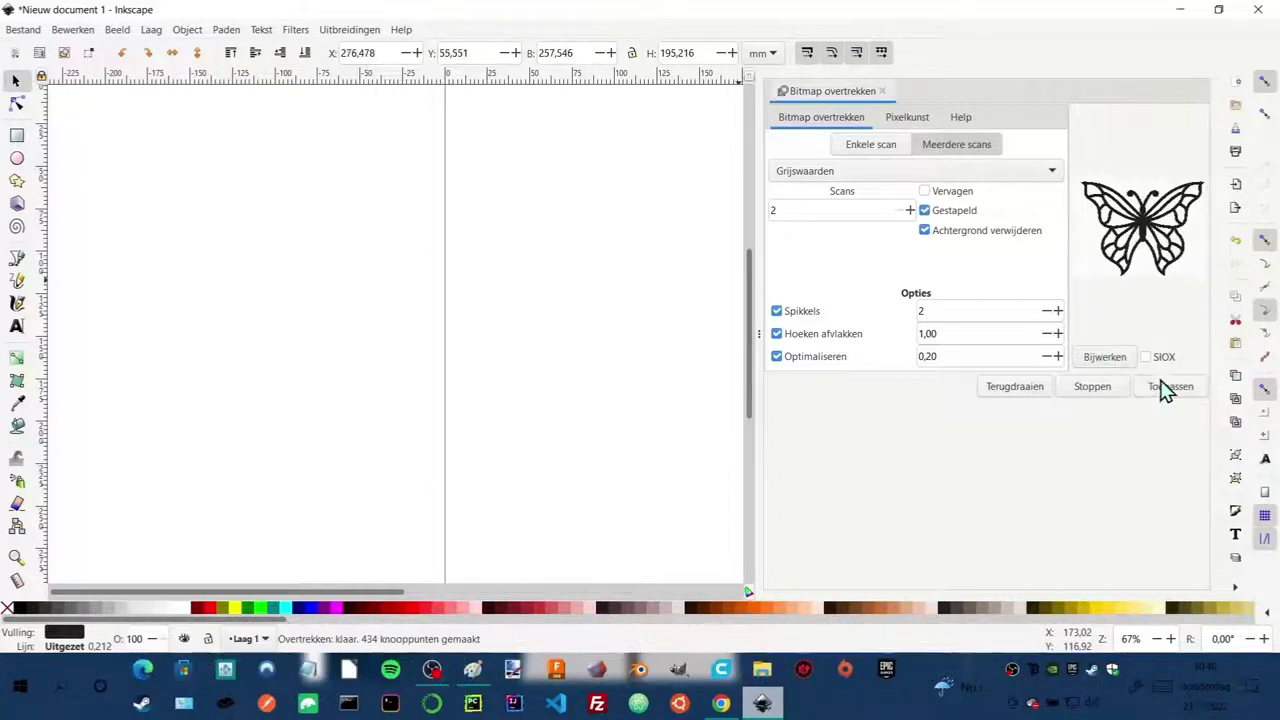
Move the traced butterfly onto the page and delete the original bitmap.
left_click(882, 91)
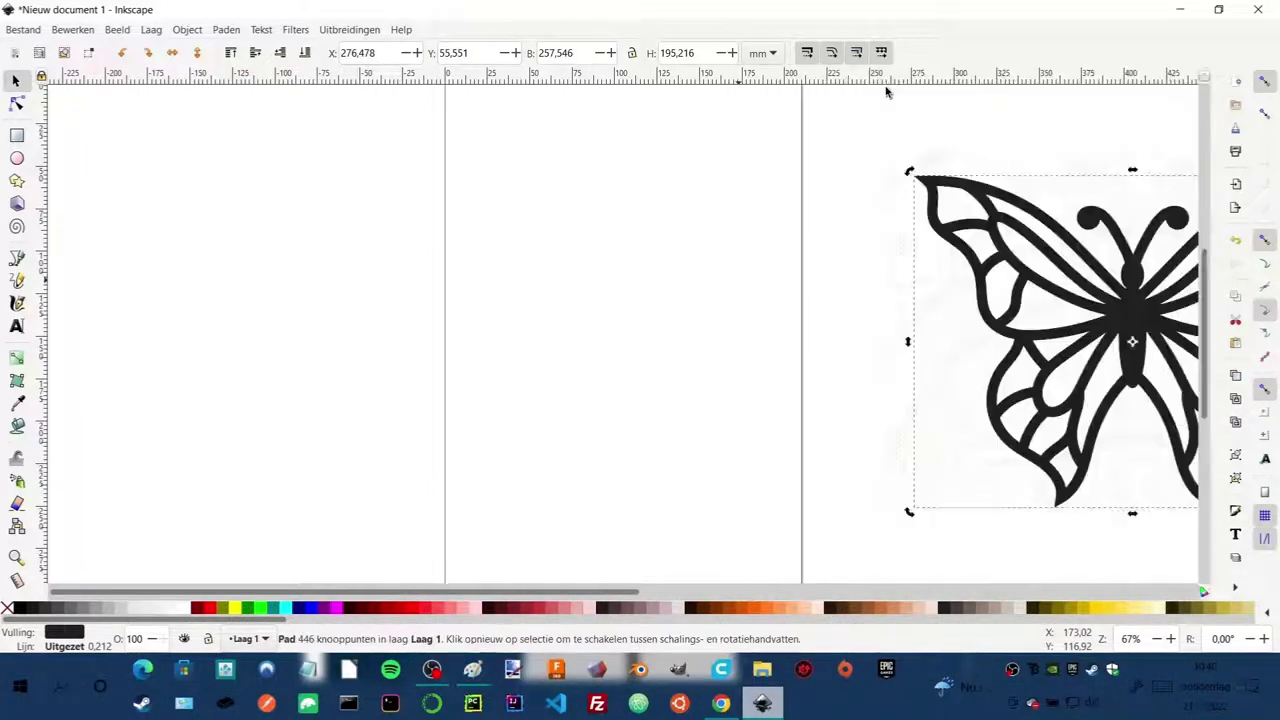
left_click_drag(937, 277, 522, 271)
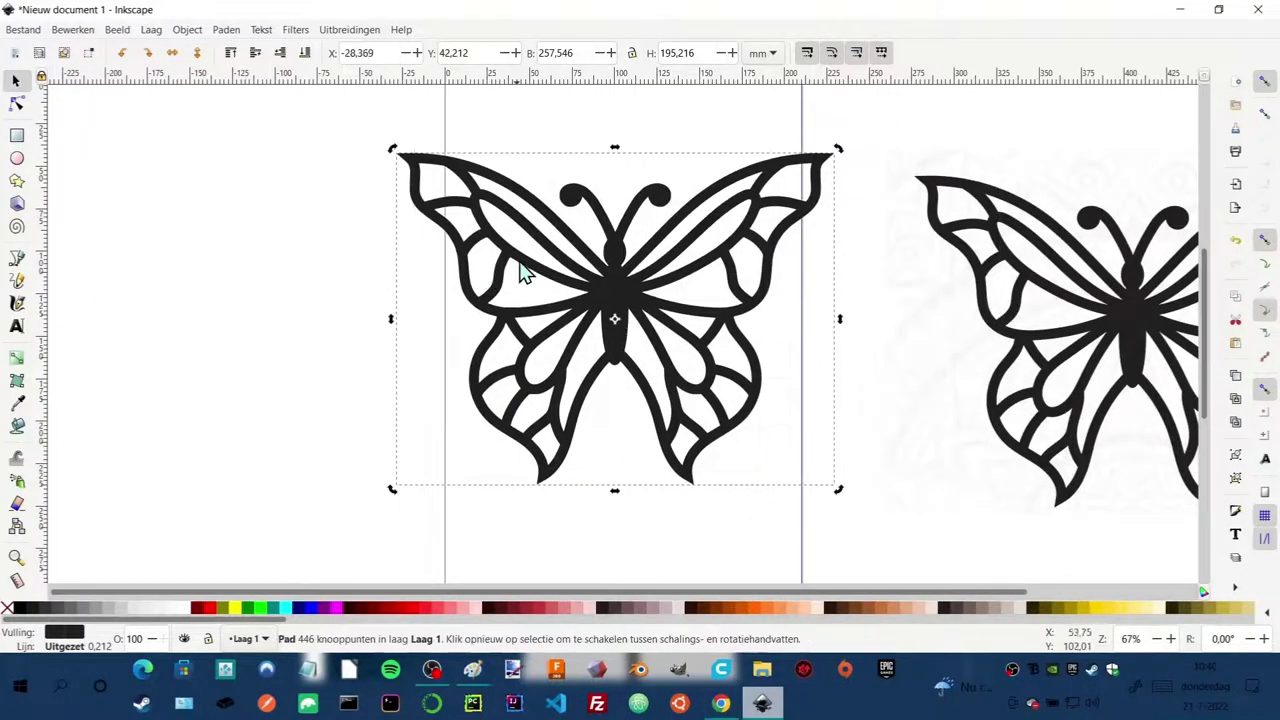
left_click(1025, 250)
key("Delete")
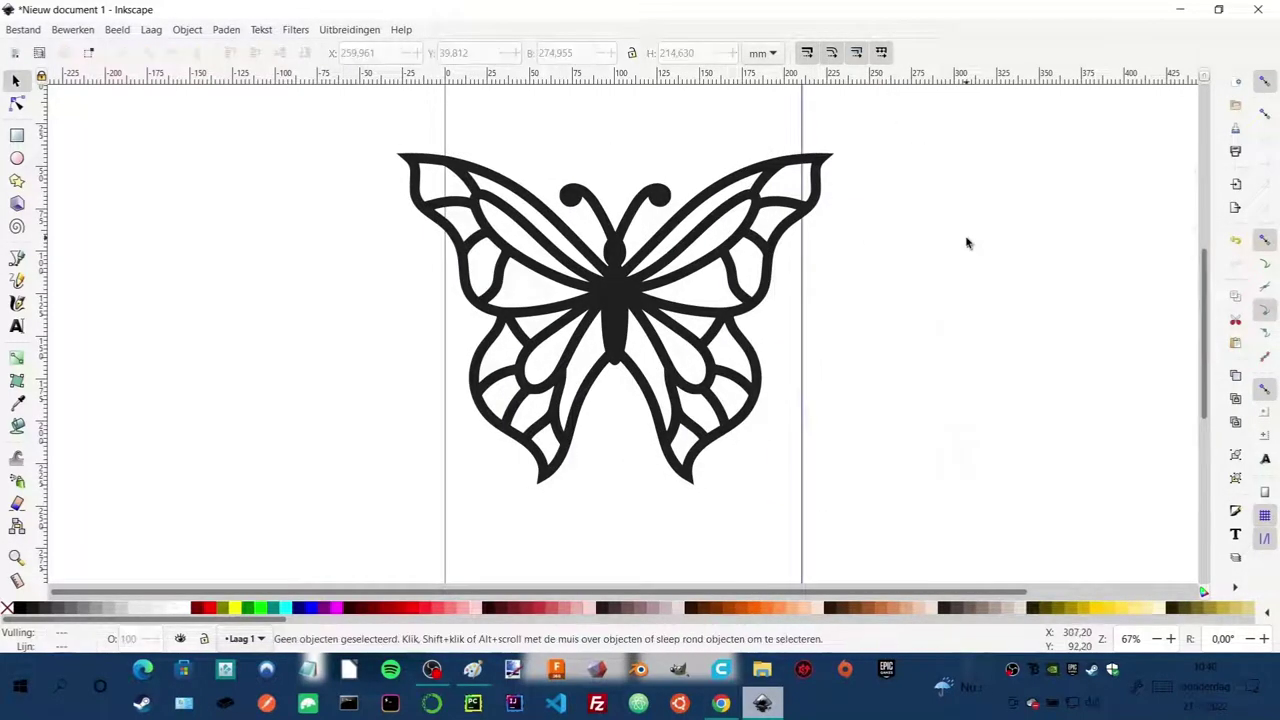
key("minus")
key("minus")
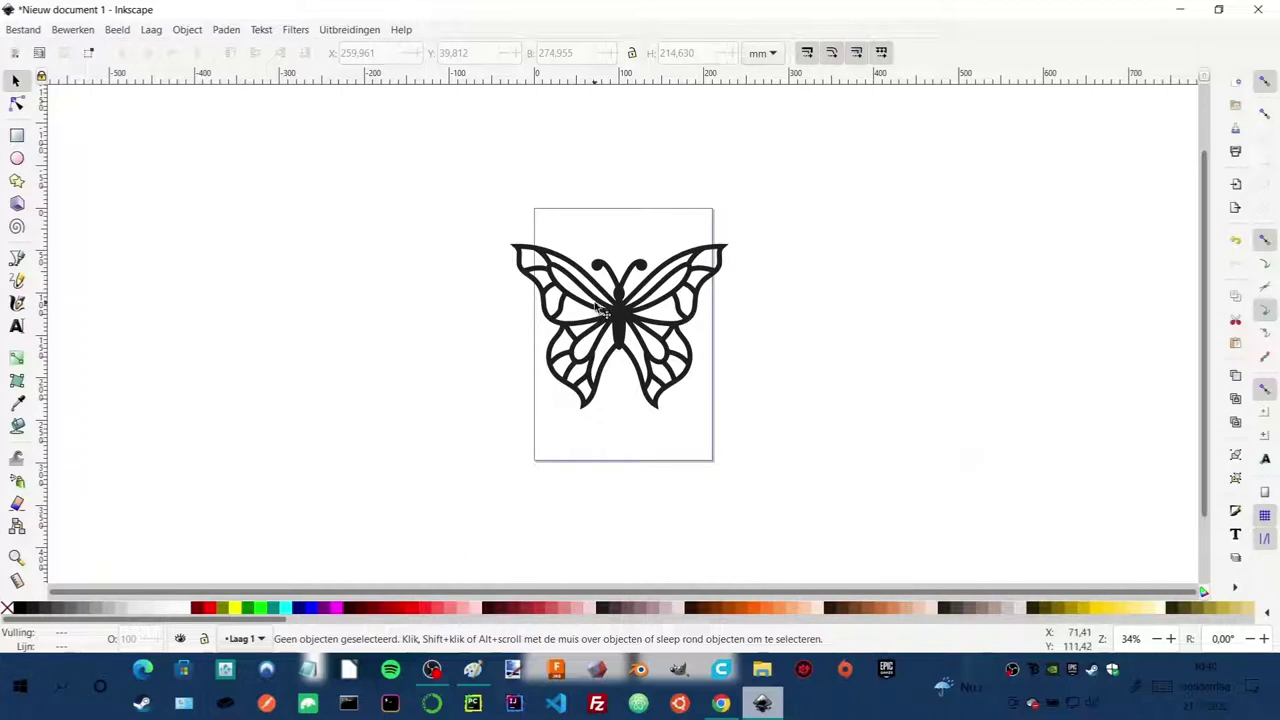
Scale the traced butterfly to about 165 × 126 mm and shift it up and right.
left_click(725, 261)
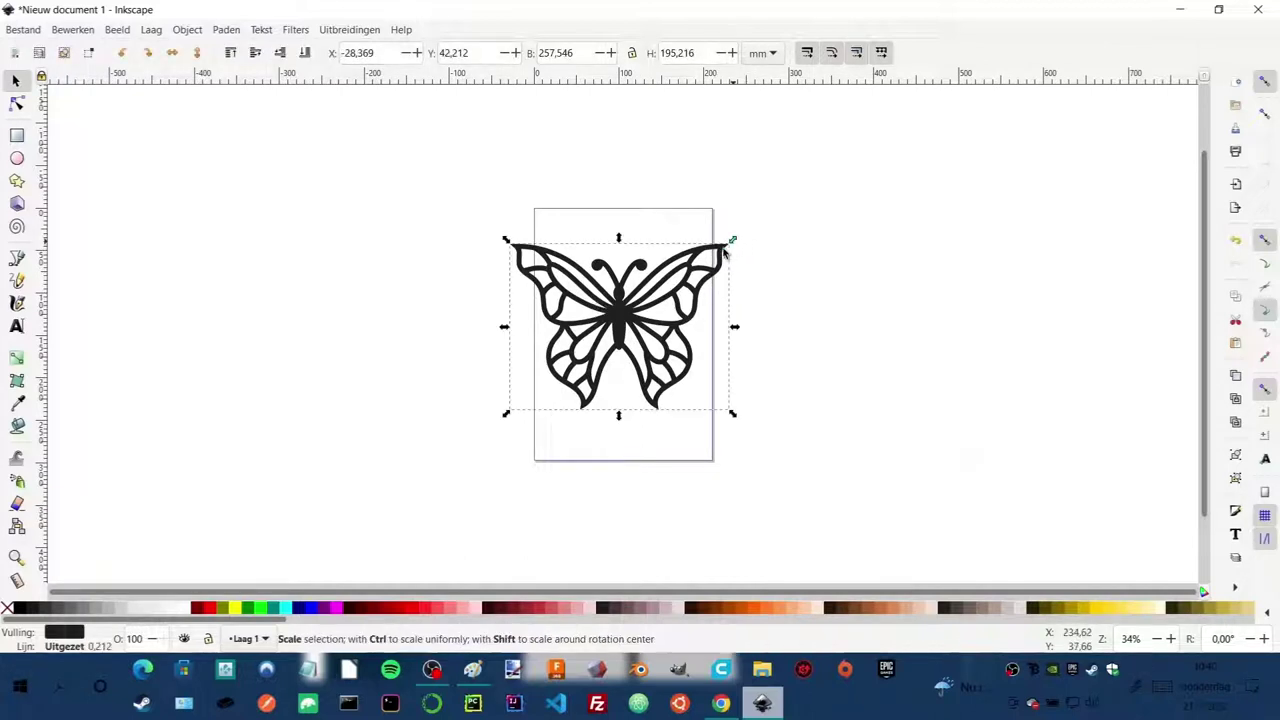
left_click_drag(731, 241, 654, 298)
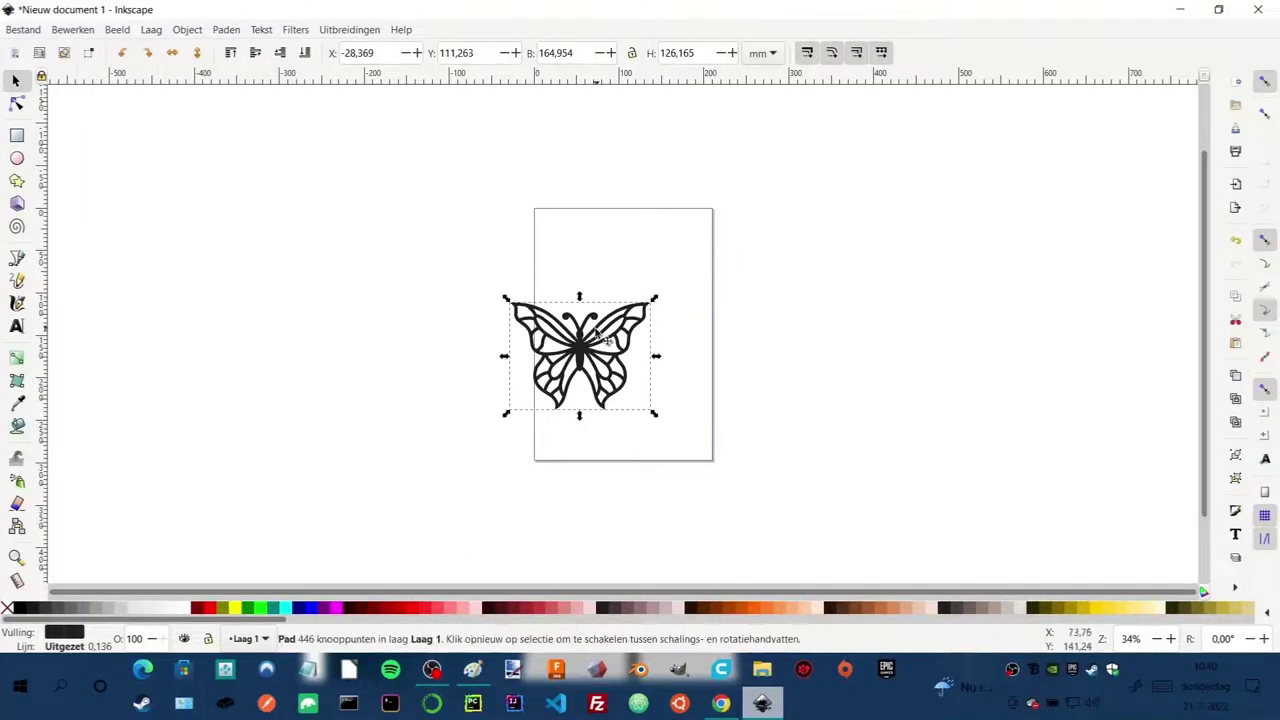
left_click_drag(600, 337, 649, 307)
left_click(271, 182)
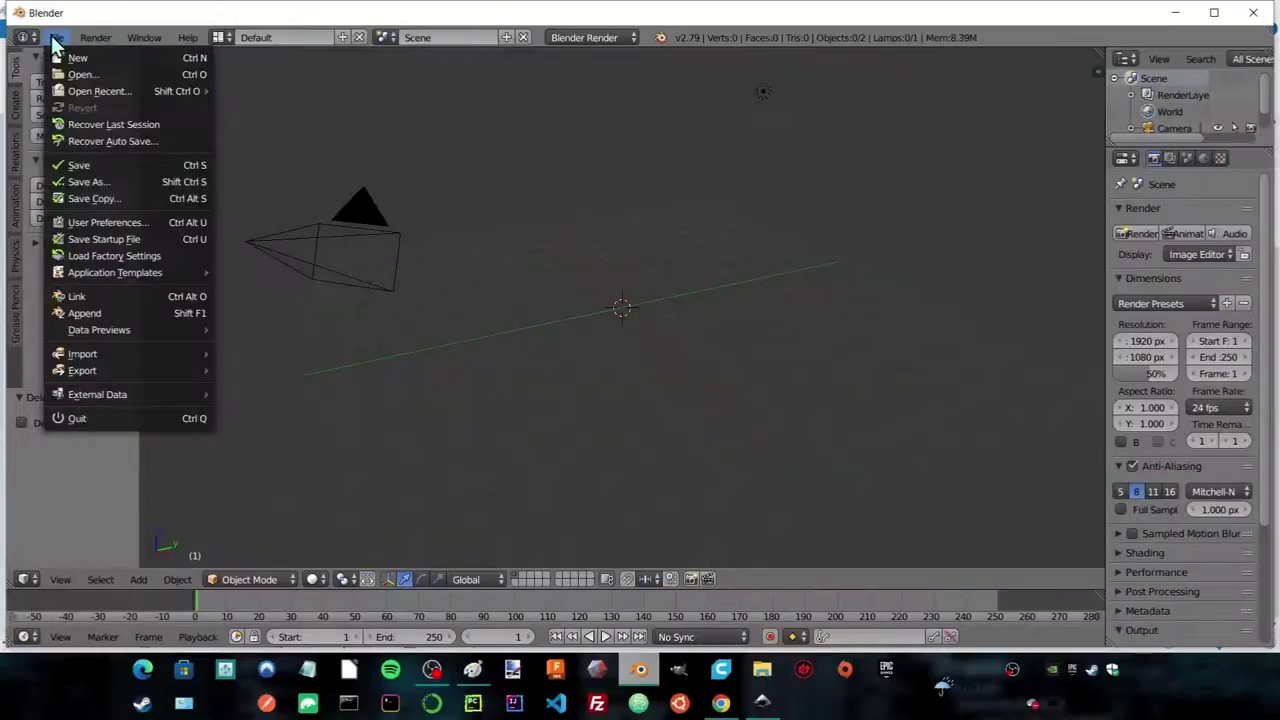
mouse_move(83, 354)
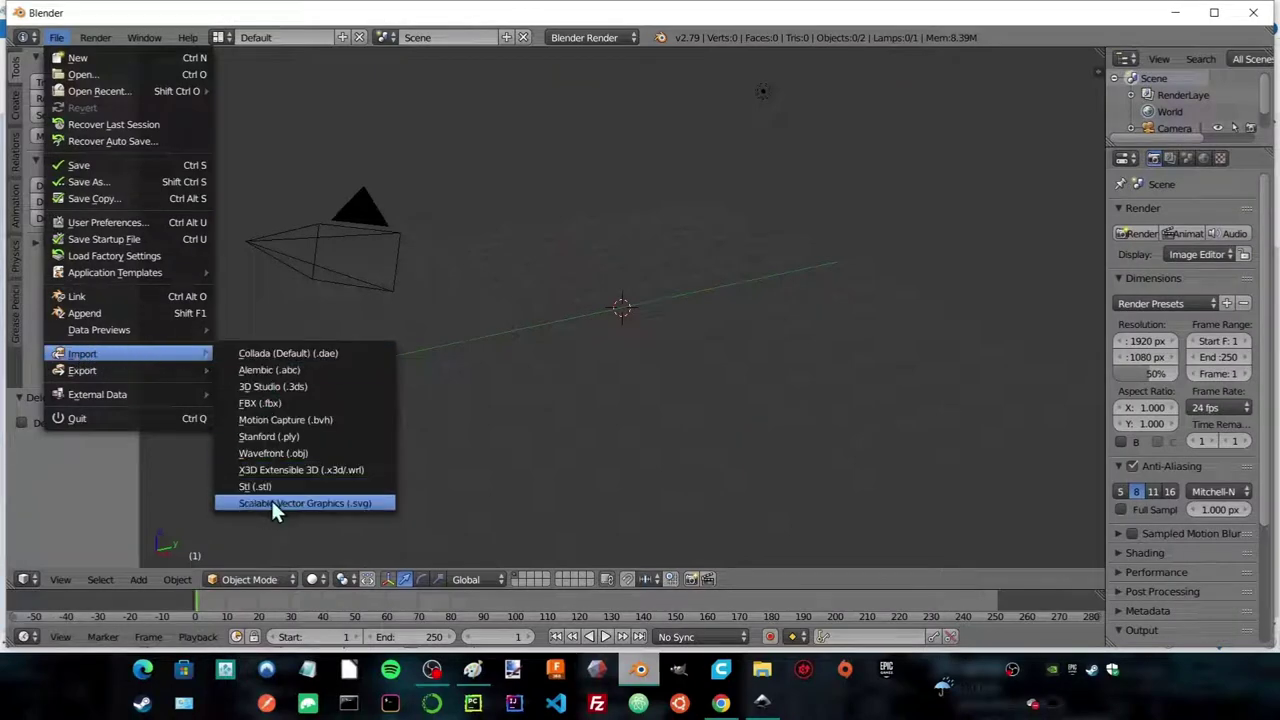
Import butterfly v2.svg from the SVG's folder into the Blender scene.
left_click(271, 500)
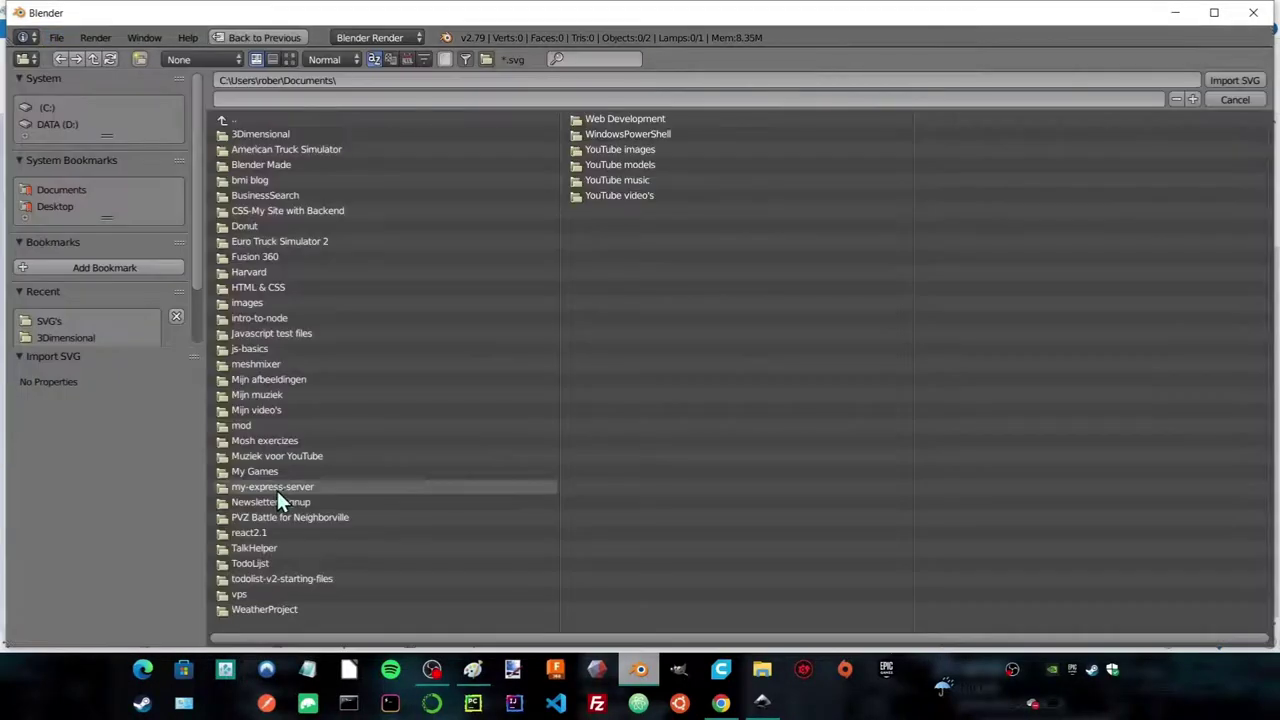
left_click(59, 324)
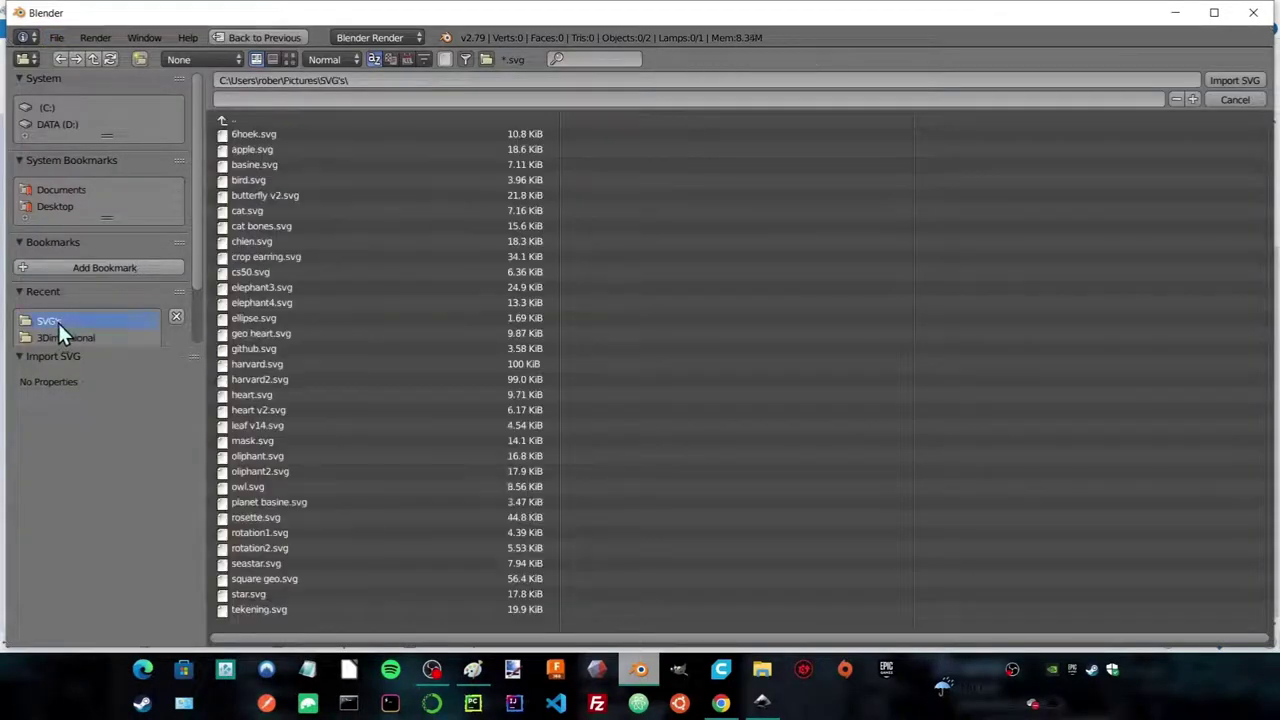
left_click(247, 196)
left_click(1220, 79)
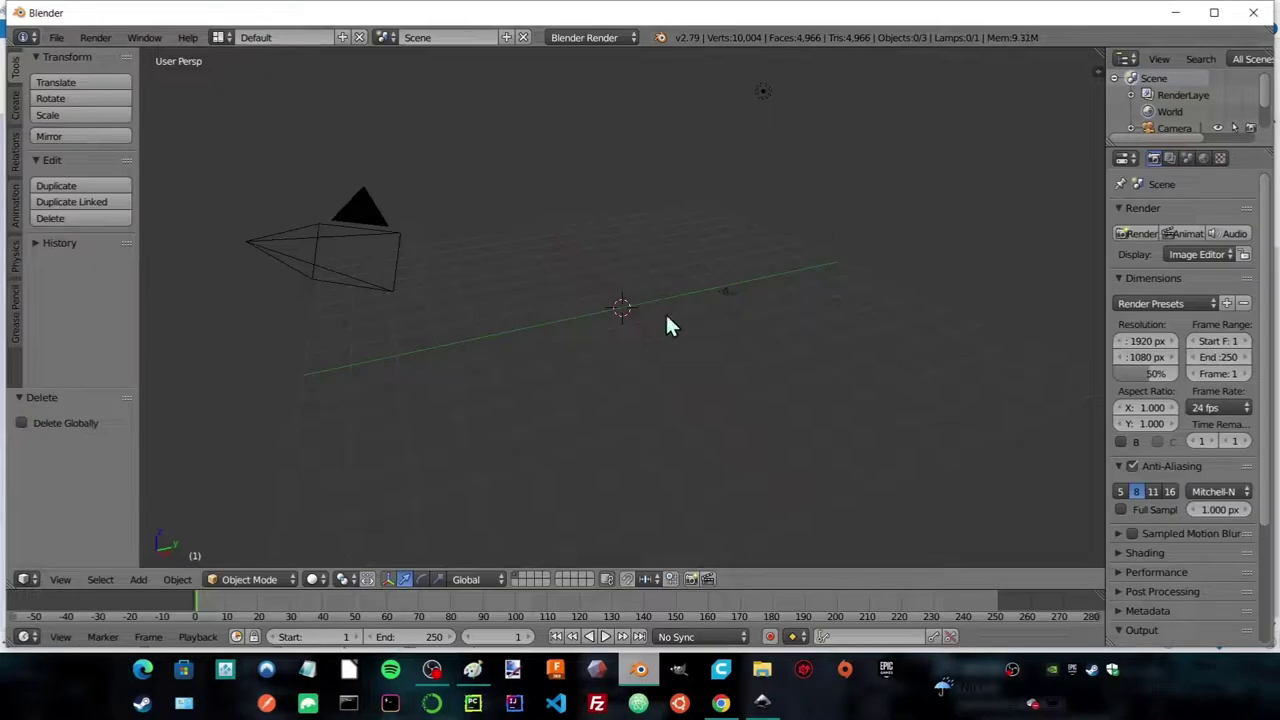
Move the imported butterfly curve -3.276 along Y toward the scene centre.
scroll(670, 325, "up", 5)
right_click(906, 265)
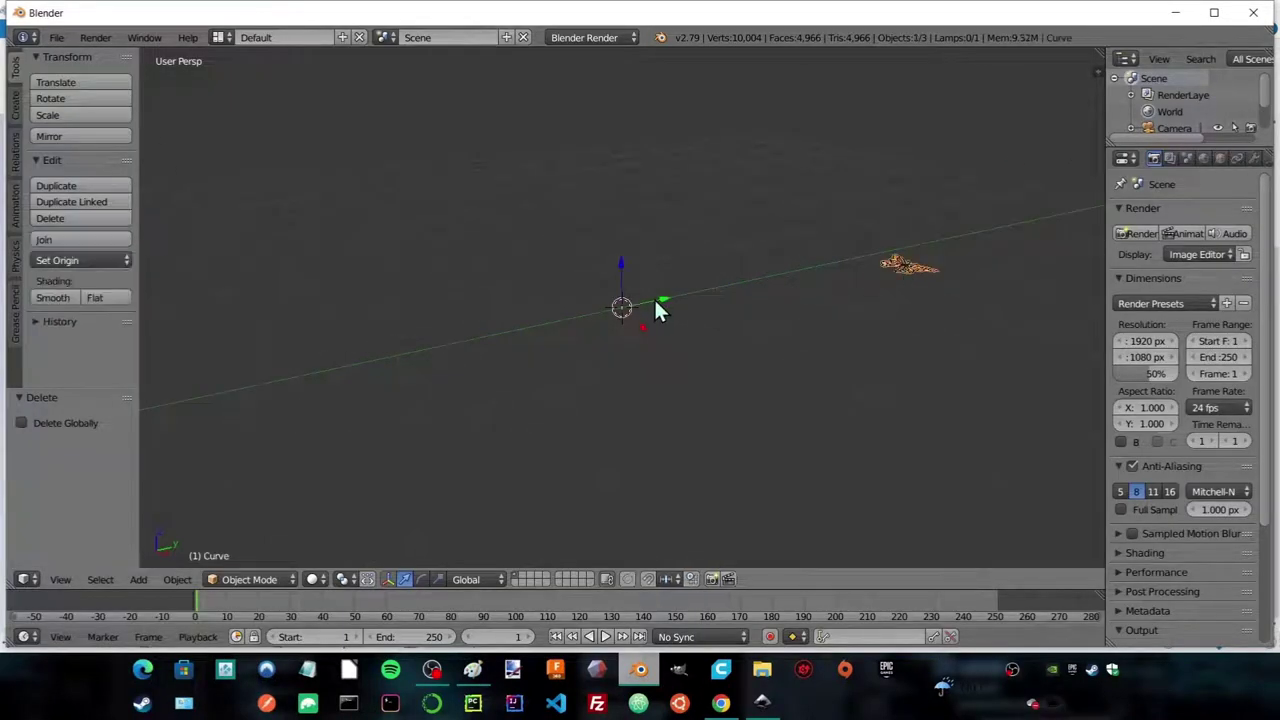
mouse_move(658, 303)
left_mouse_down()
mouse_move(243, 423)
mouse_move(287, 404)
left_mouse_up()
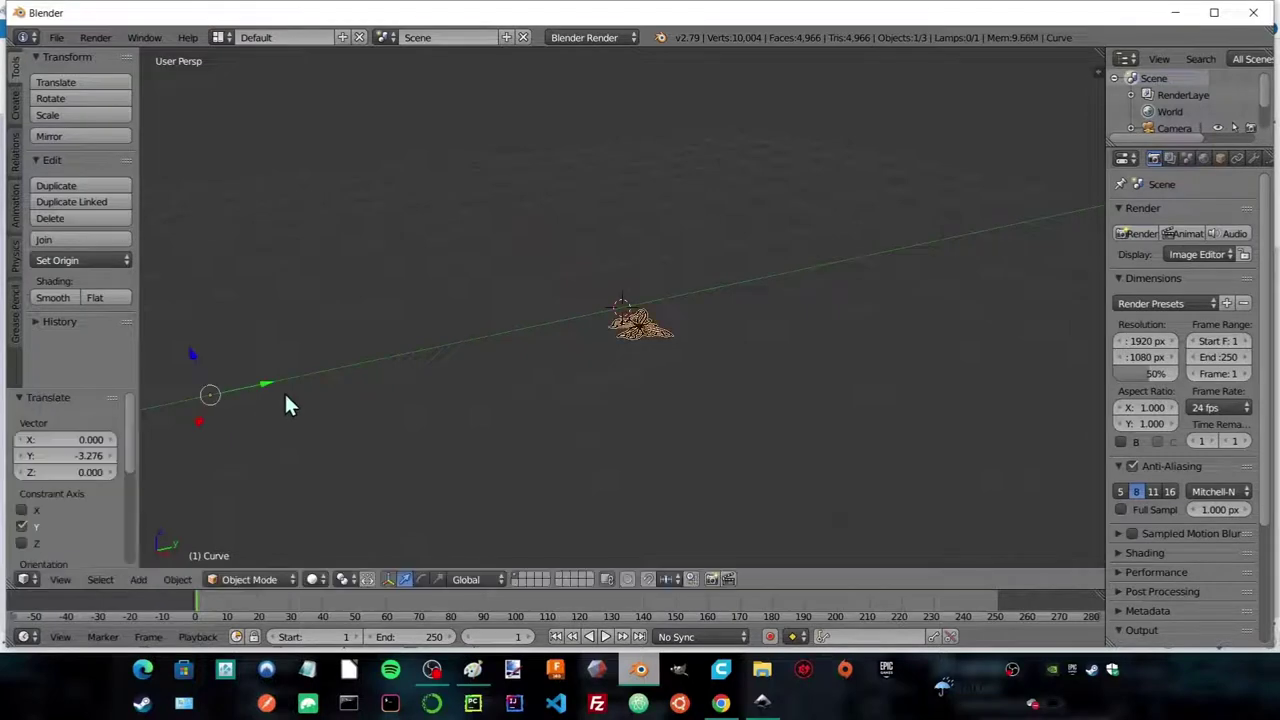
scroll(625, 332, "up", 5)
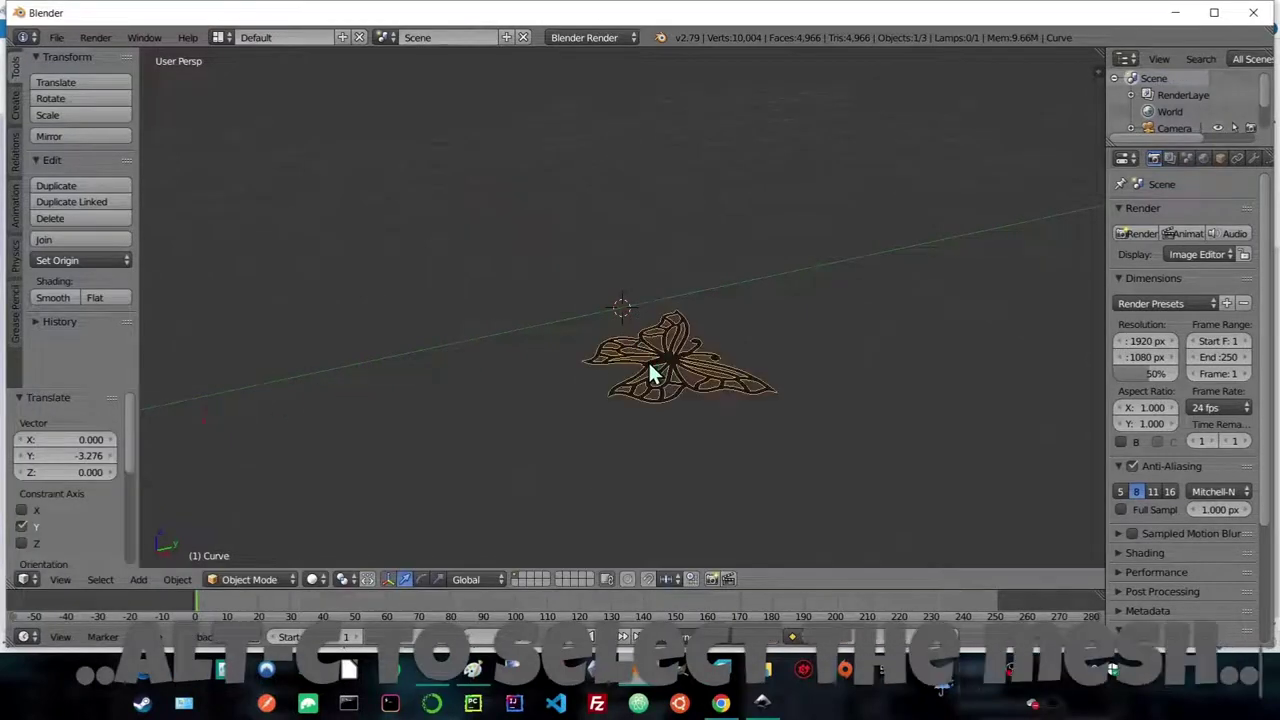
key("alt+c")
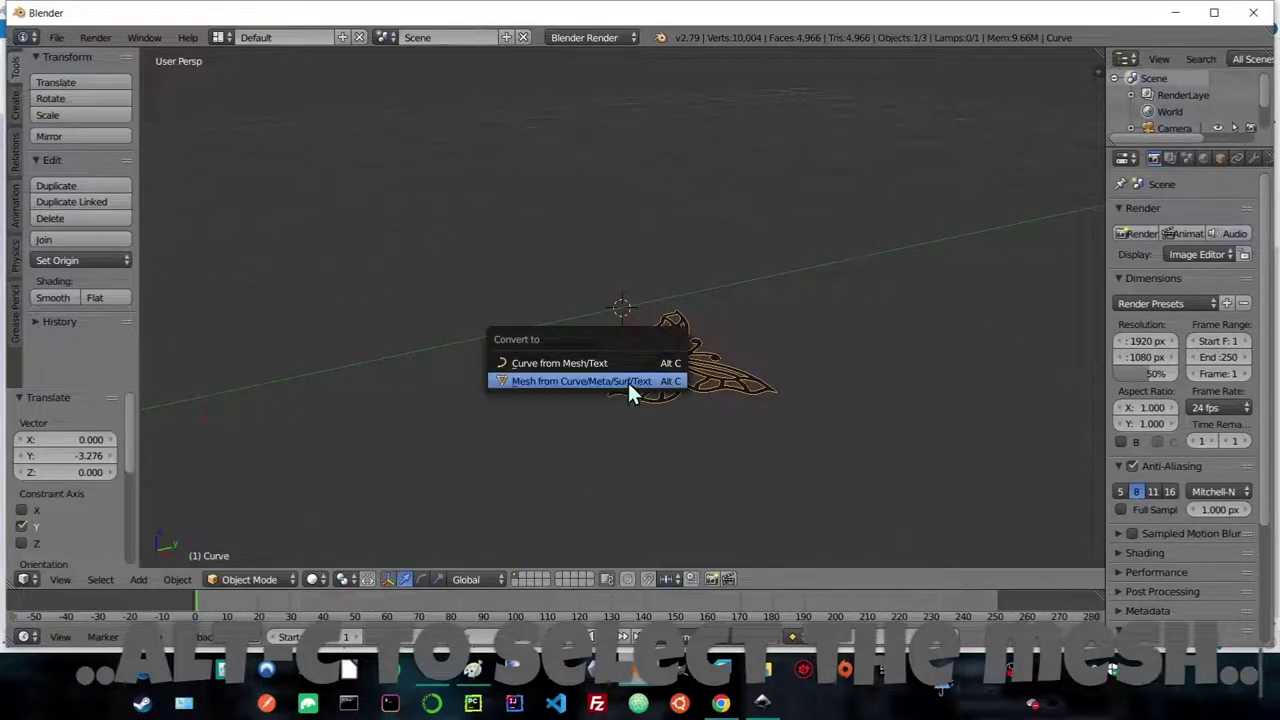
Convert the butterfly curve to a mesh, apply its location, and rotate it 90° about X.
left_click(627, 379)
key("ctrl+a")
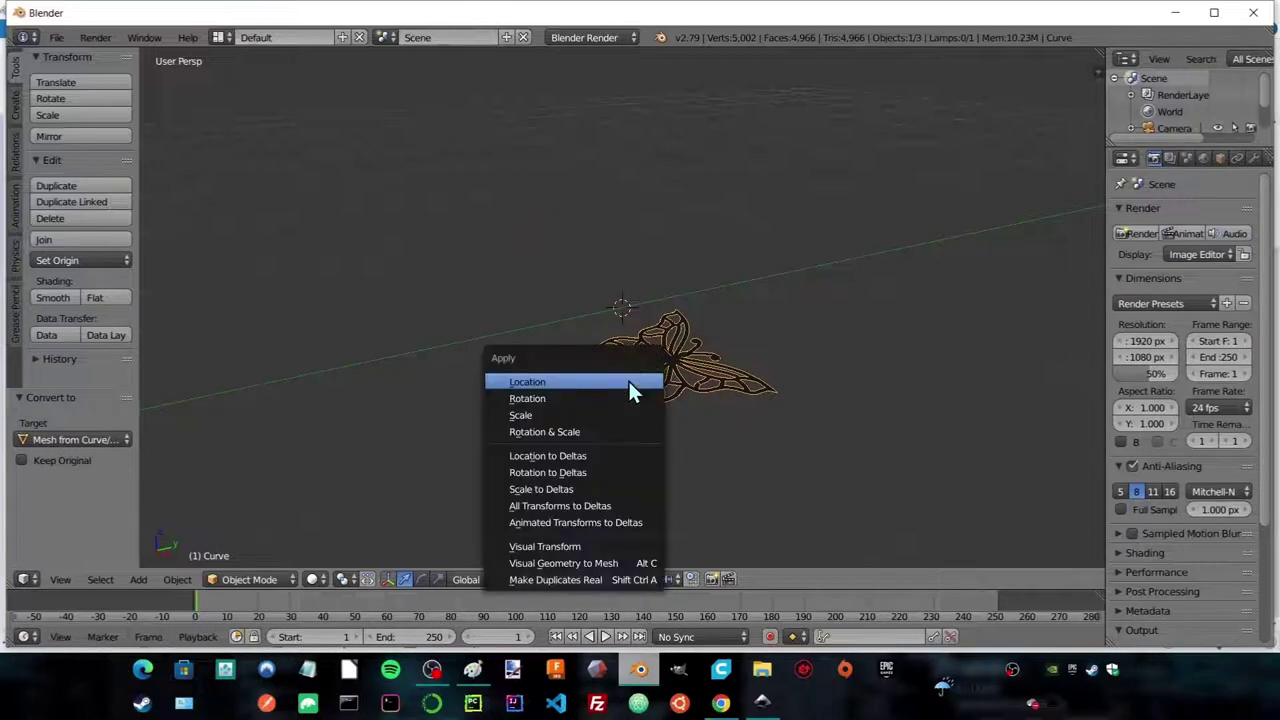
left_click(627, 390)
type("r")
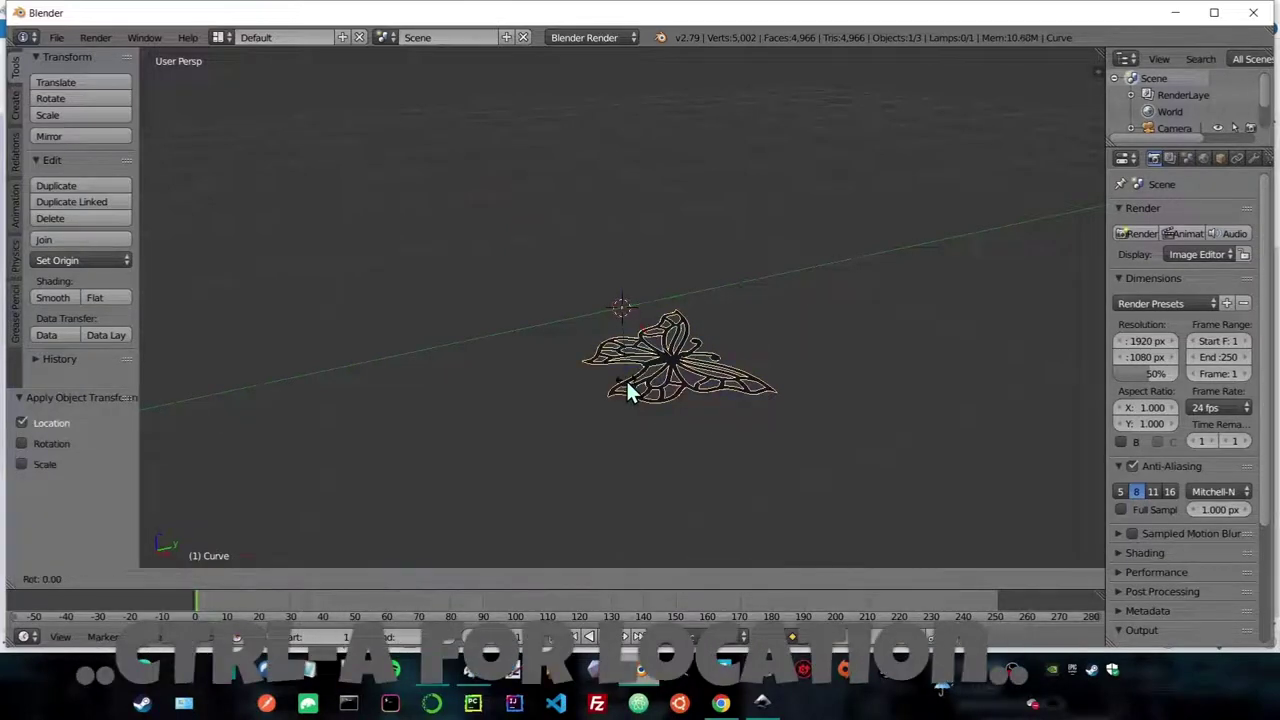
type("x")
type("90")
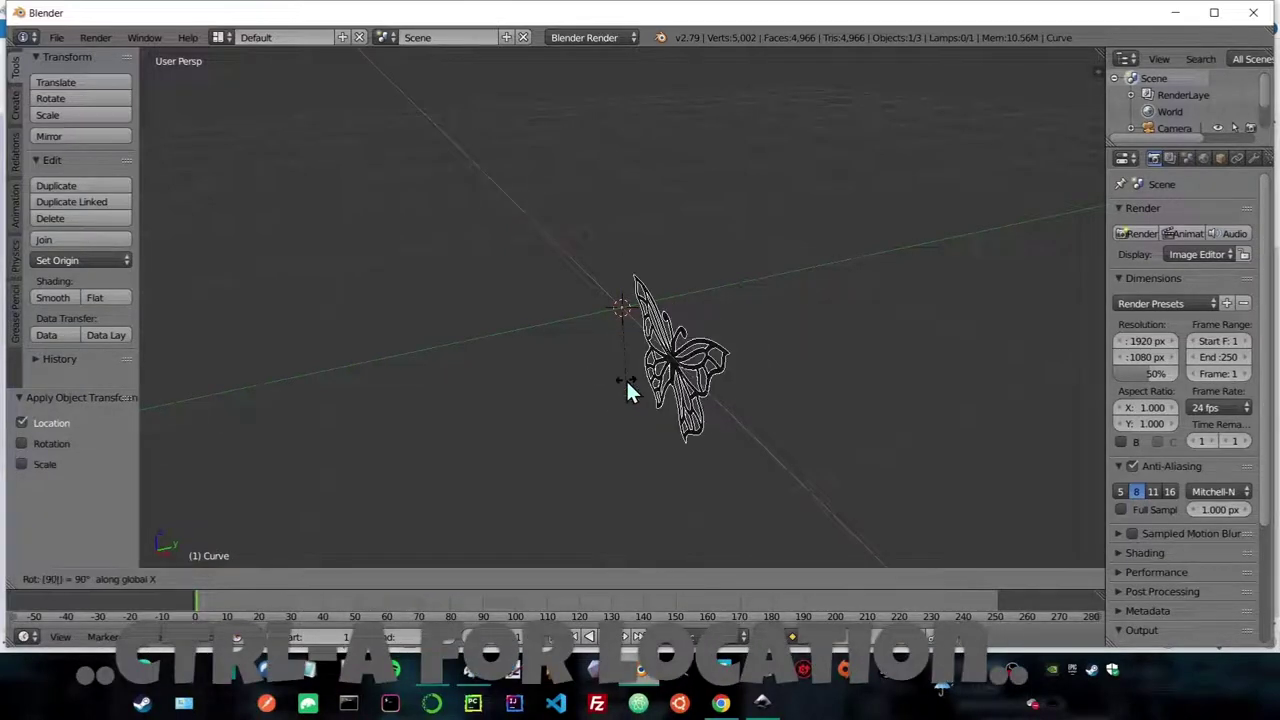
key("Return")
Extrude all of the butterfly's vertices in Edit Mode into a thick solid.
key("Tab")
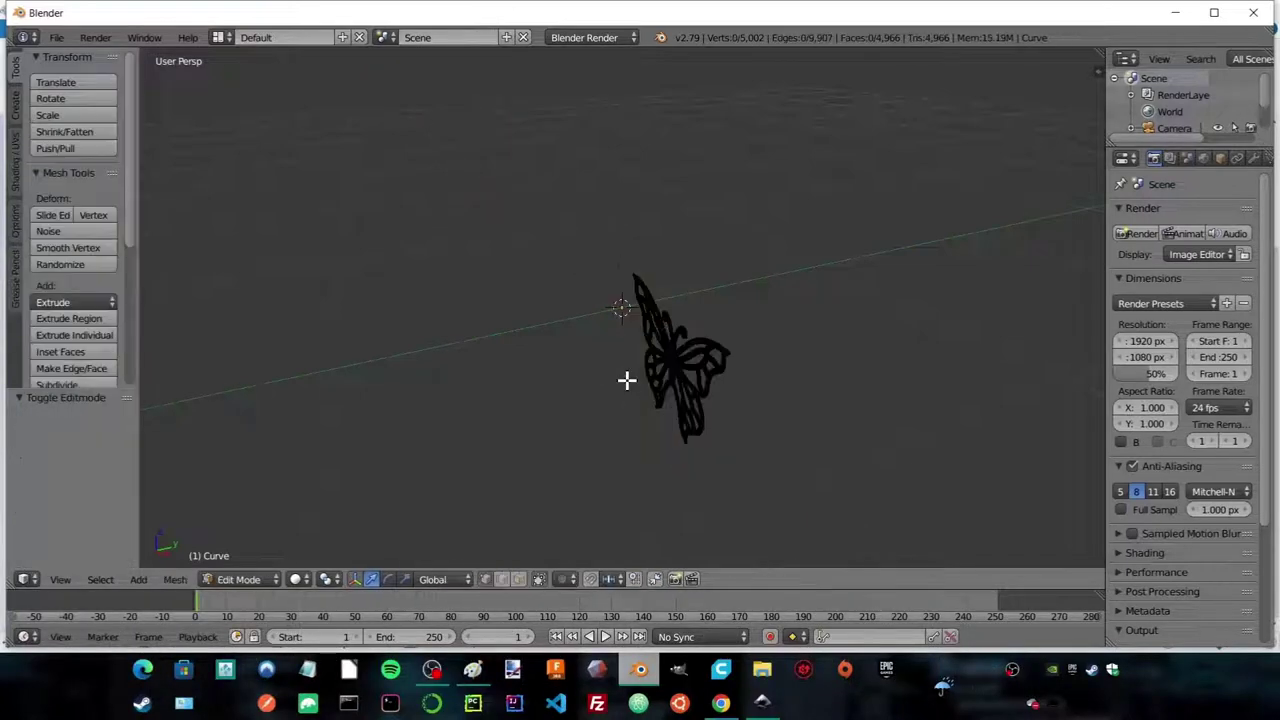
key("a")
key("e")
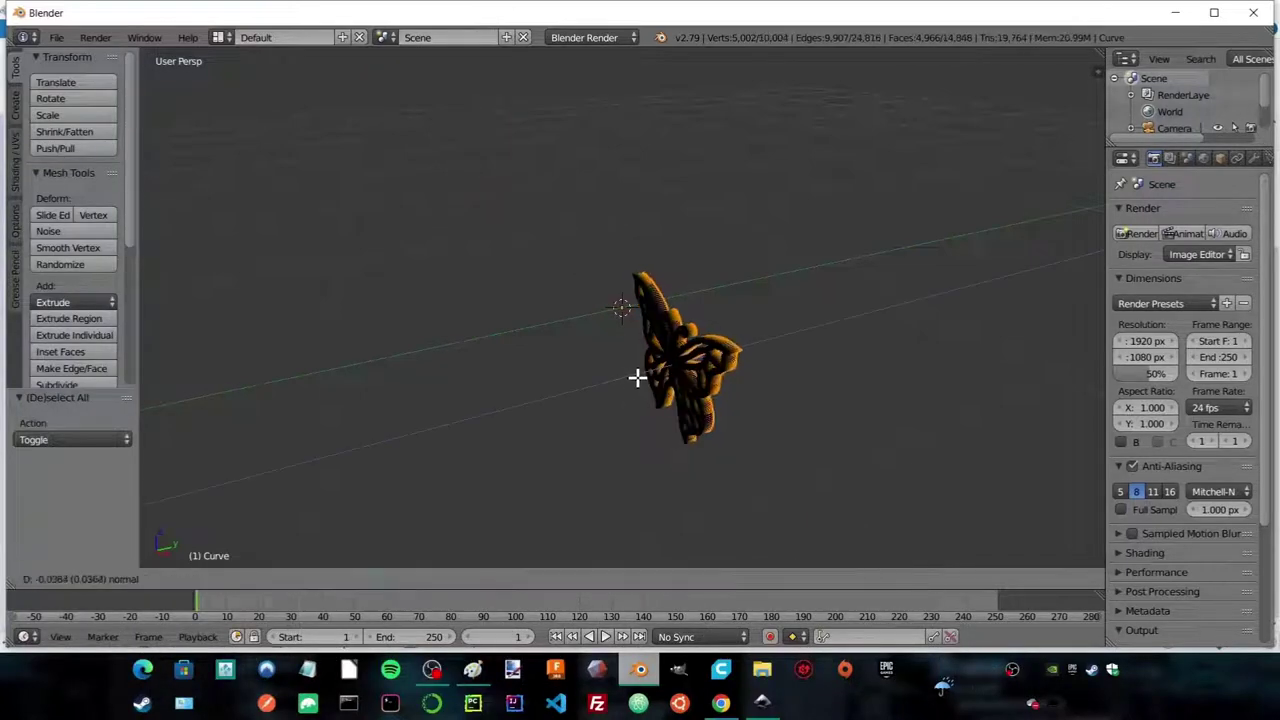
left_click(651, 371)
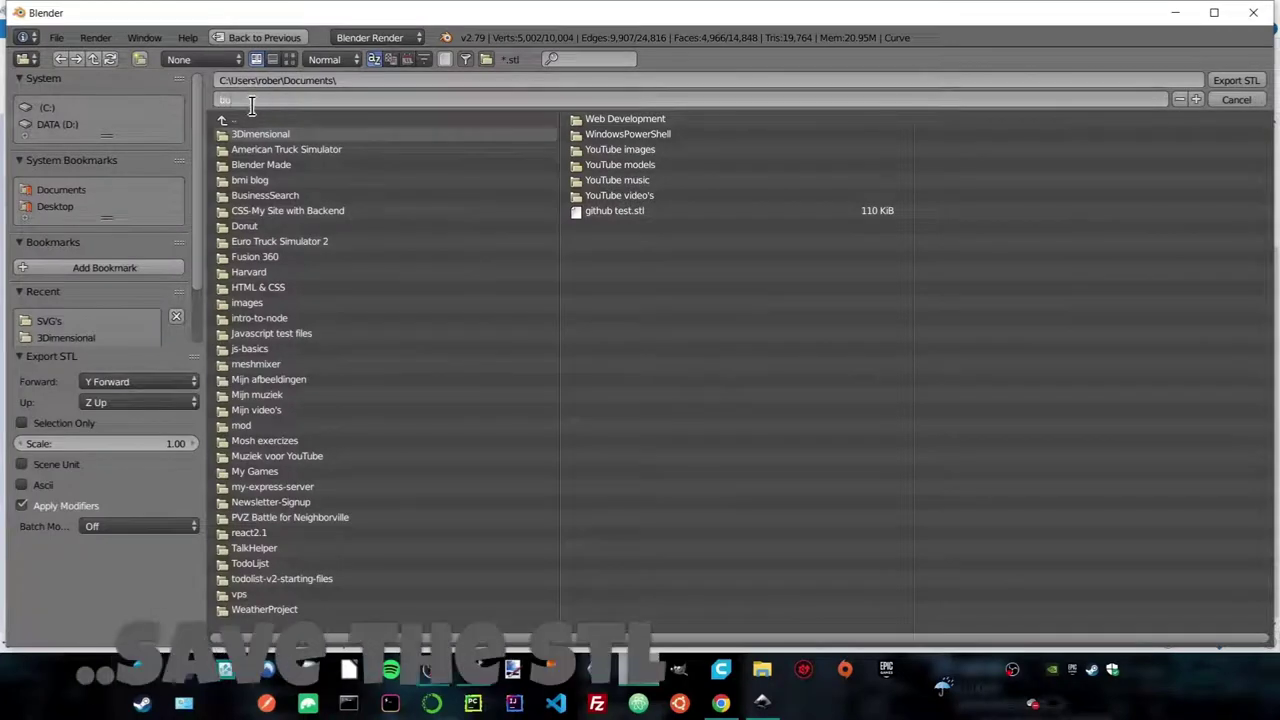
Export the mesh as butterfly v2.stl to Documents, then minimize Blender and Paint.
type("tterfly.stl")
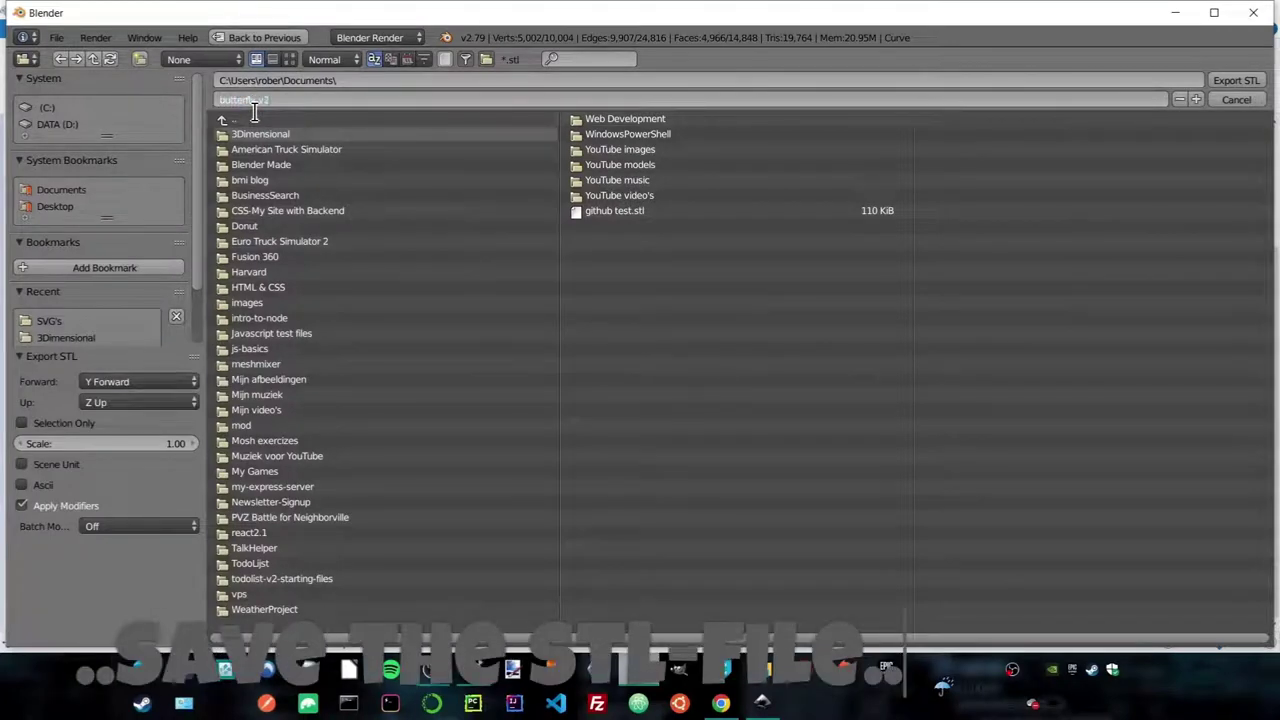
key("Return")
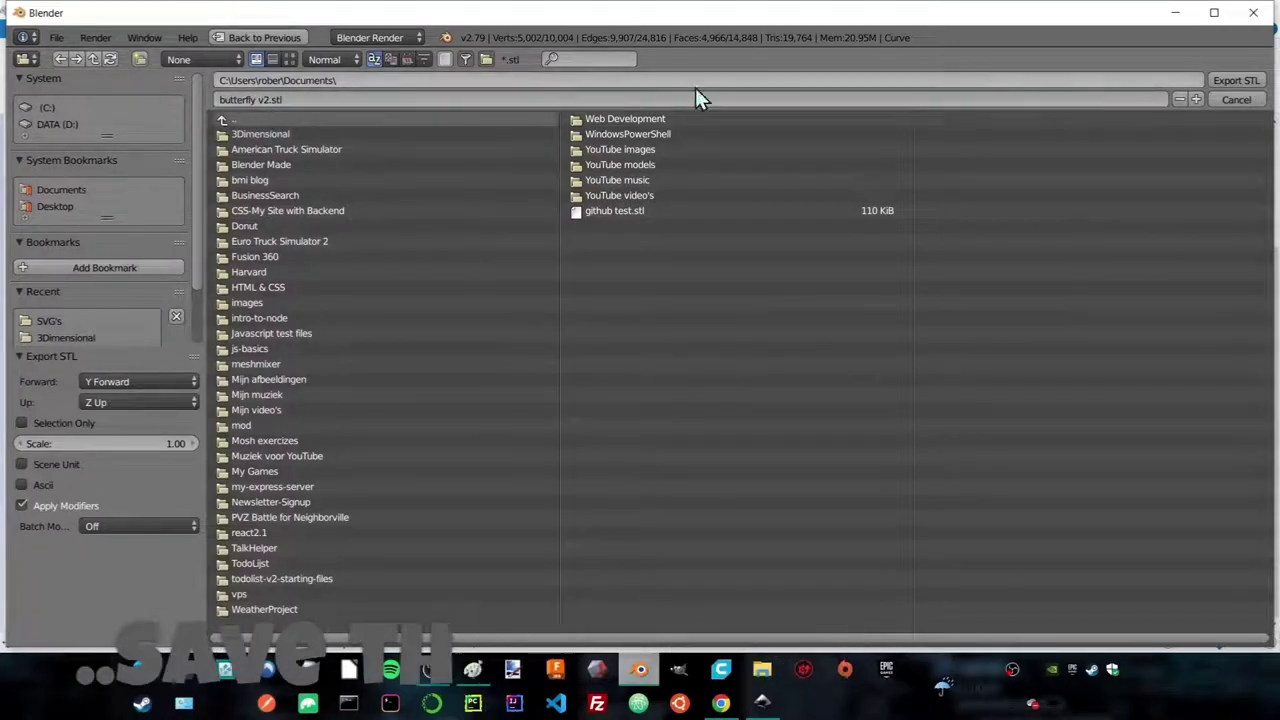
left_click(1222, 84)
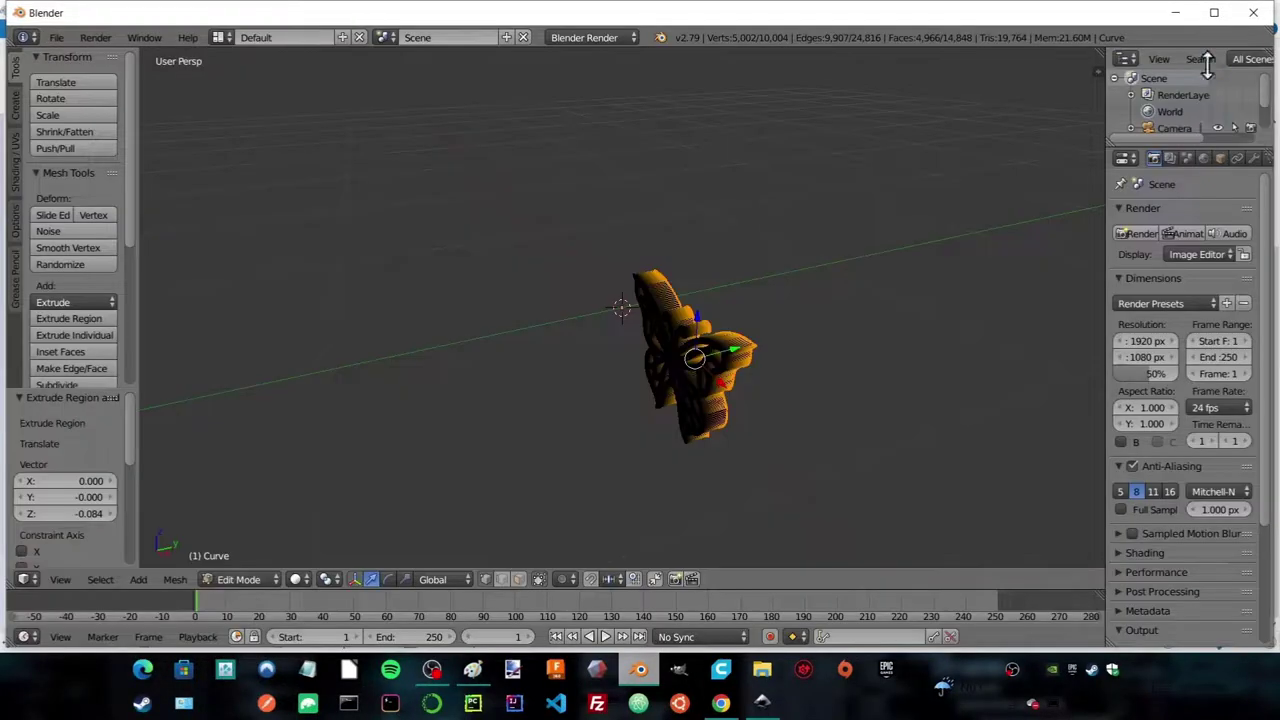
left_click(1178, 11)
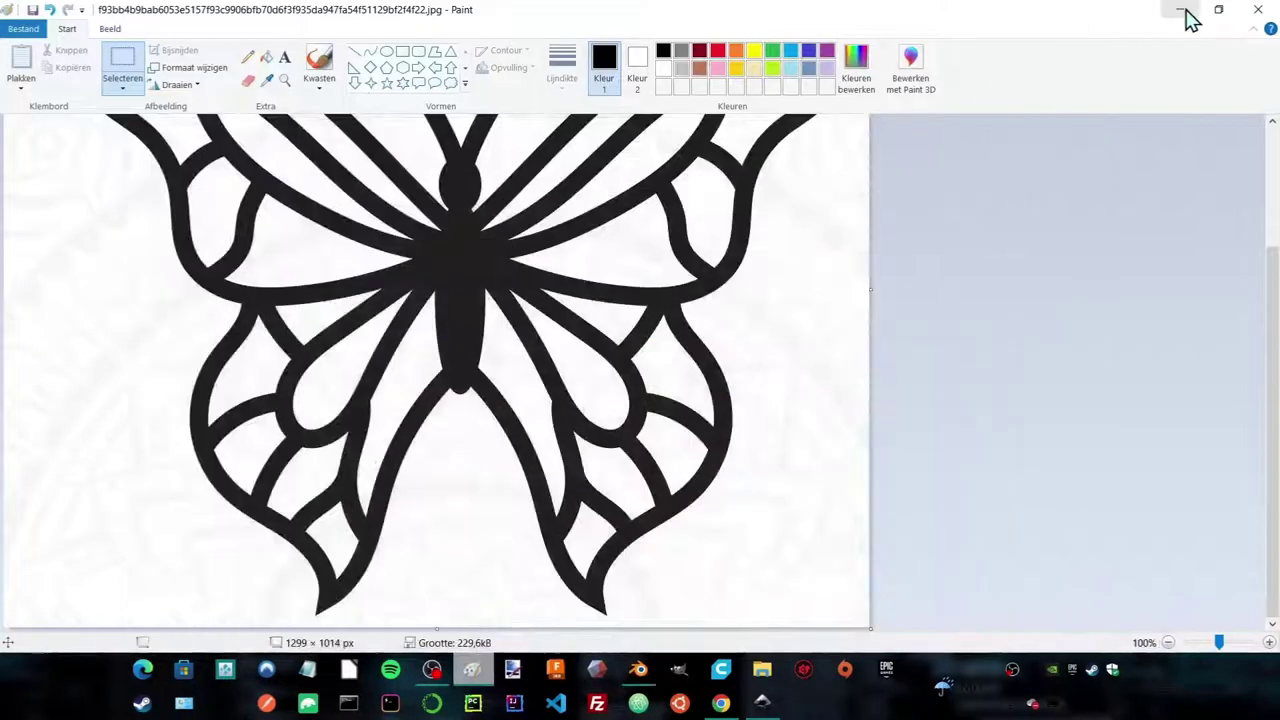
left_click(1180, 12)
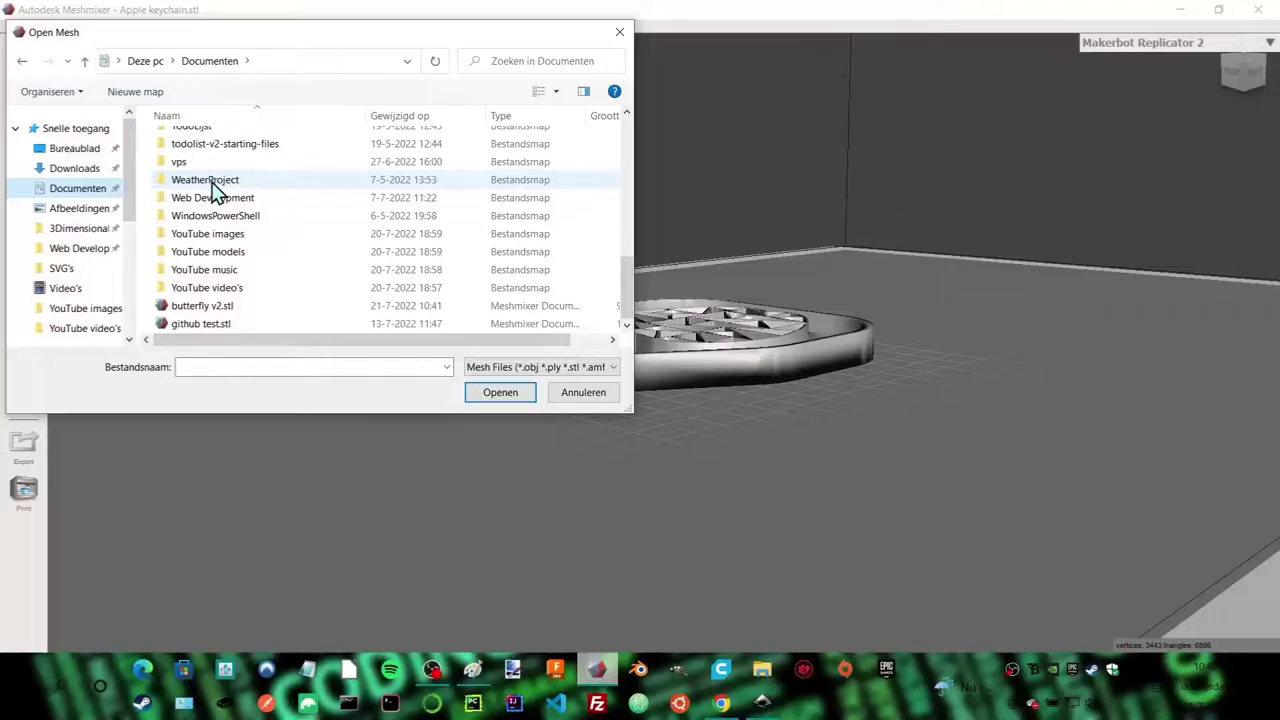
Append butterfly v2.stl beside Apple keychain.stl, scaled up, and start Edit > Transform on it.
left_click(208, 309)
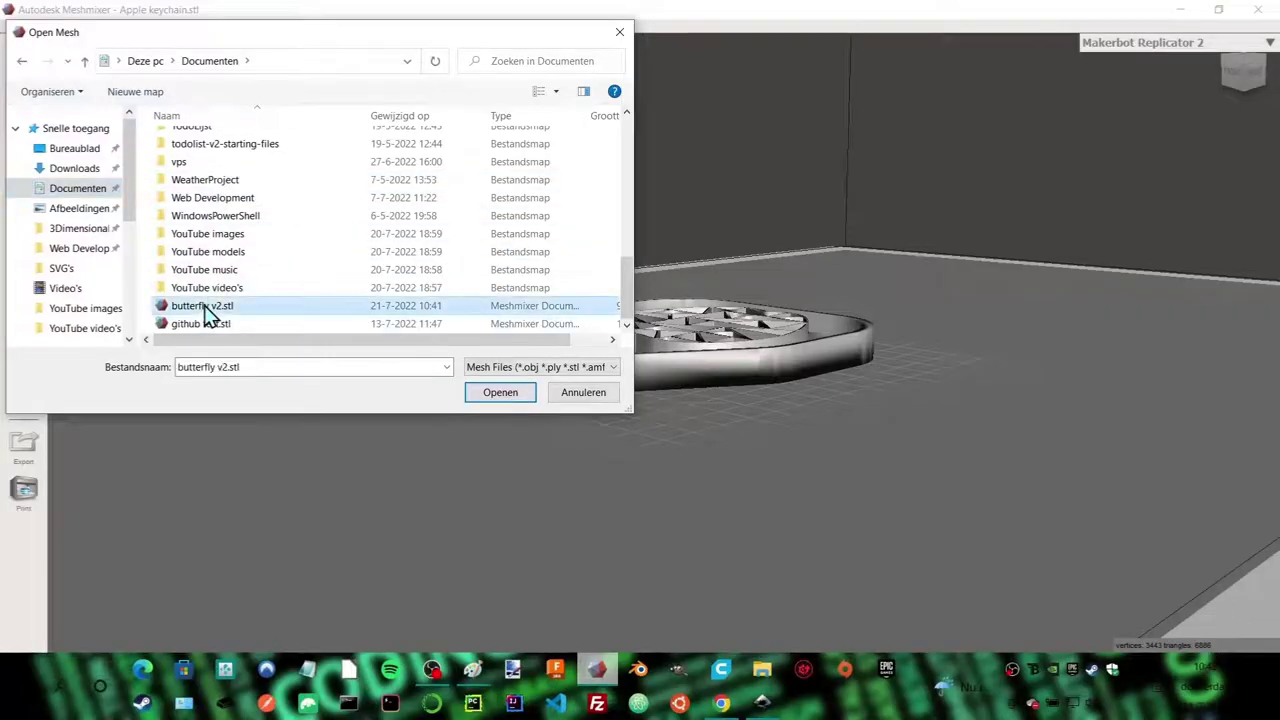
left_click(495, 393)
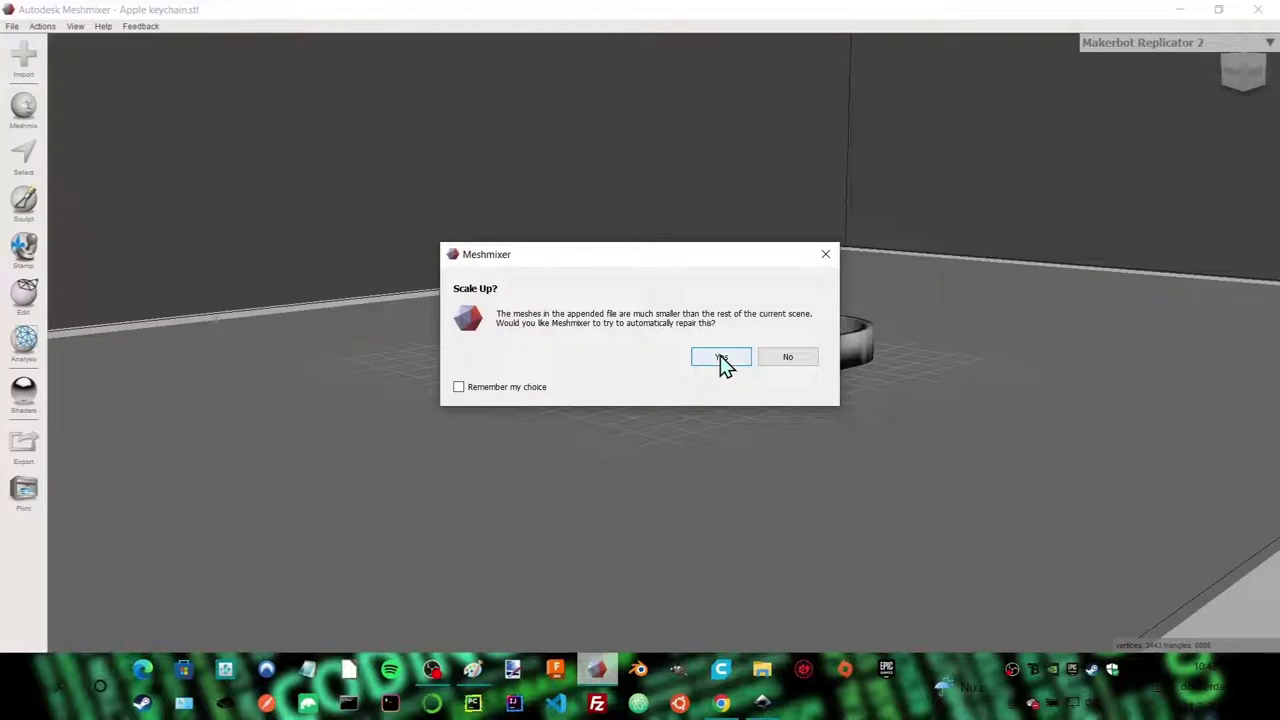
left_click(720, 357)
left_click_drag(440, 285, 1132, 461)
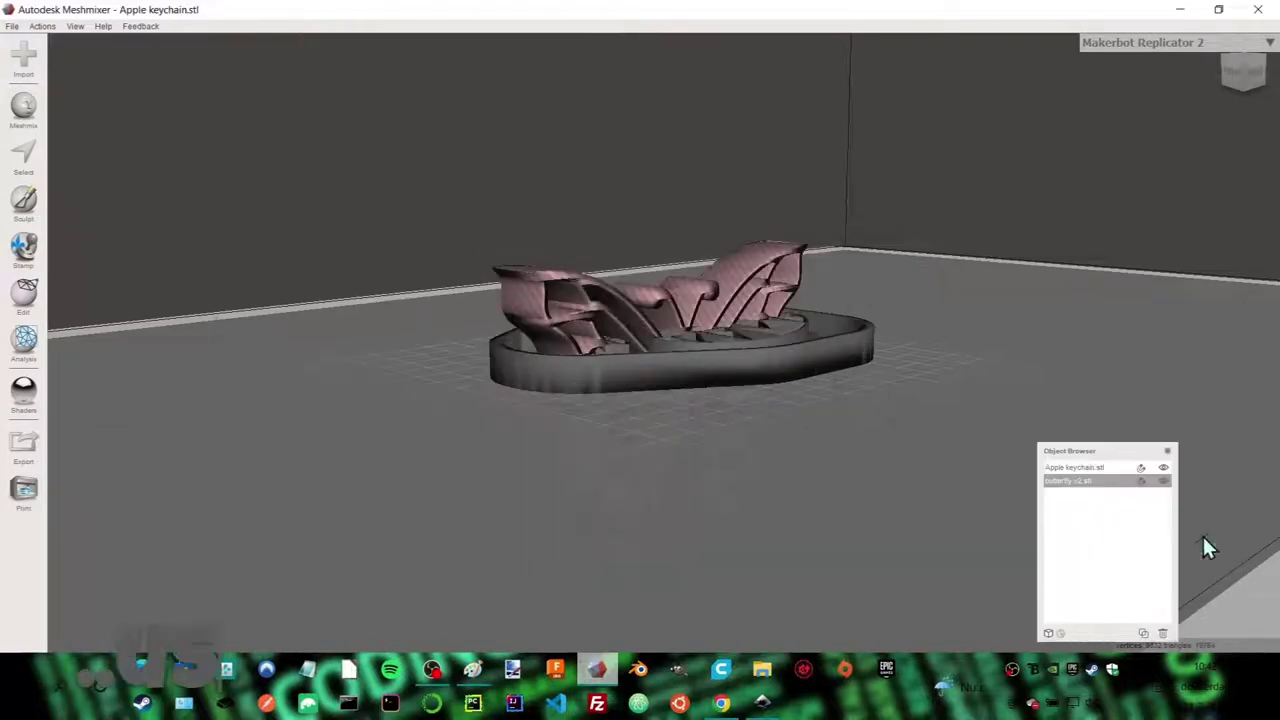
left_click(28, 297)
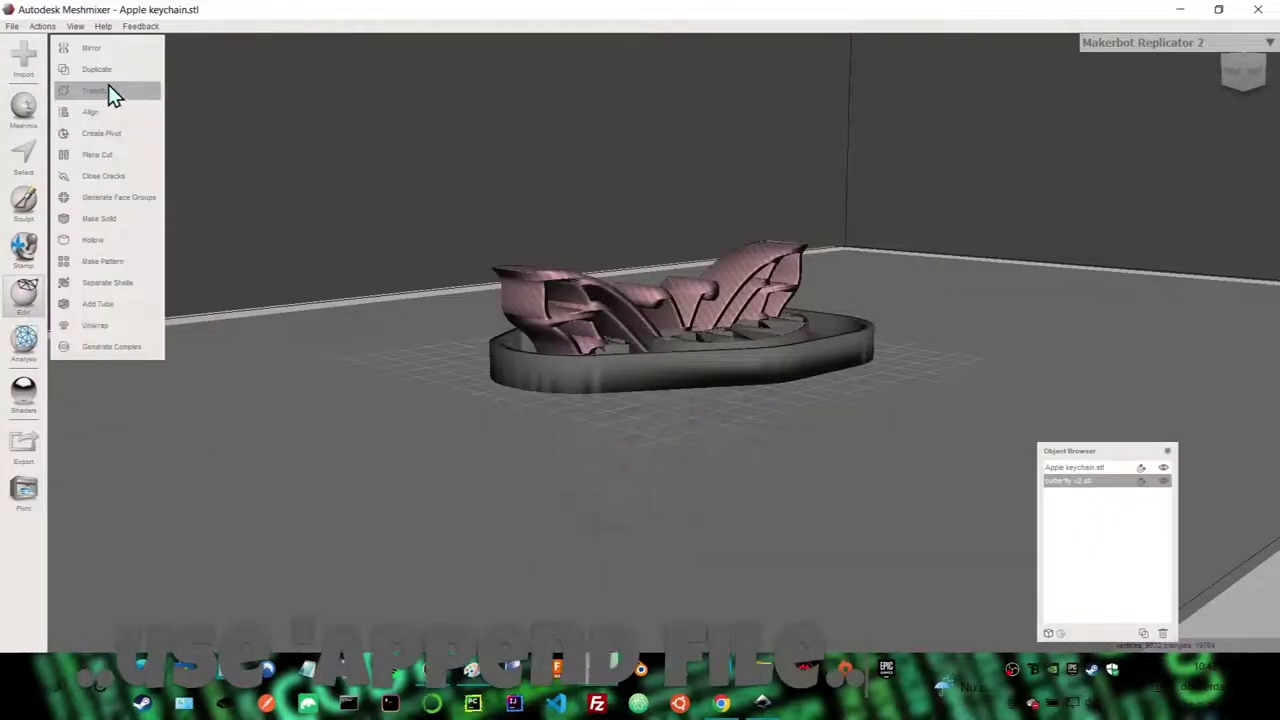
left_click(108, 84)
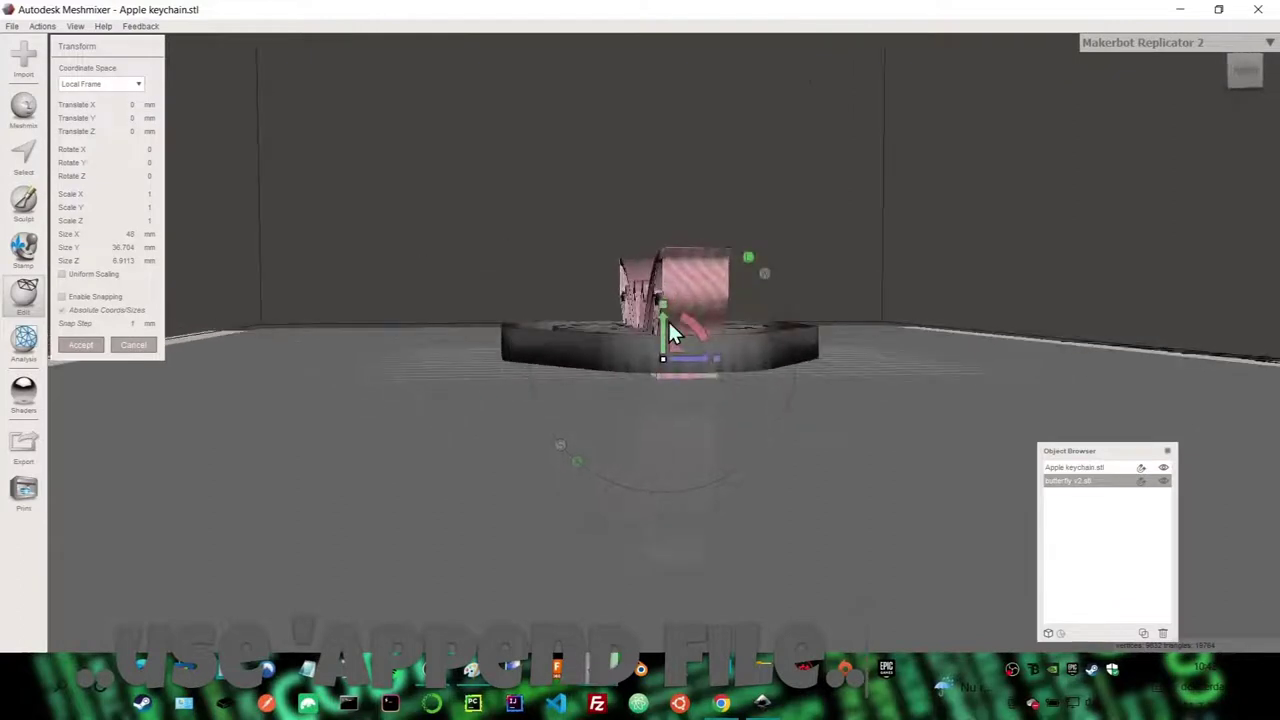
Rotate the butterfly -83° about X, raise it 11.933 mm, and resize it to 38 × 26 × 3 mm.
mouse_move(692, 325)
left_mouse_down()
mouse_move(576, 268)
mouse_move(637, 342)
mouse_move(585, 301)
left_mouse_up()
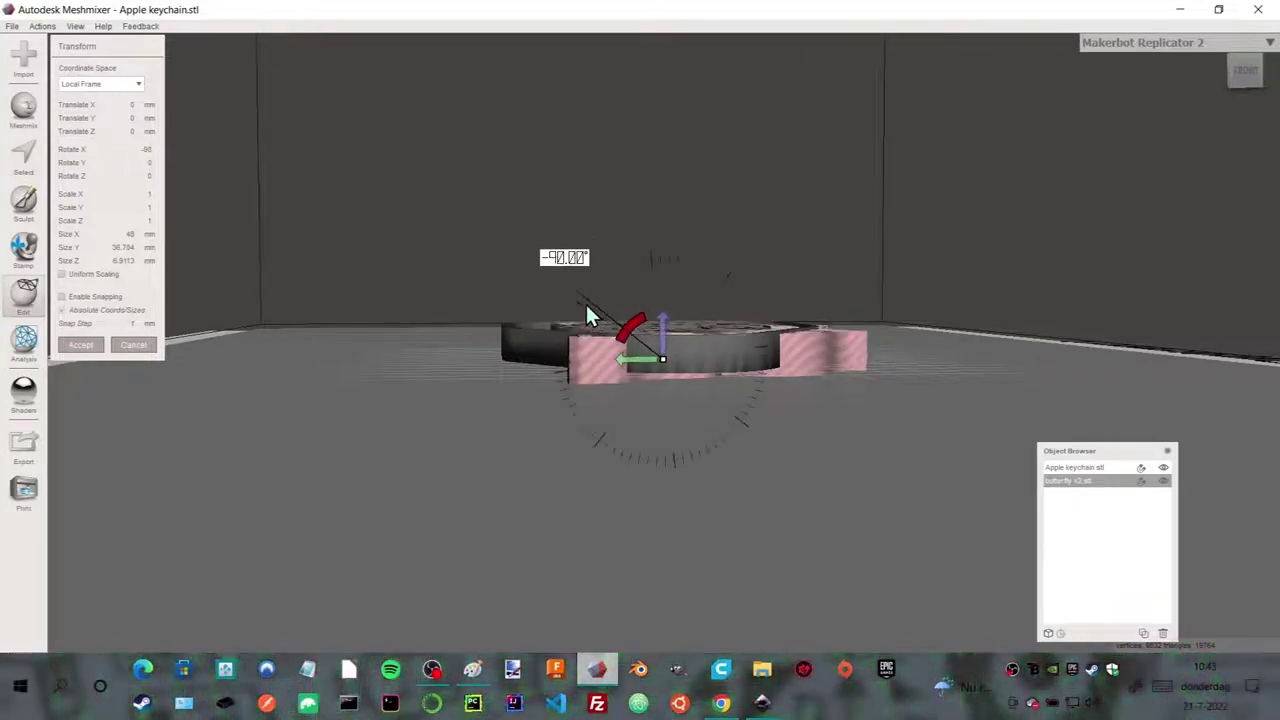
left_click_drag(661, 318, 661, 224)
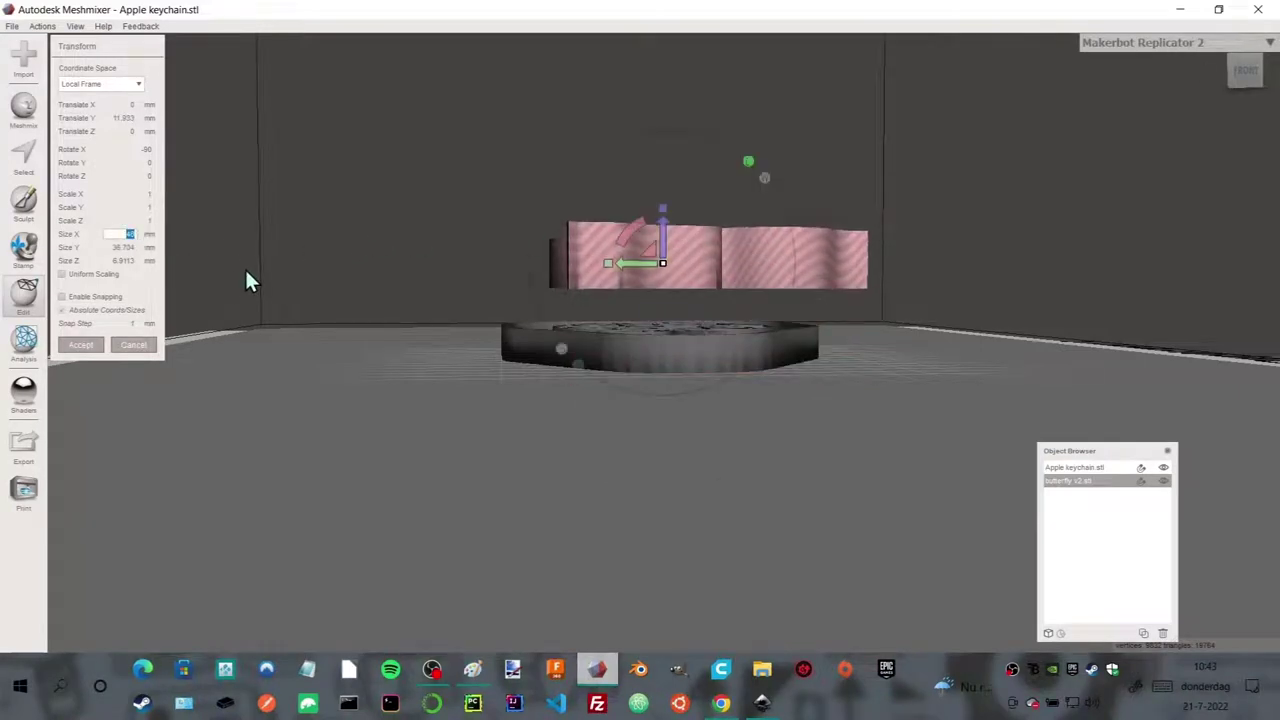
type("38")
key("Return")
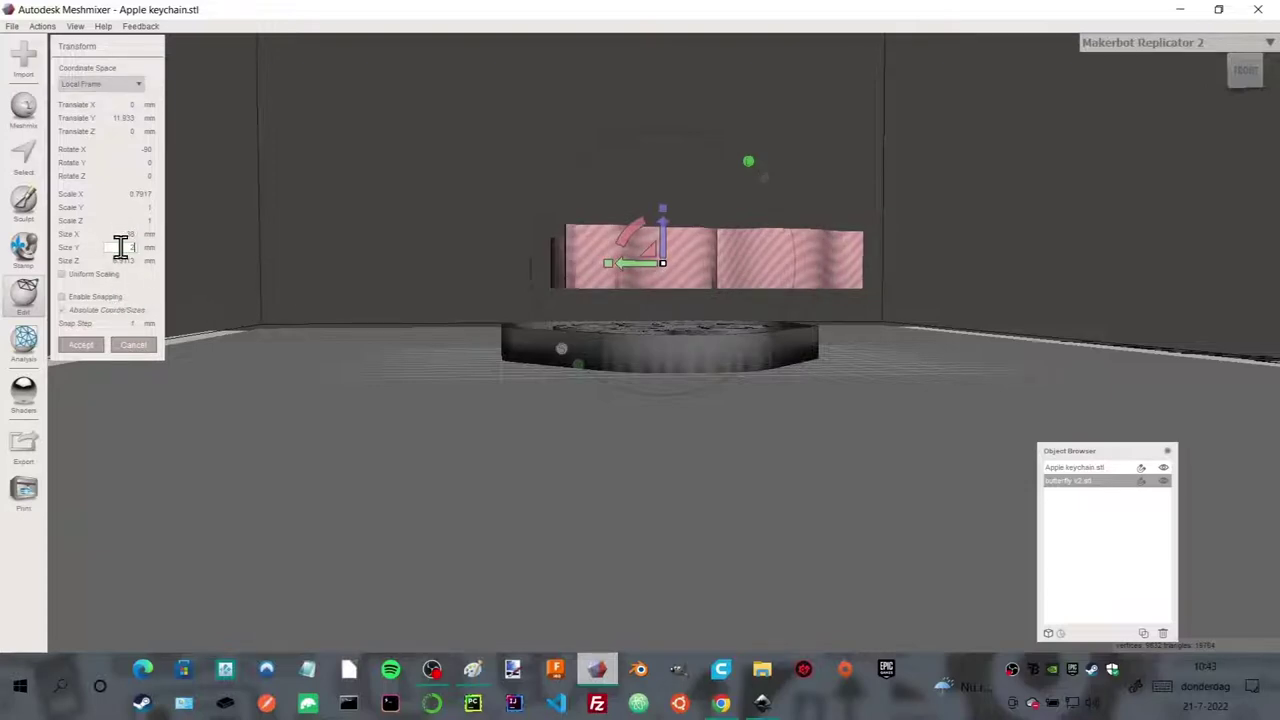
key("Return")
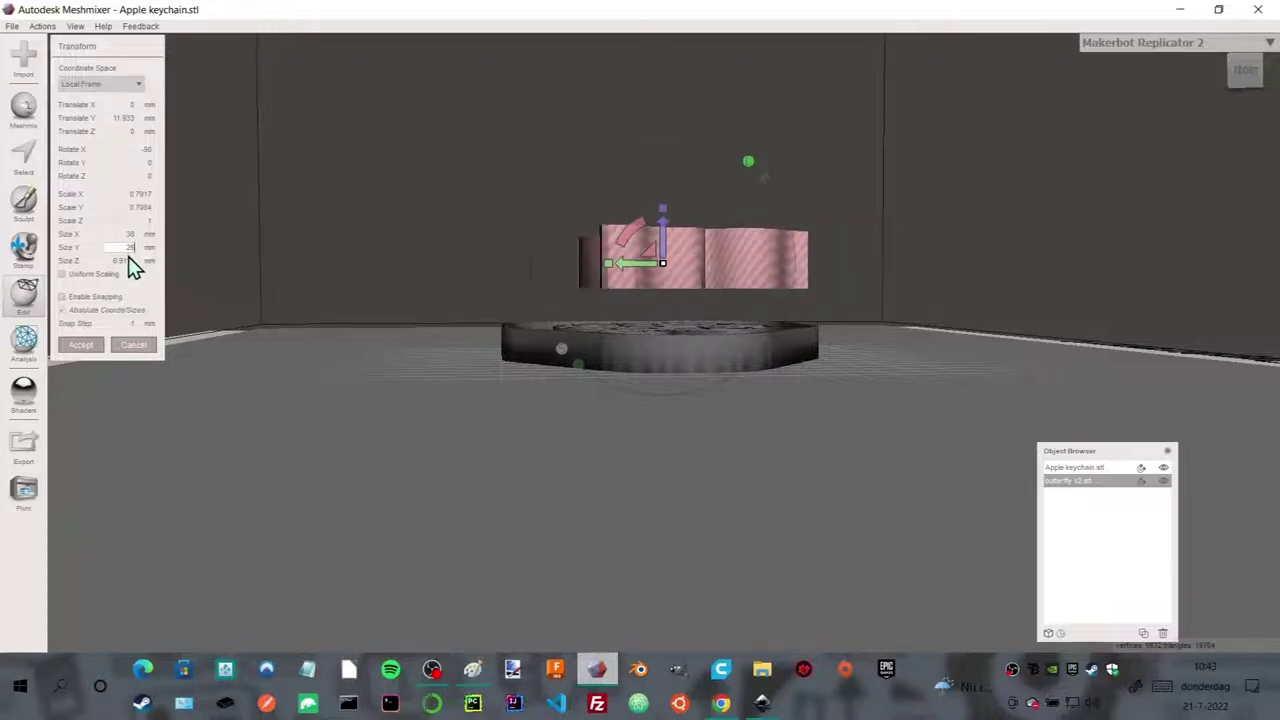
left_click(128, 261)
double_click(126, 261)
type("3")
key("Return")
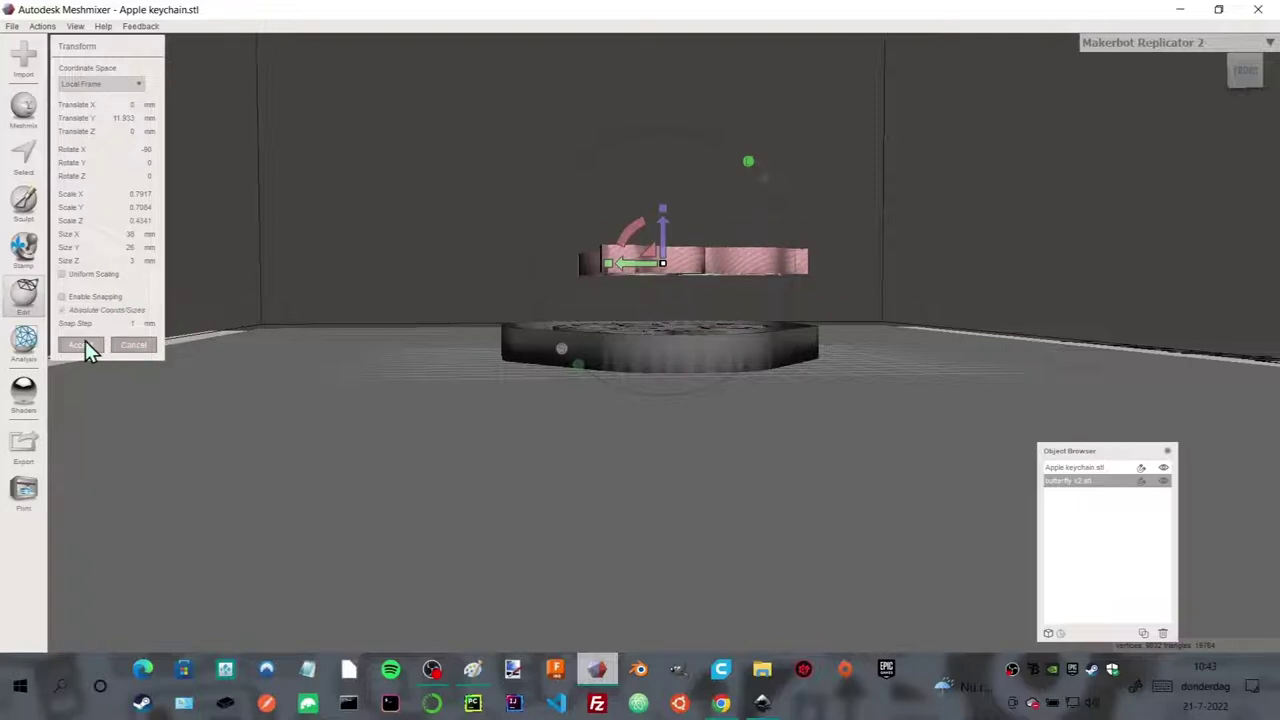
left_click(85, 345)
right_click_drag(443, 283, 340, 374)
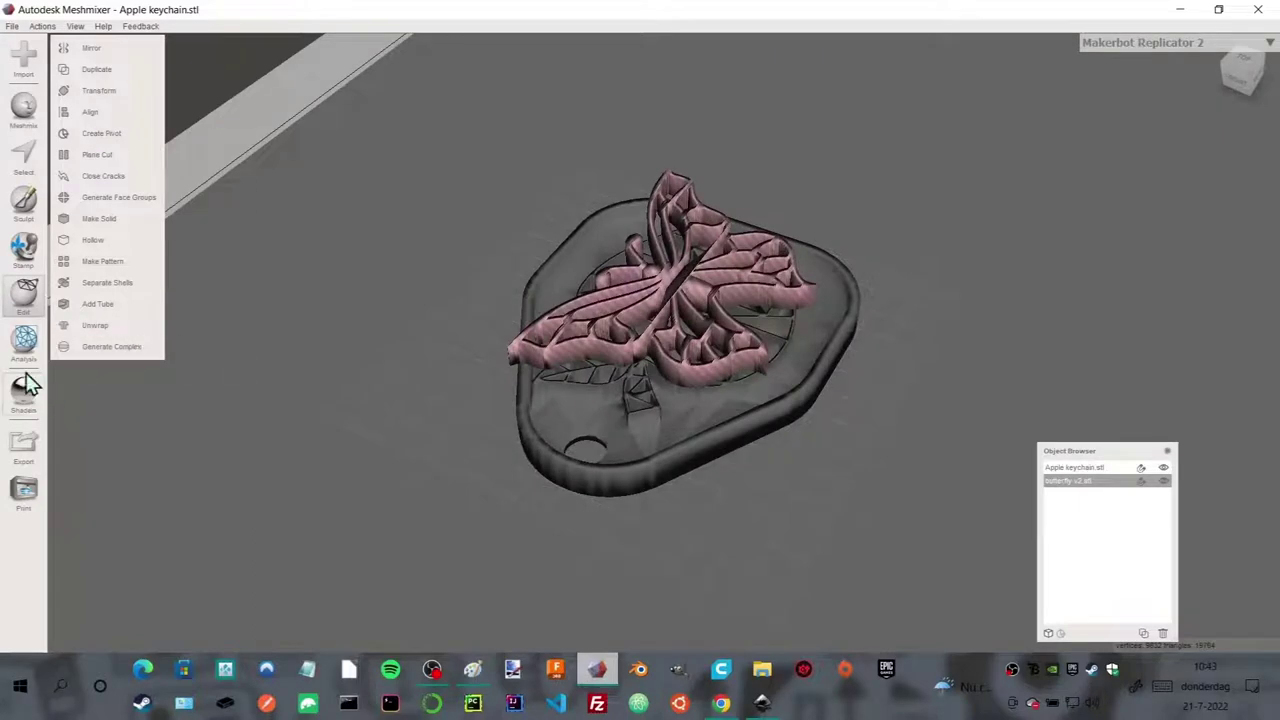
Export the mesh as STL ASCII named 'butterfly test', then minimise Meshmixer.
left_click(23, 445)
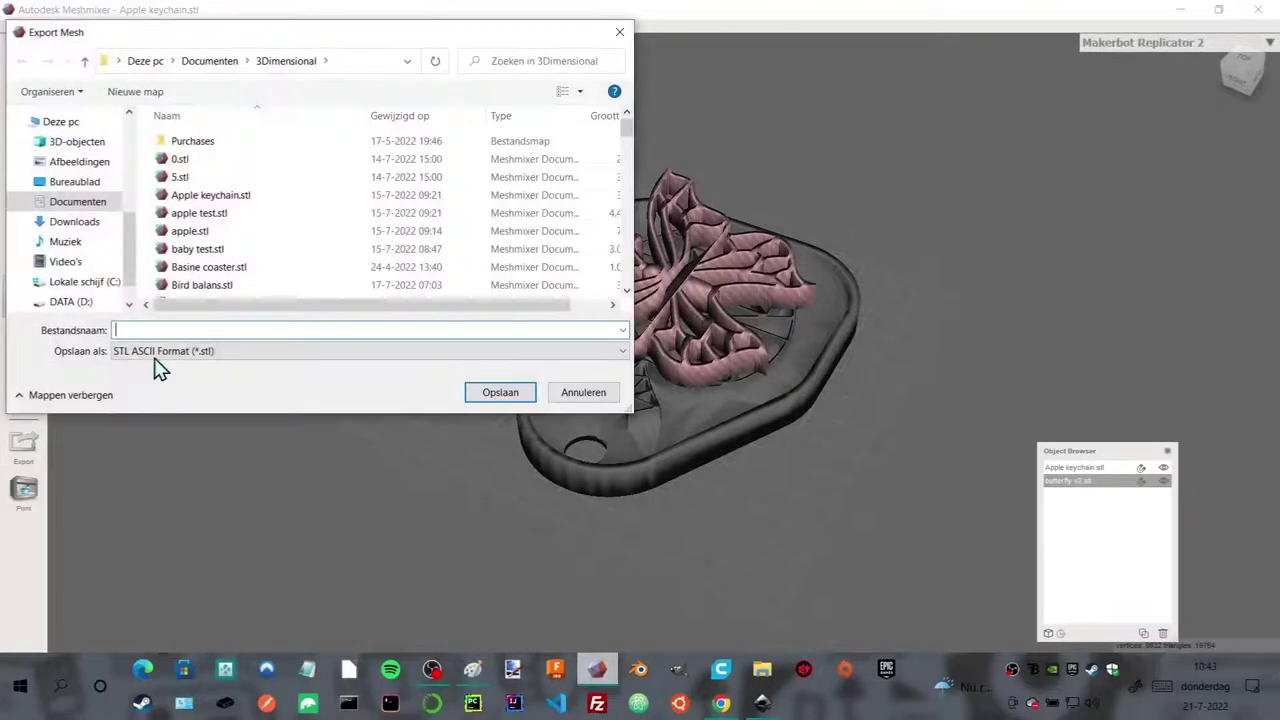
type("bu")
type("tterfly test")
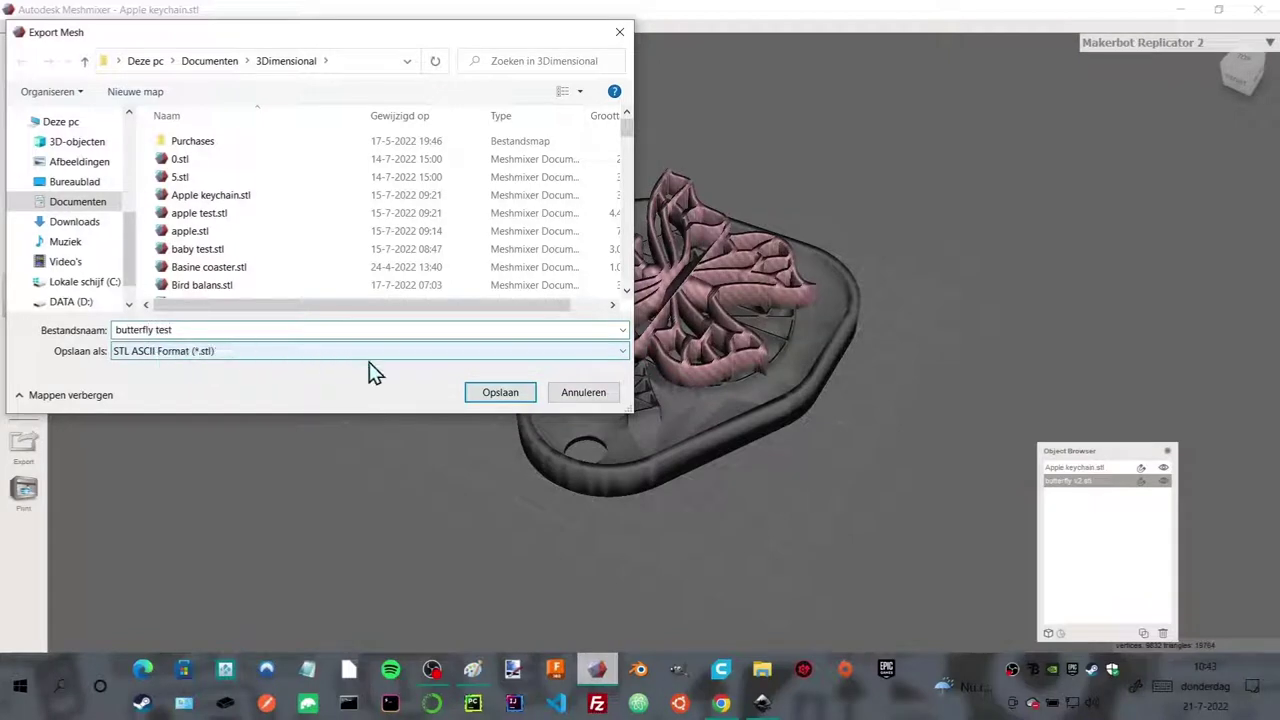
left_click(480, 394)
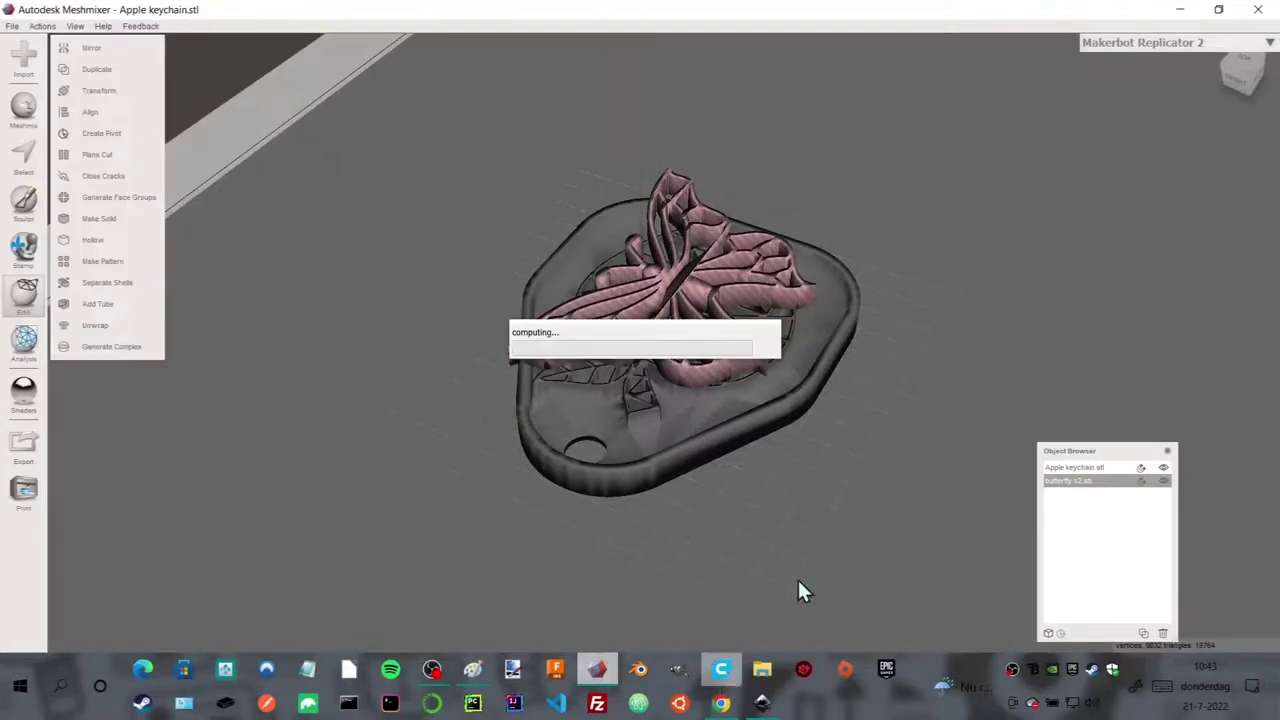
left_click(1180, 9)
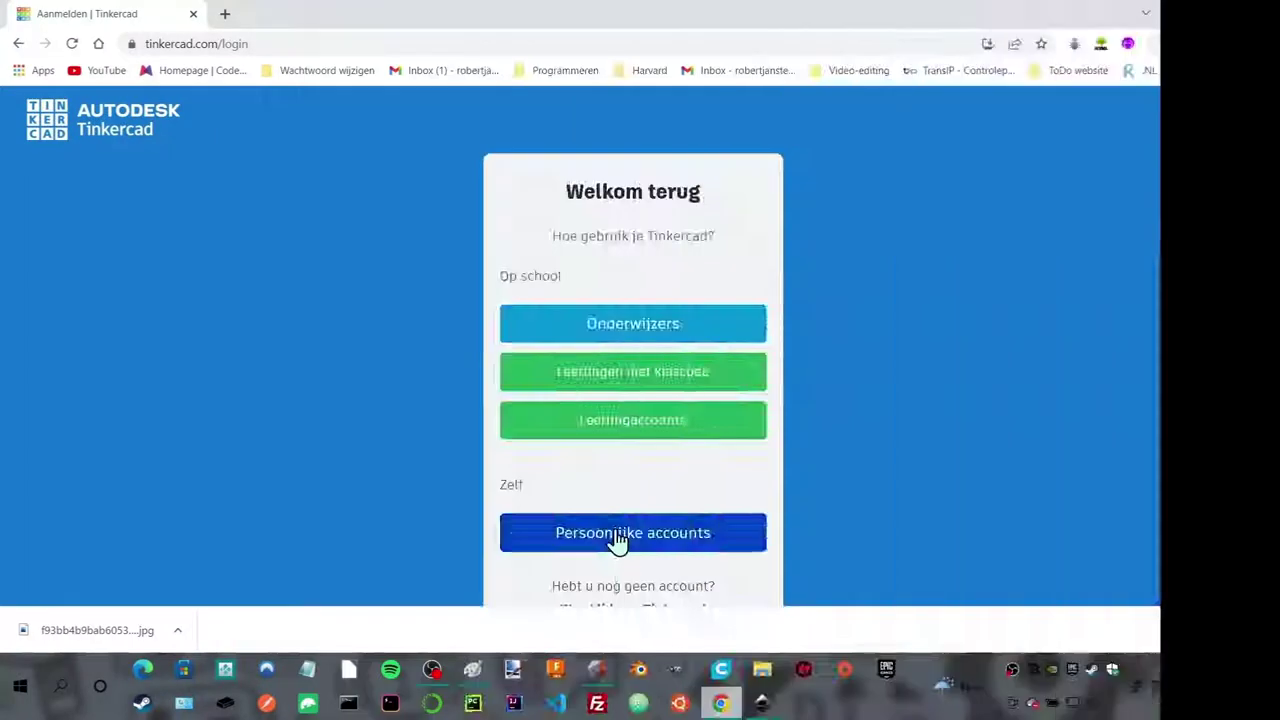
Sign in with the Google account, create the new design Frantic Albar-Wluff, and open Importeren.
left_click(614, 534)
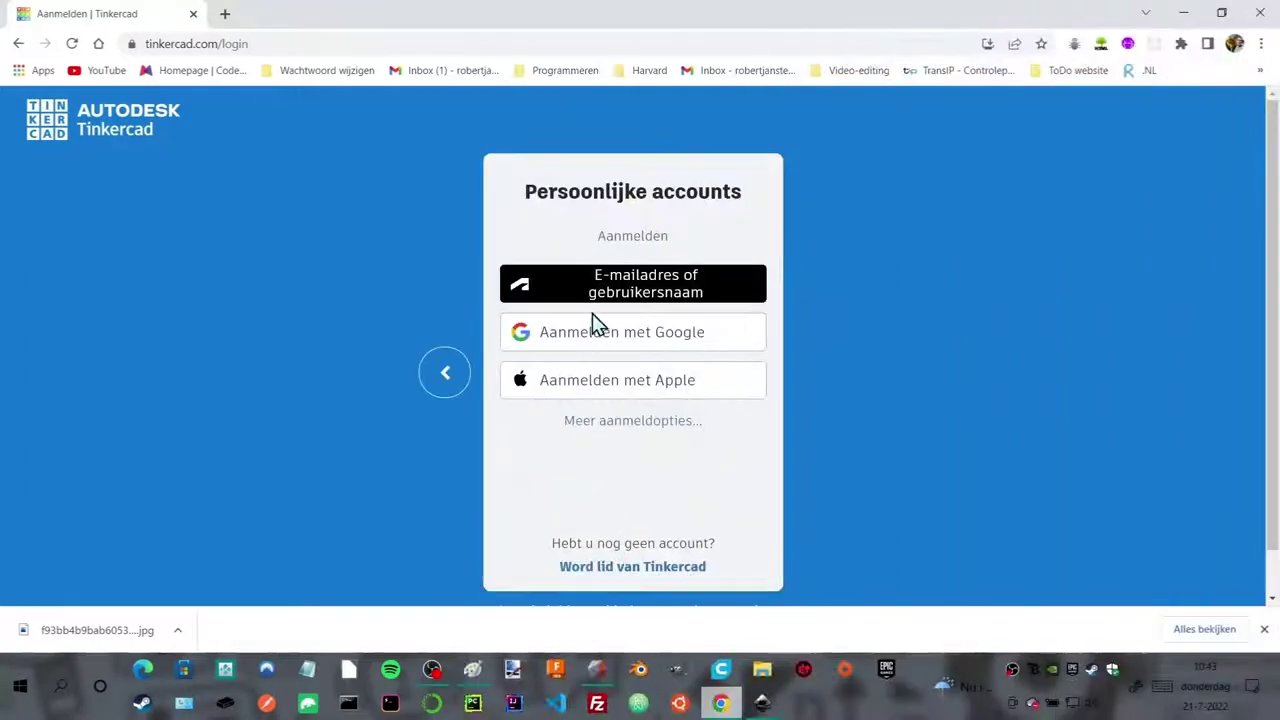
left_click(596, 338)
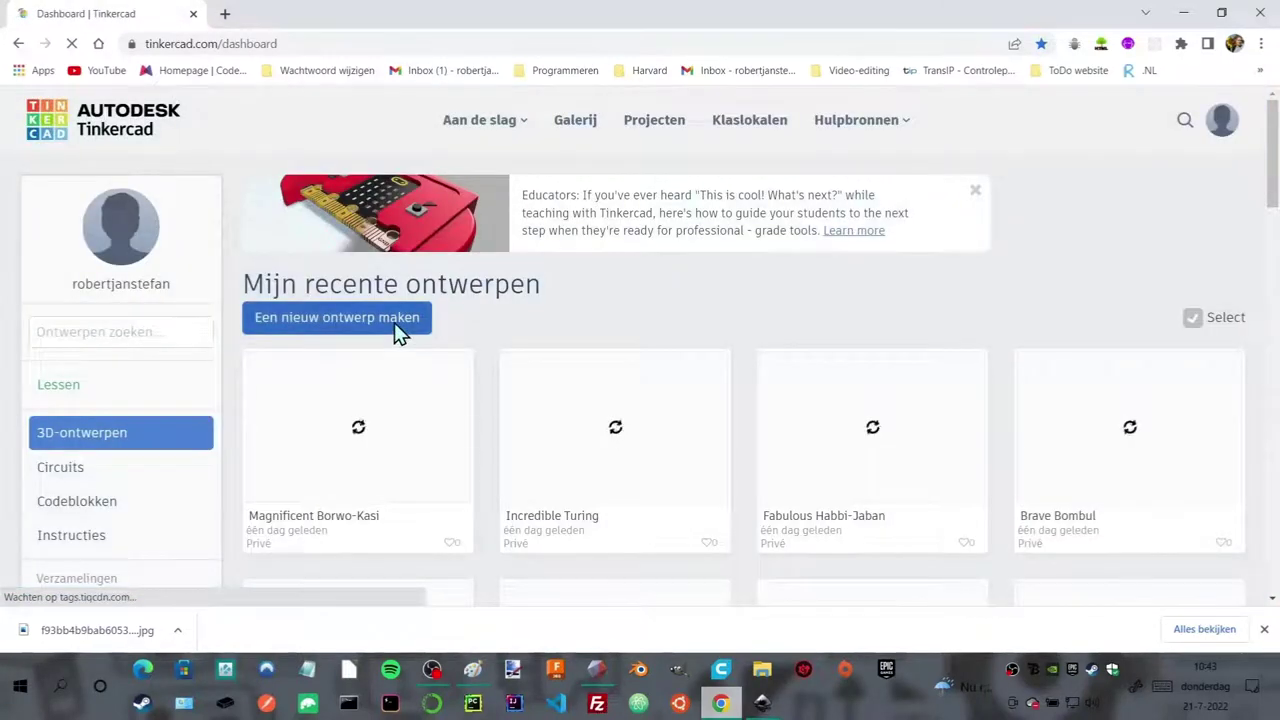
left_click(394, 322)
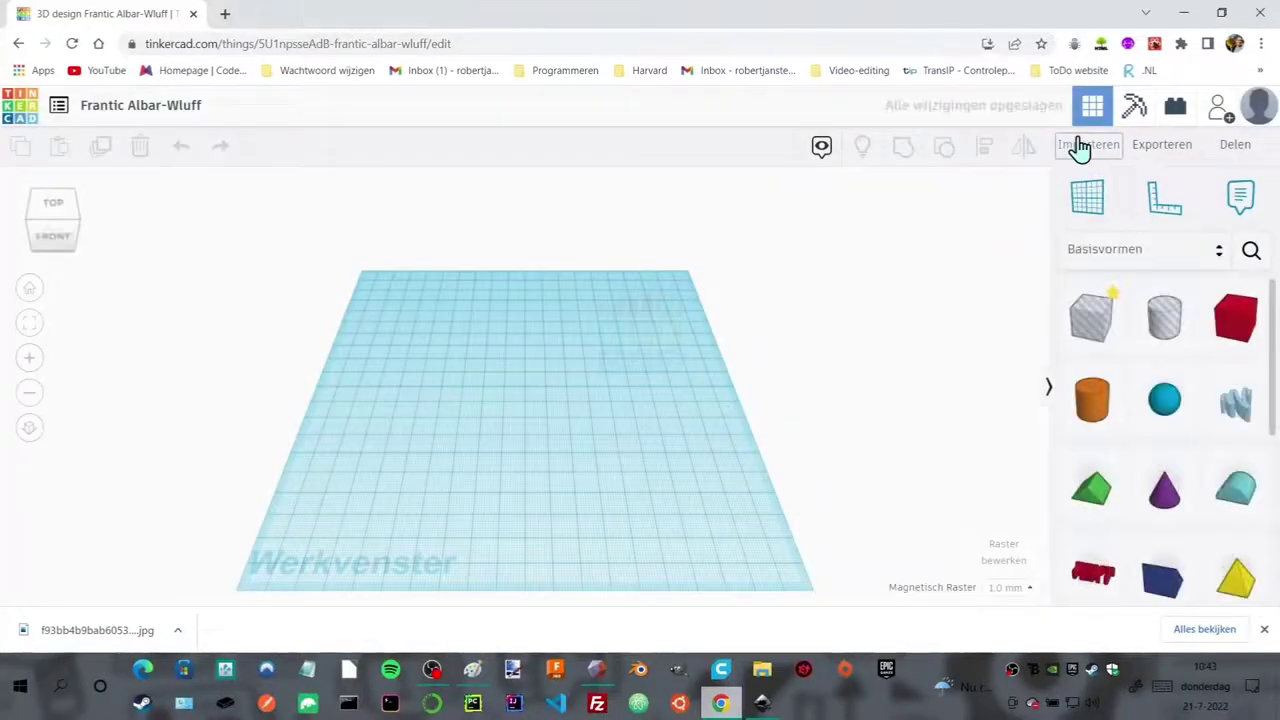
left_click(1076, 146)
Import butterfly test.stl from the 3Dimensional folder onto the workplane.
left_click(686, 348)
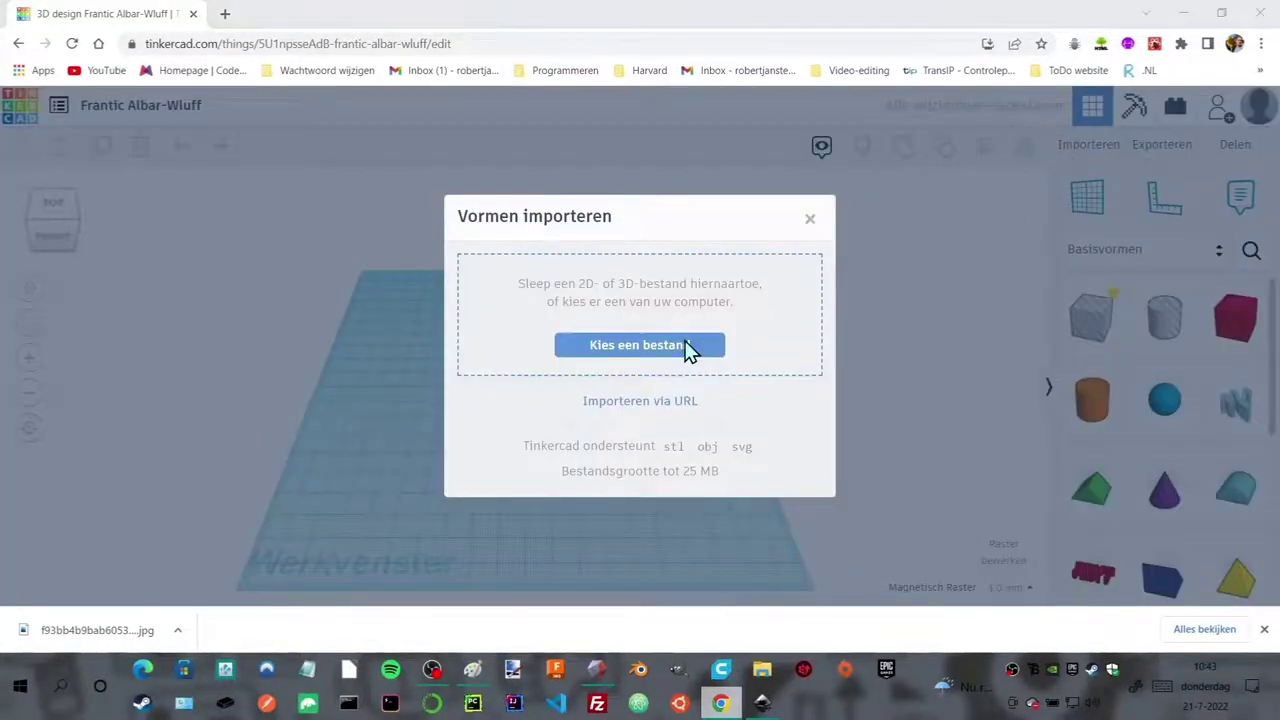
scroll(97, 242, "up", 2)
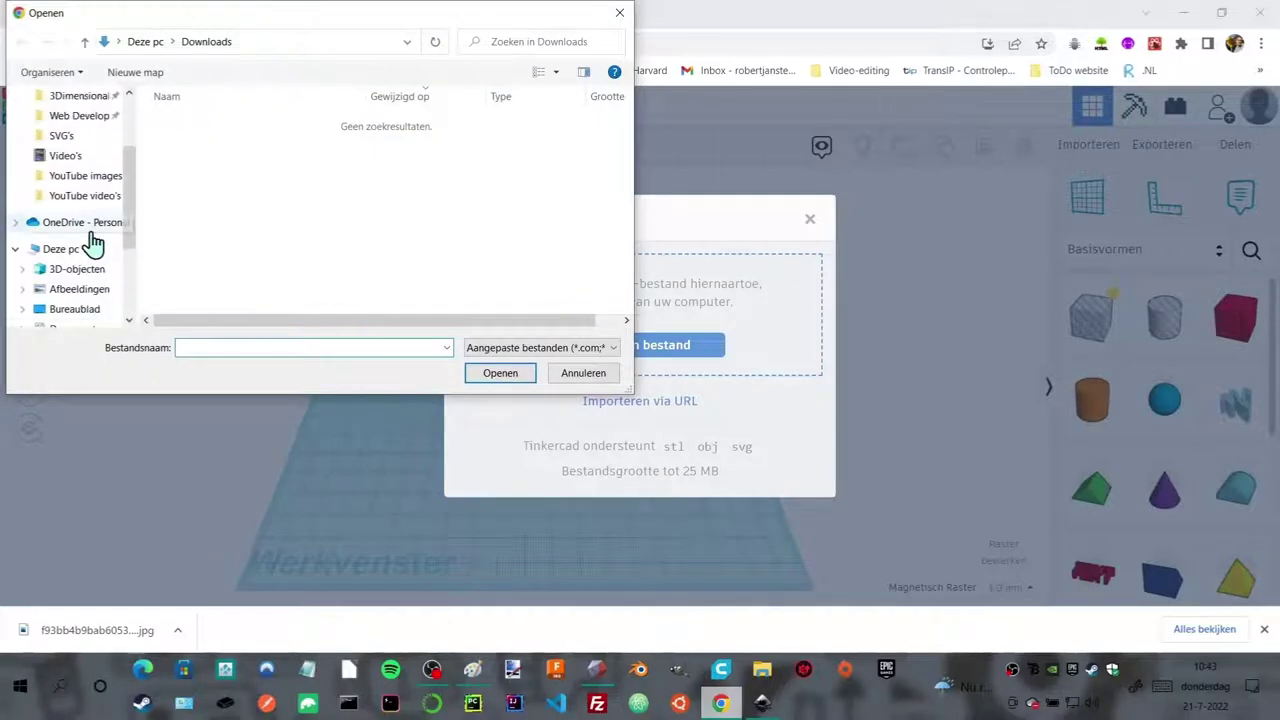
scroll(94, 243, "up", 2)
left_click(88, 213)
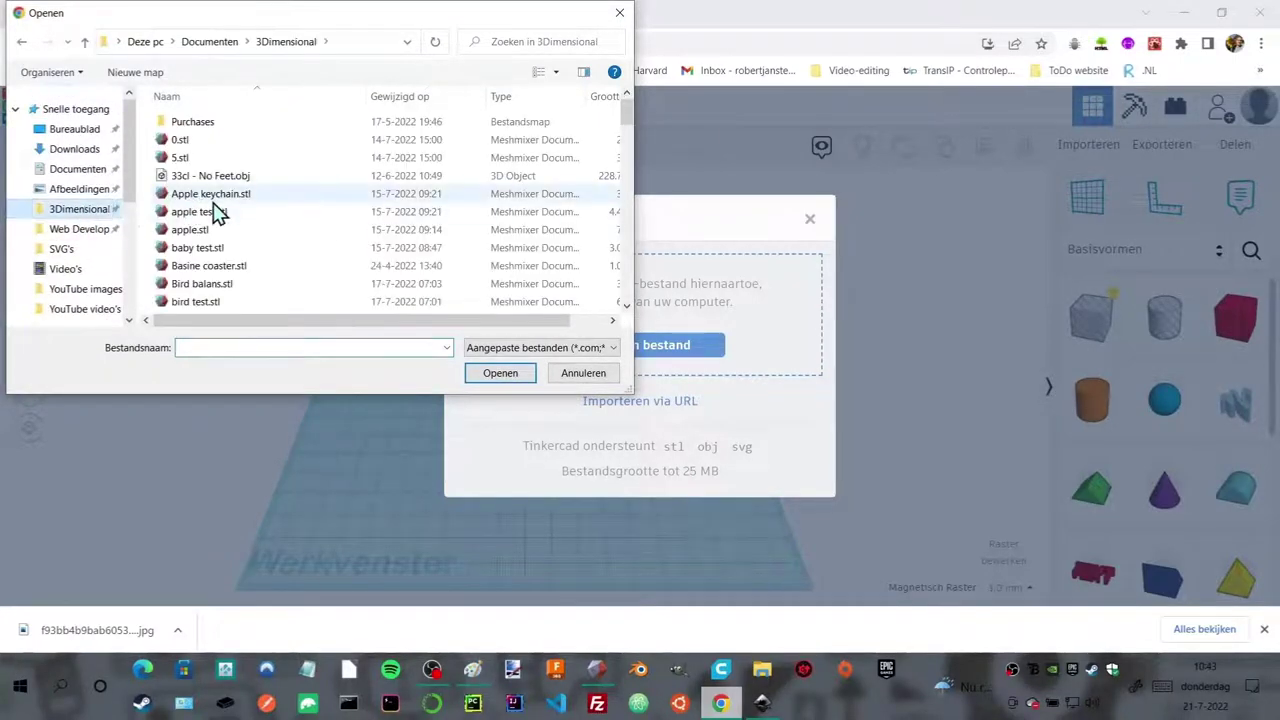
scroll(211, 215, "down", 1)
scroll(211, 220, "down", 1)
left_click(215, 232)
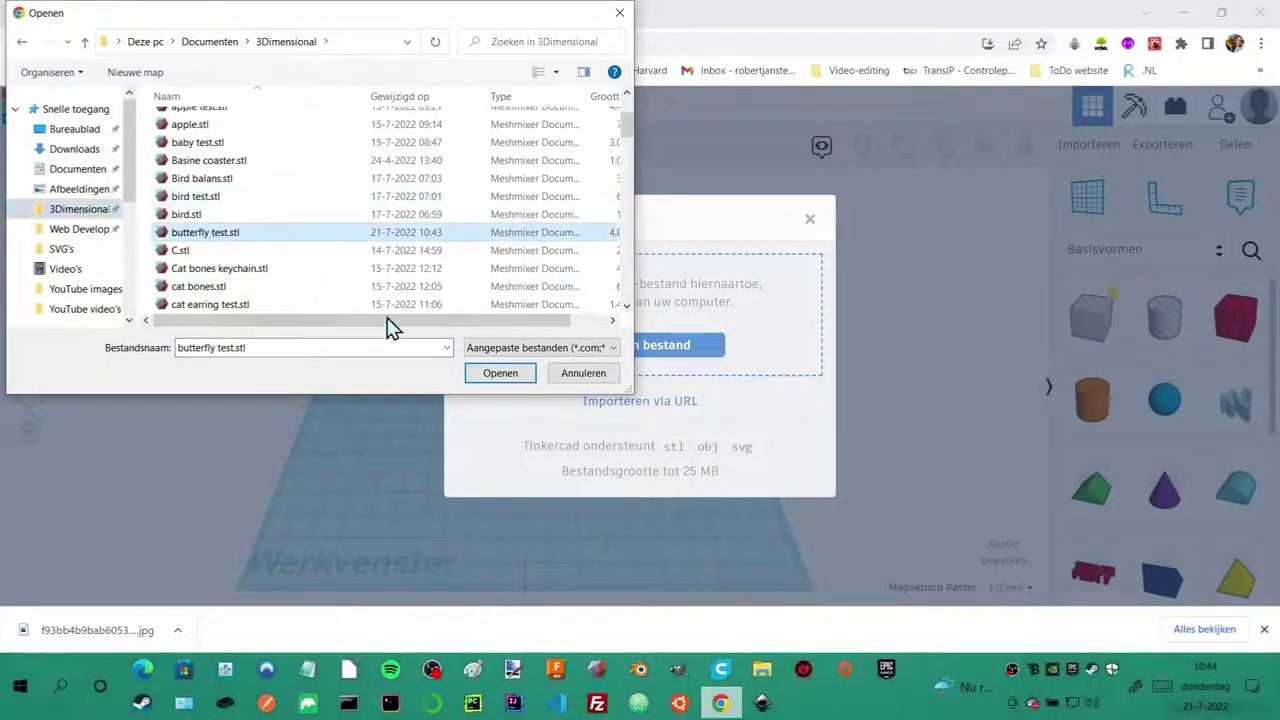
left_click(484, 374)
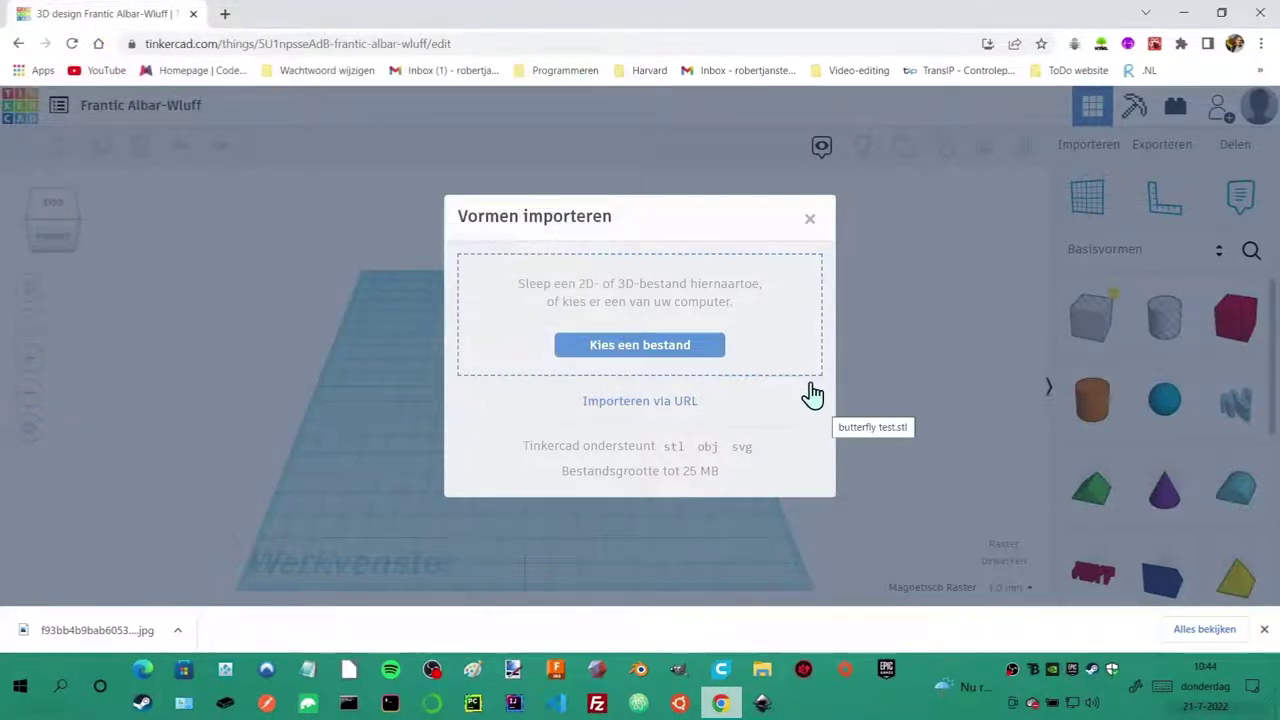
left_click(790, 552)
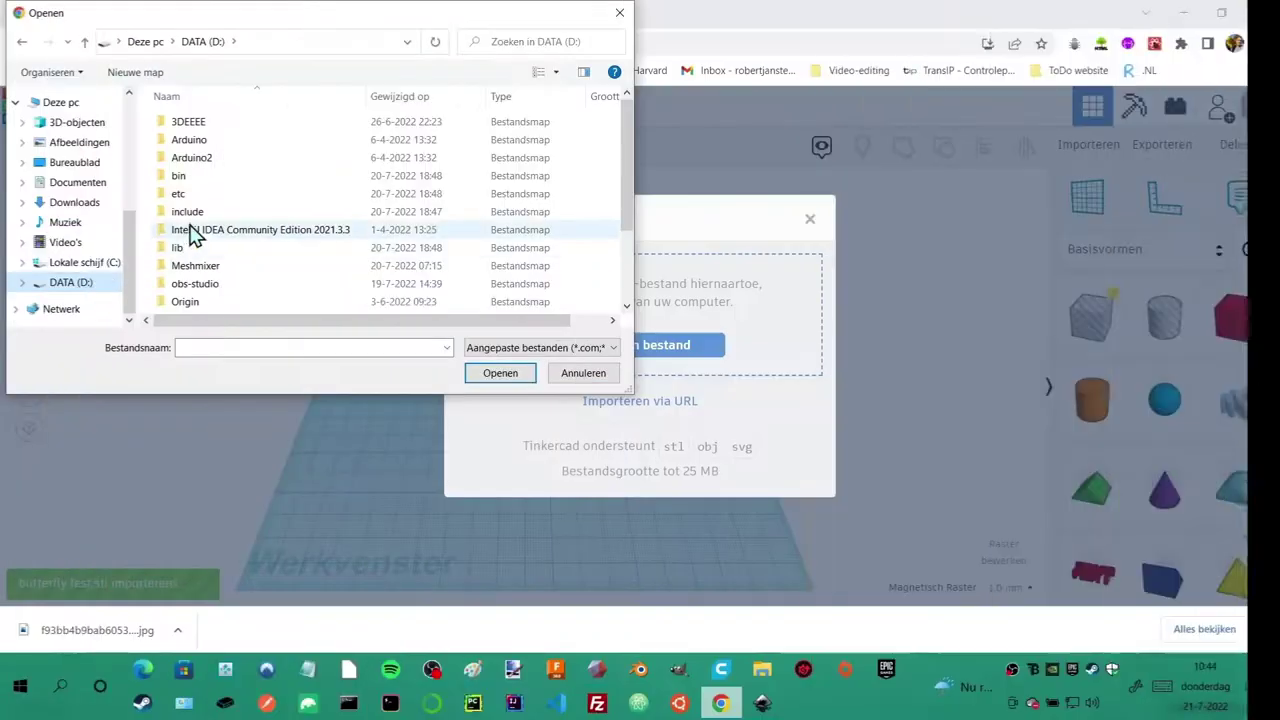
Import Ring .stl, found by searching the 3DEEEE folder for 'ring'.
scroll(191, 234, "down", 2)
scroll(191, 225, "up", 2)
double_click(196, 123)
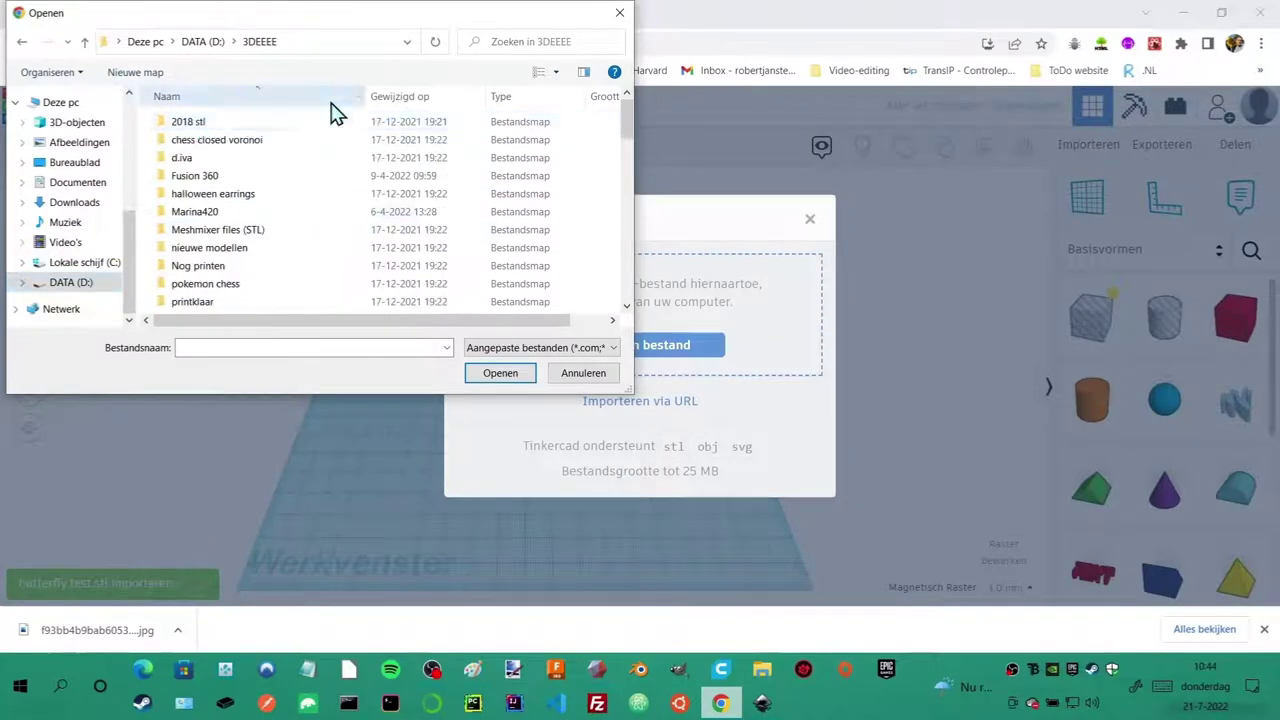
left_click(500, 42)
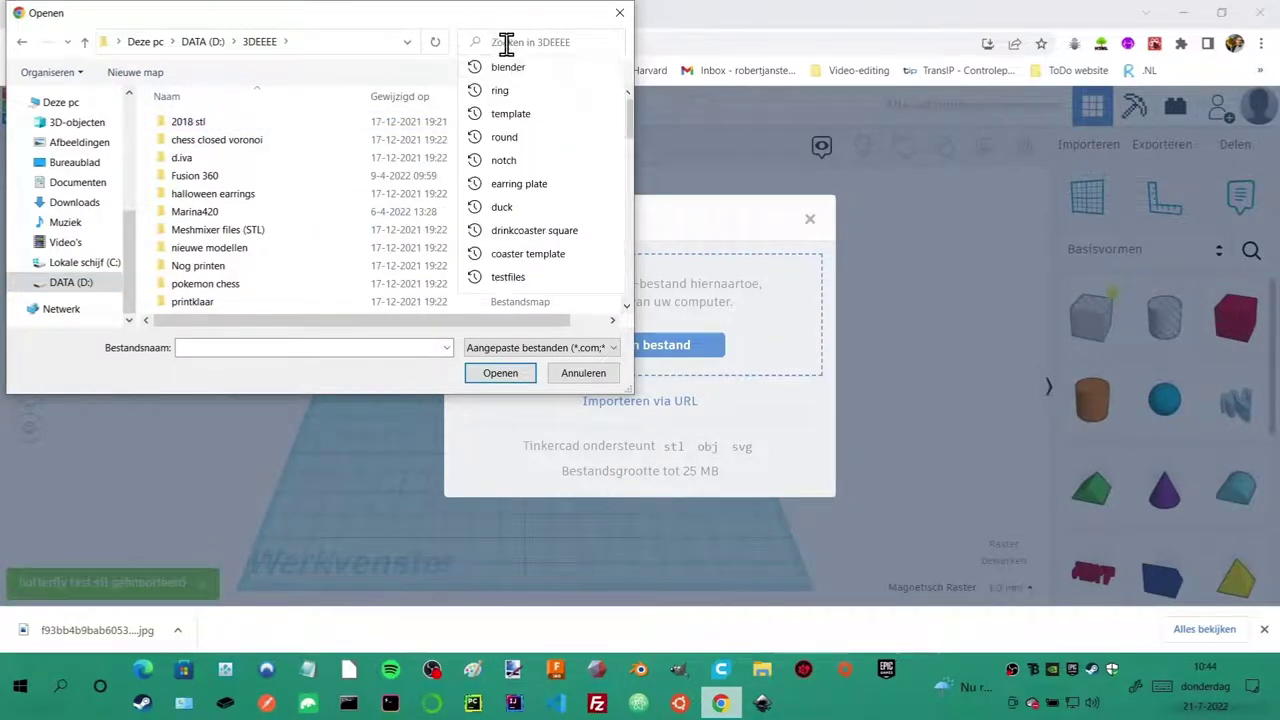
type("ring")
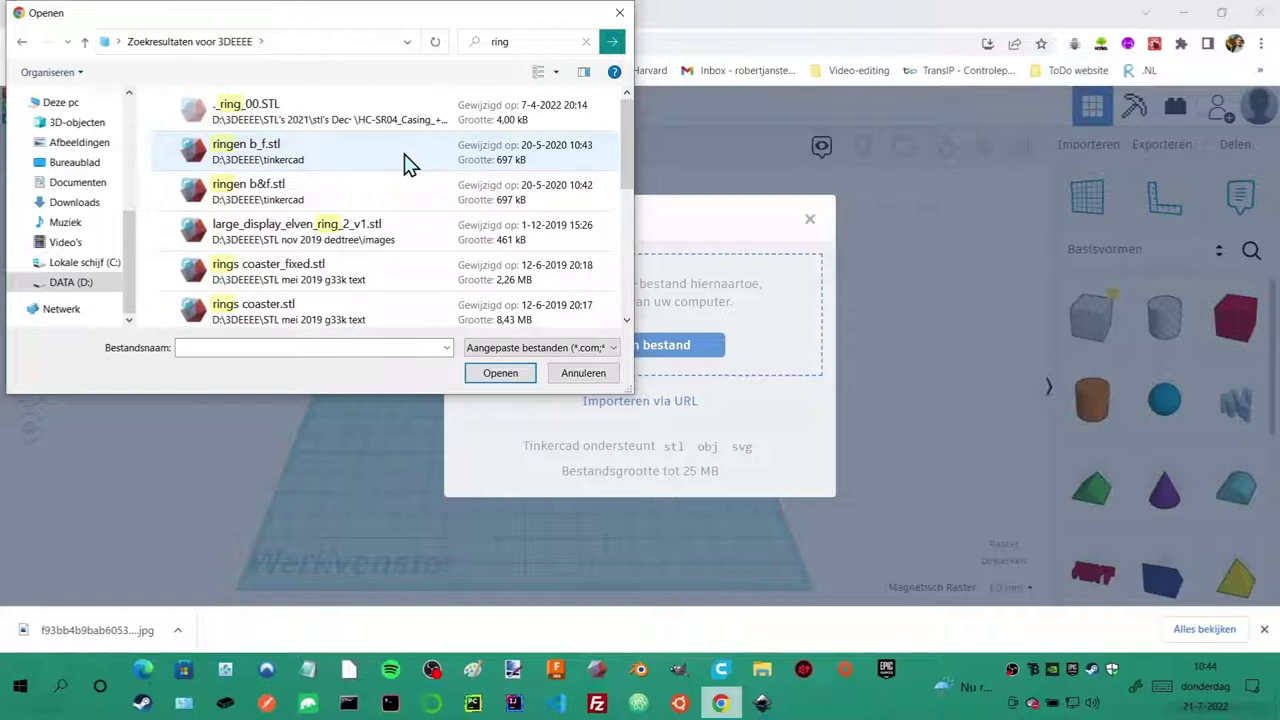
left_click(285, 112)
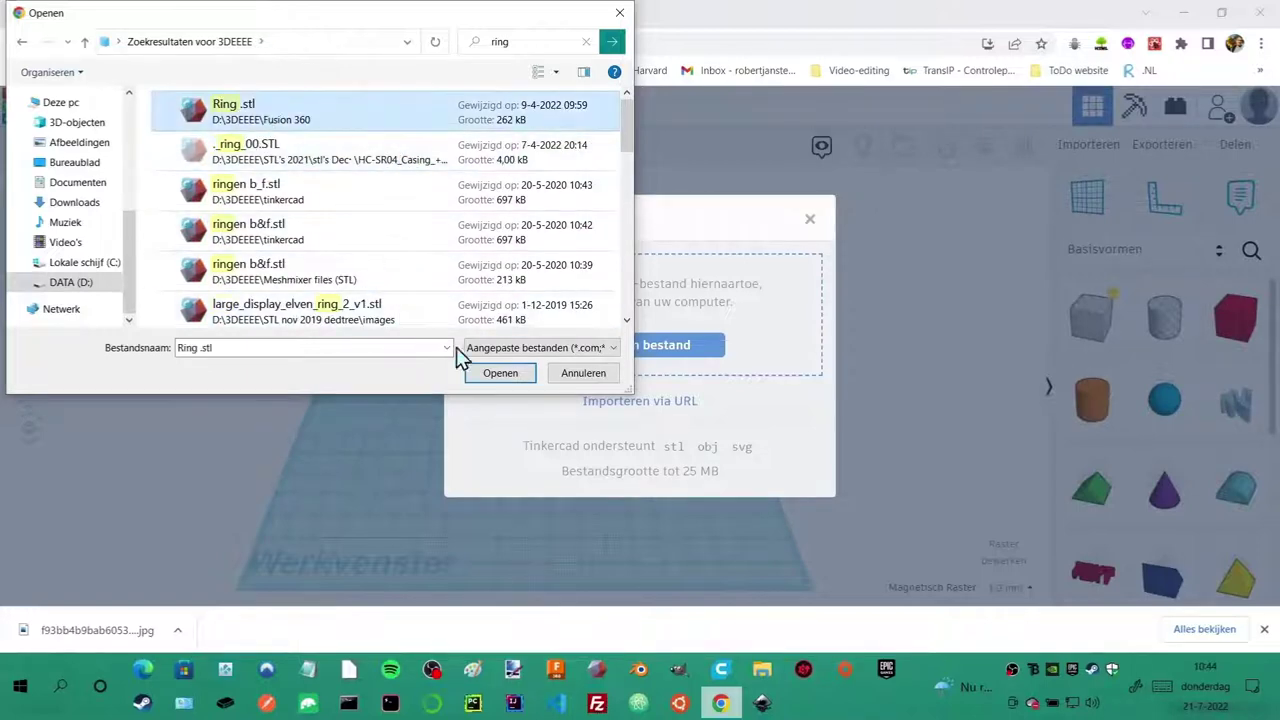
left_click(484, 369)
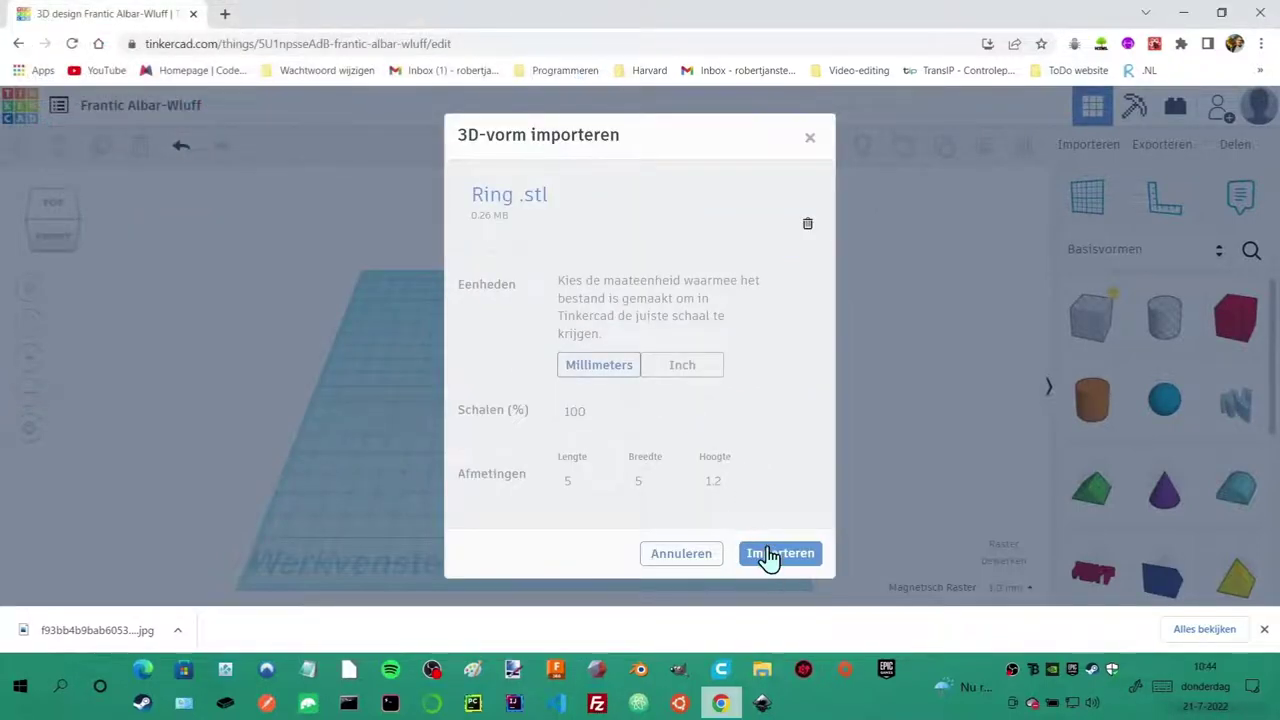
left_click(768, 556)
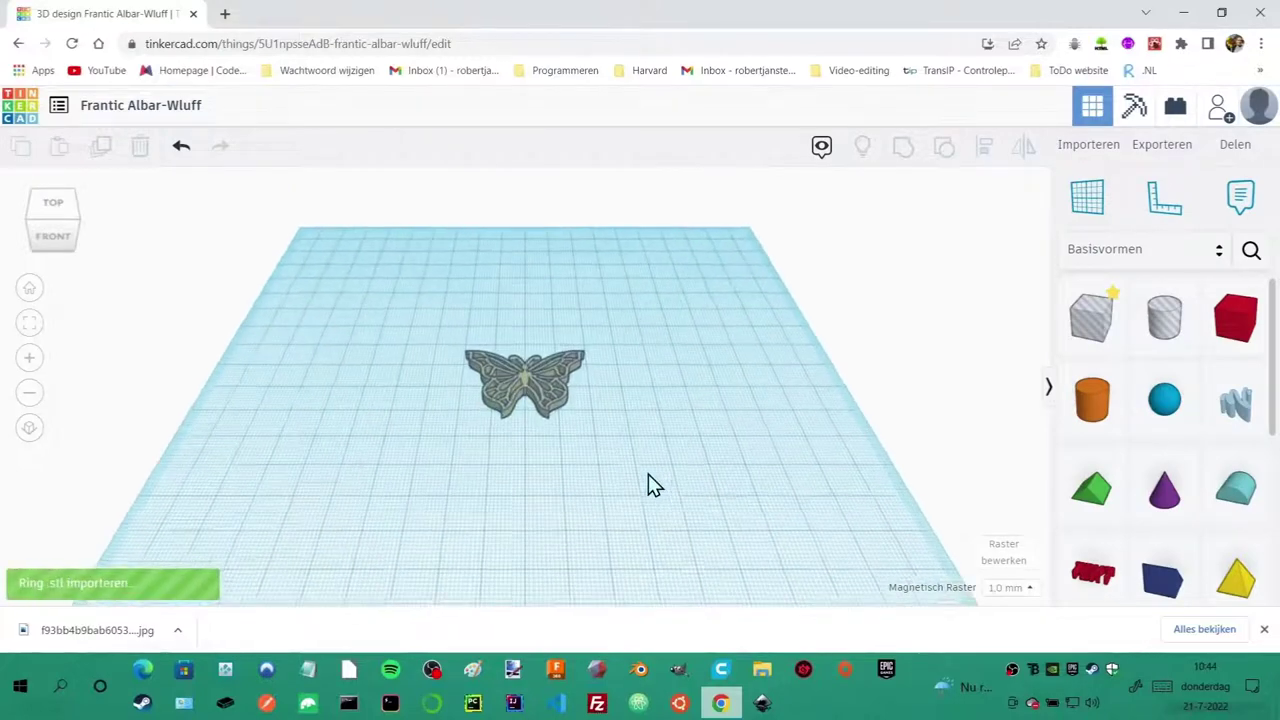
left_click(537, 388)
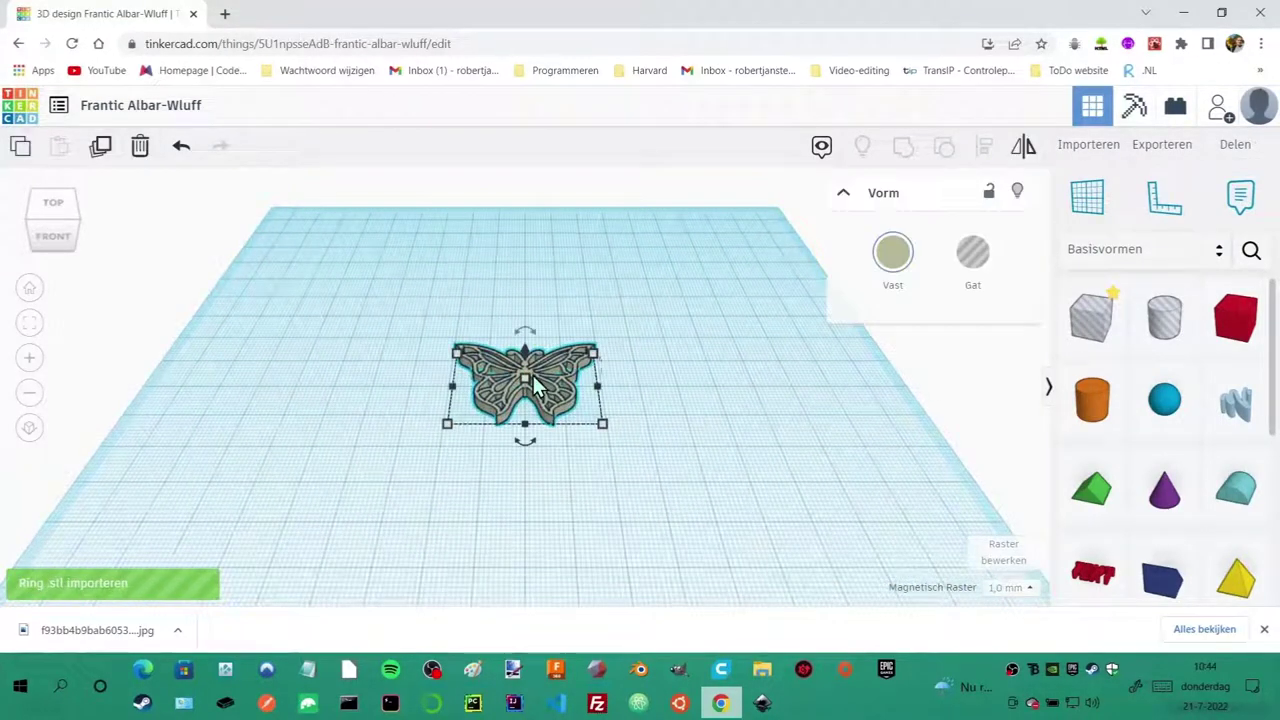
left_click(637, 380)
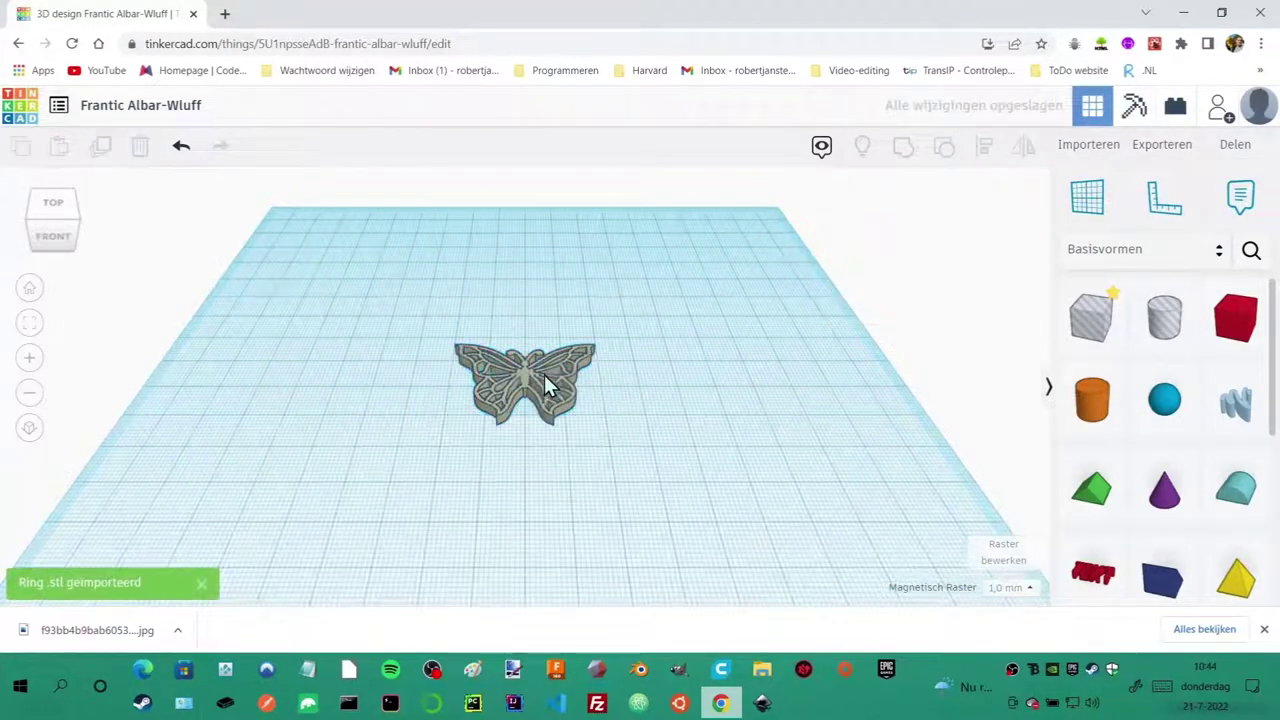
Move the butterfly lower on the workplane and set the pink ring's height to 3 mm.
left_click_drag(544, 384, 551, 449)
mouse_move(709, 428)
right_mouse_down()
mouse_move(325, 520)
mouse_move(560, 521)
right_mouse_up()
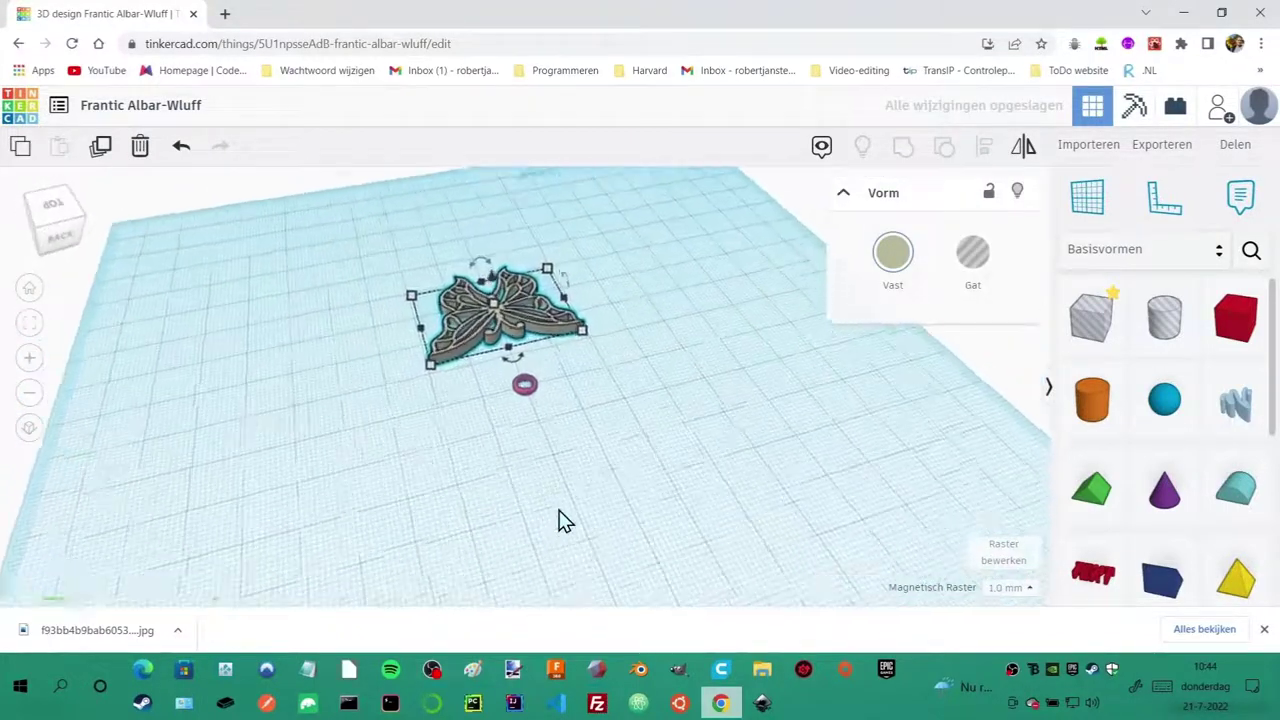
scroll(556, 518, "up", 2)
scroll(543, 423, "up", 2)
scroll(534, 406, "up", 1)
left_click(535, 402)
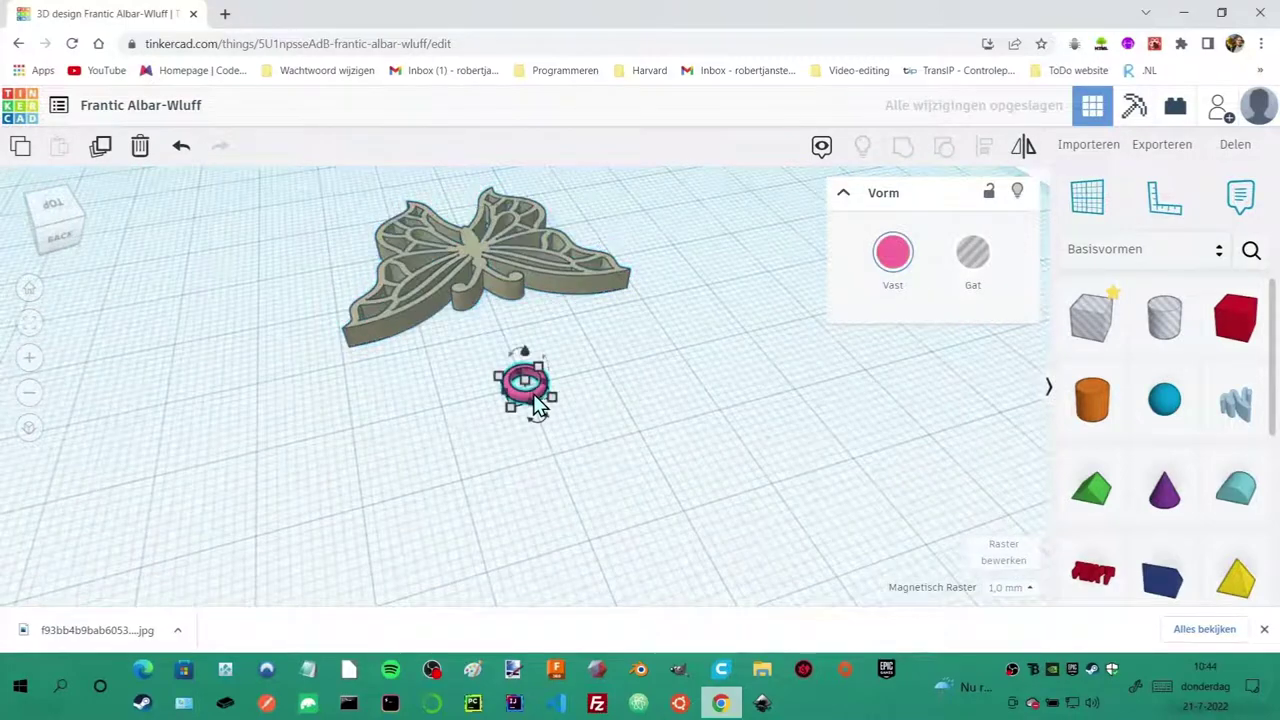
left_click_drag(535, 402, 603, 392)
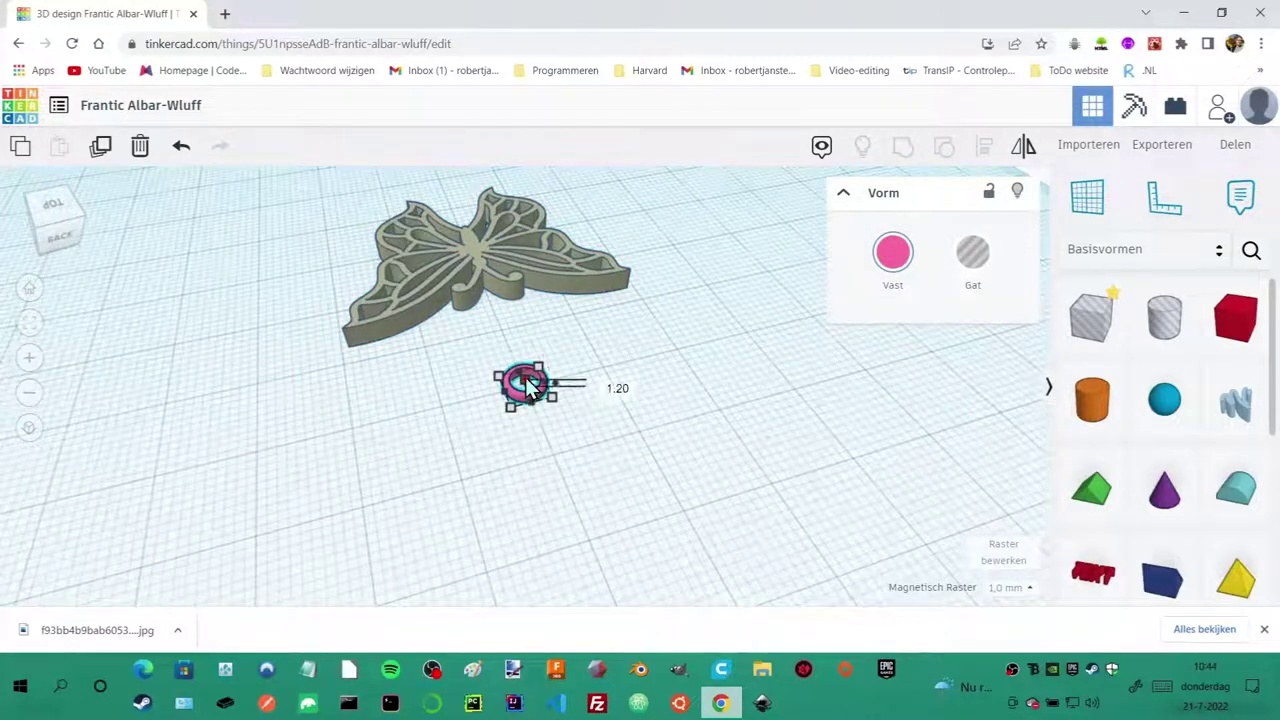
left_click(604, 382)
type("3")
key("Return")
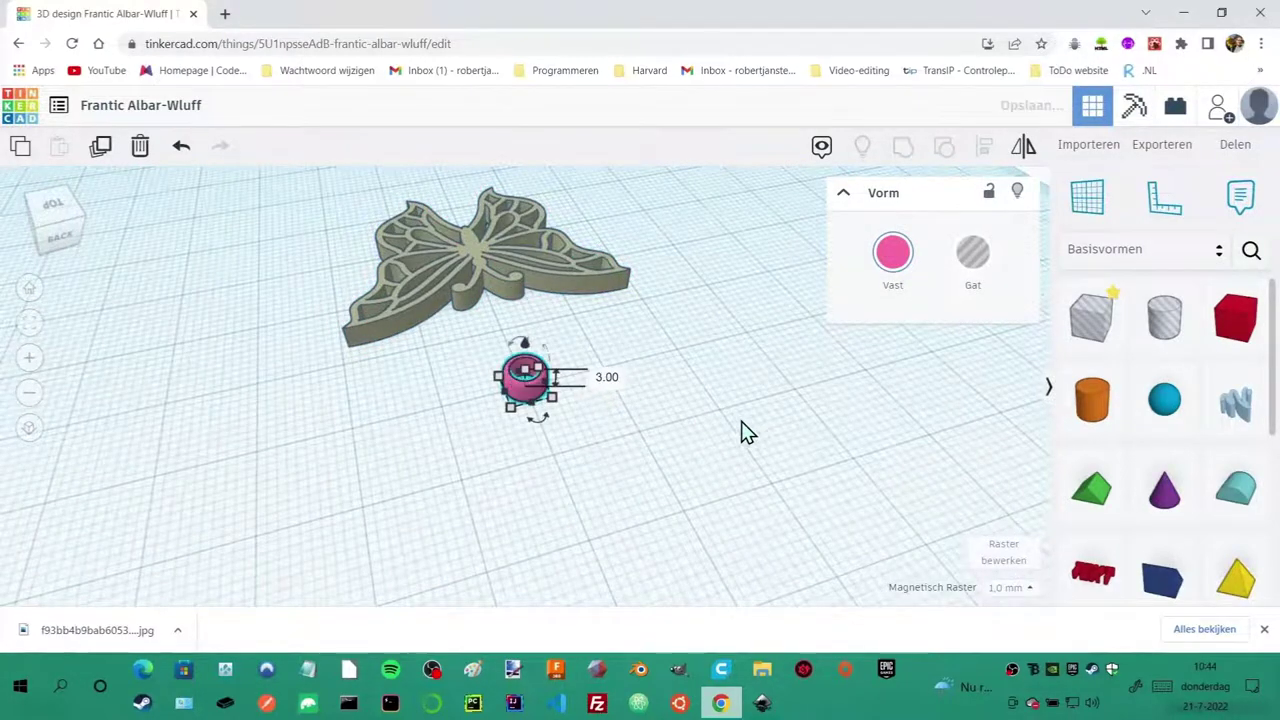
right_click_drag(700, 450, 590, 430)
left_click(590, 421)
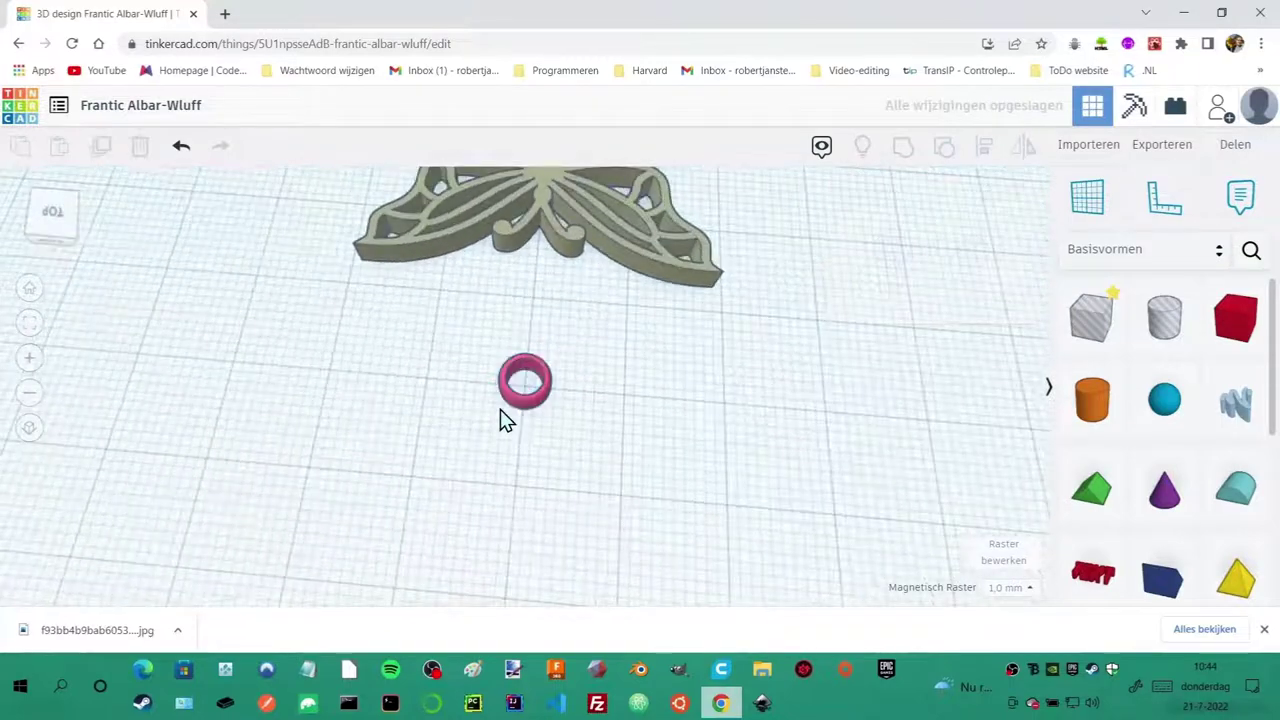
left_click(524, 380)
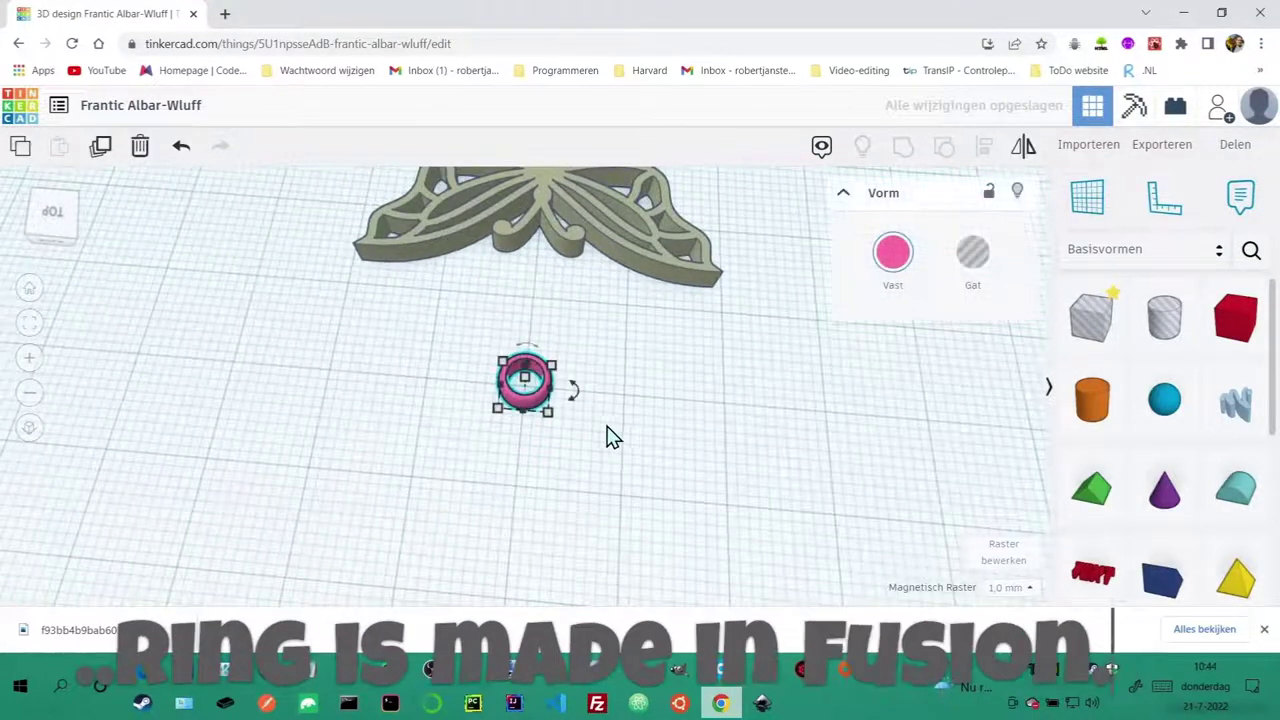
left_click(567, 440)
Drag the pink ring onto the butterfly's lower edge.
left_click_drag(516, 398, 529, 251)
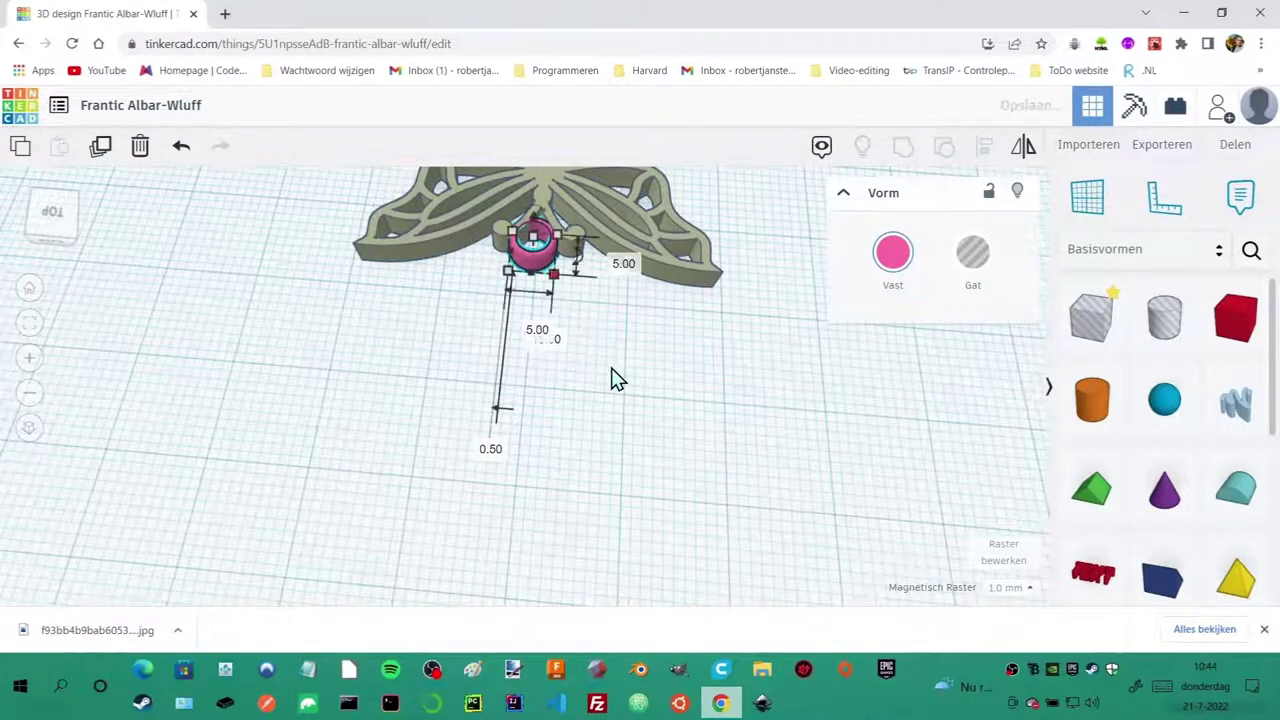
scroll(611, 386, "up", 2)
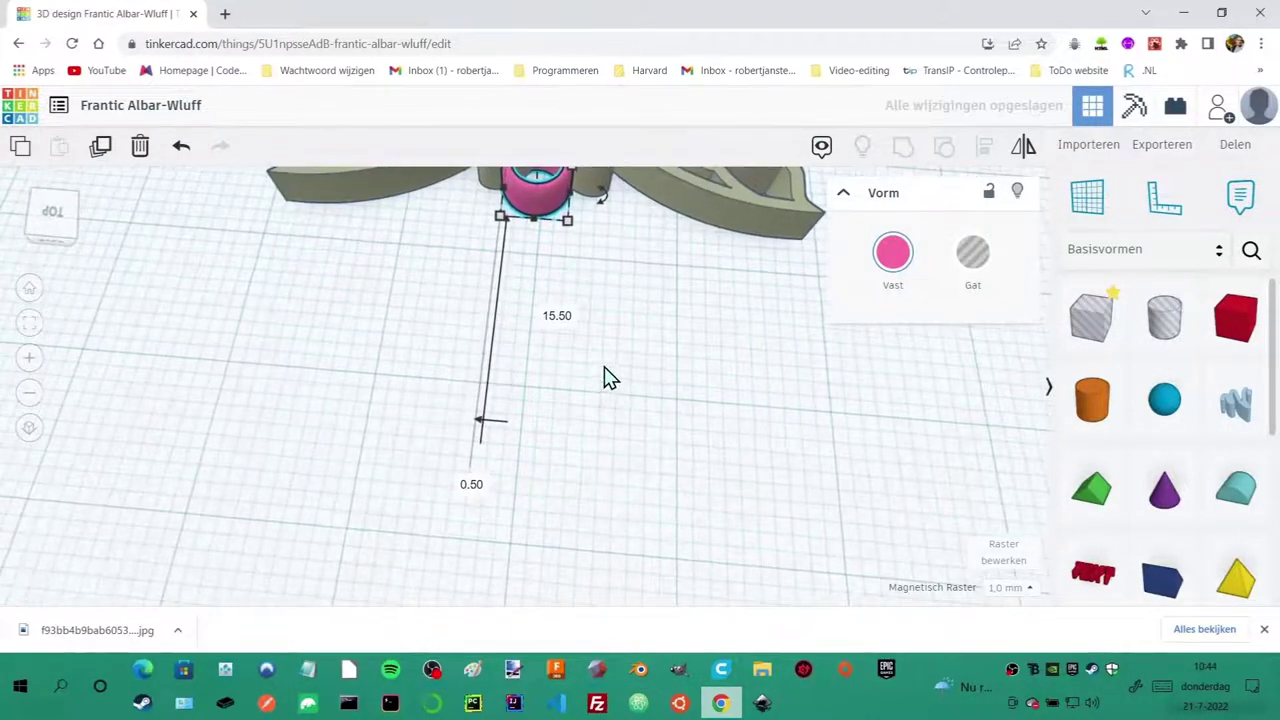
middle_click_drag(608, 378, 611, 614)
scroll(606, 534, "up", 2)
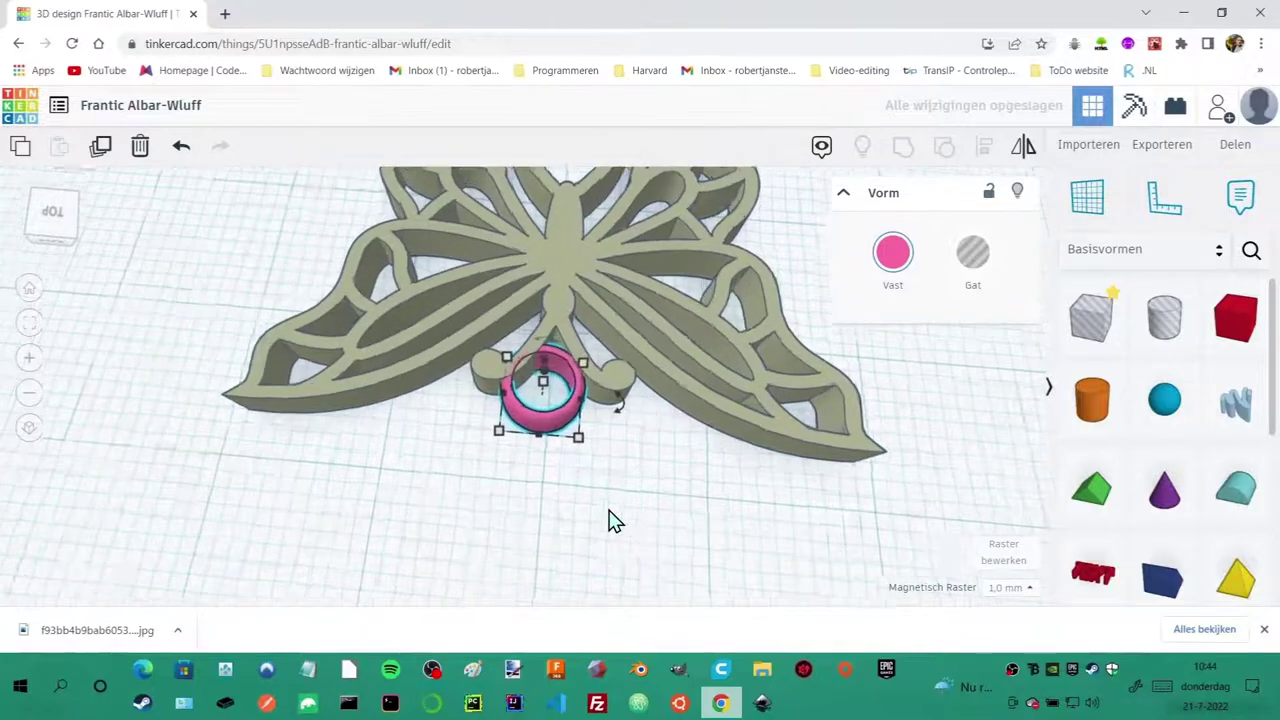
scroll(614, 520, "up", 3)
left_click(580, 553)
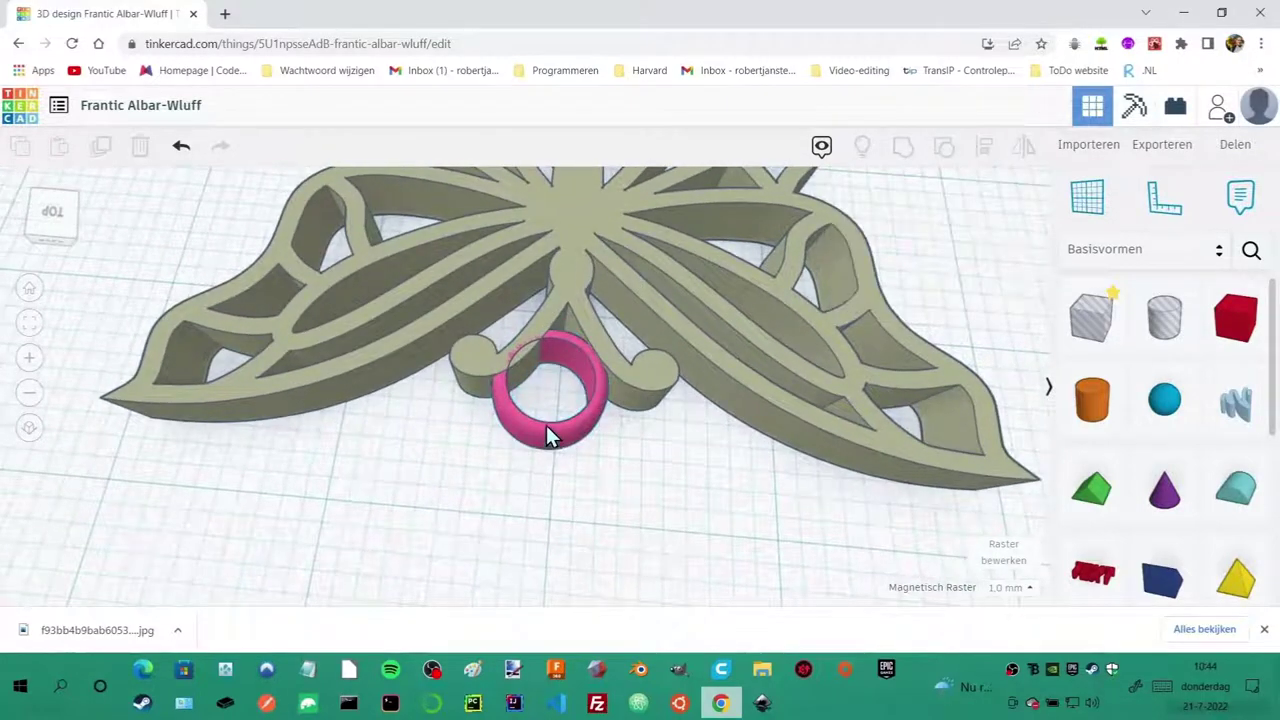
Offset the ring -0.5 mm sideways to centre it between the two lower curls.
left_click_drag(546, 427, 562, 431)
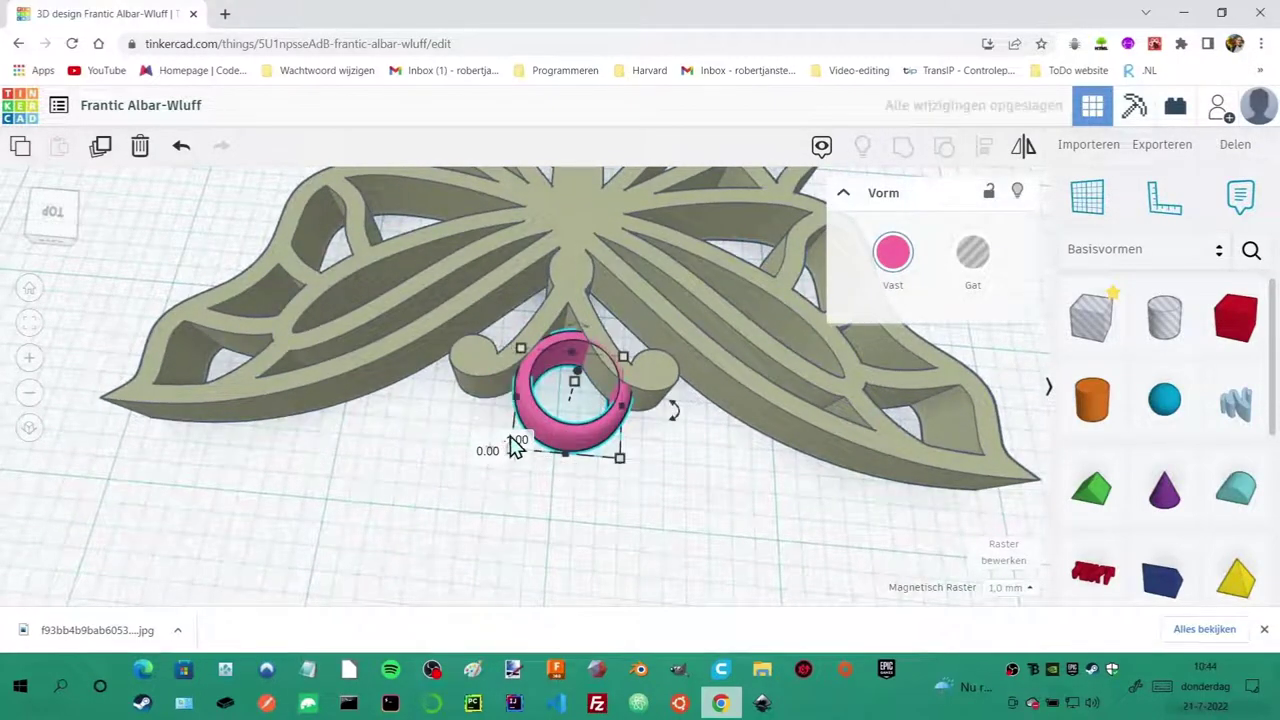
left_click(513, 440)
type("-0.5")
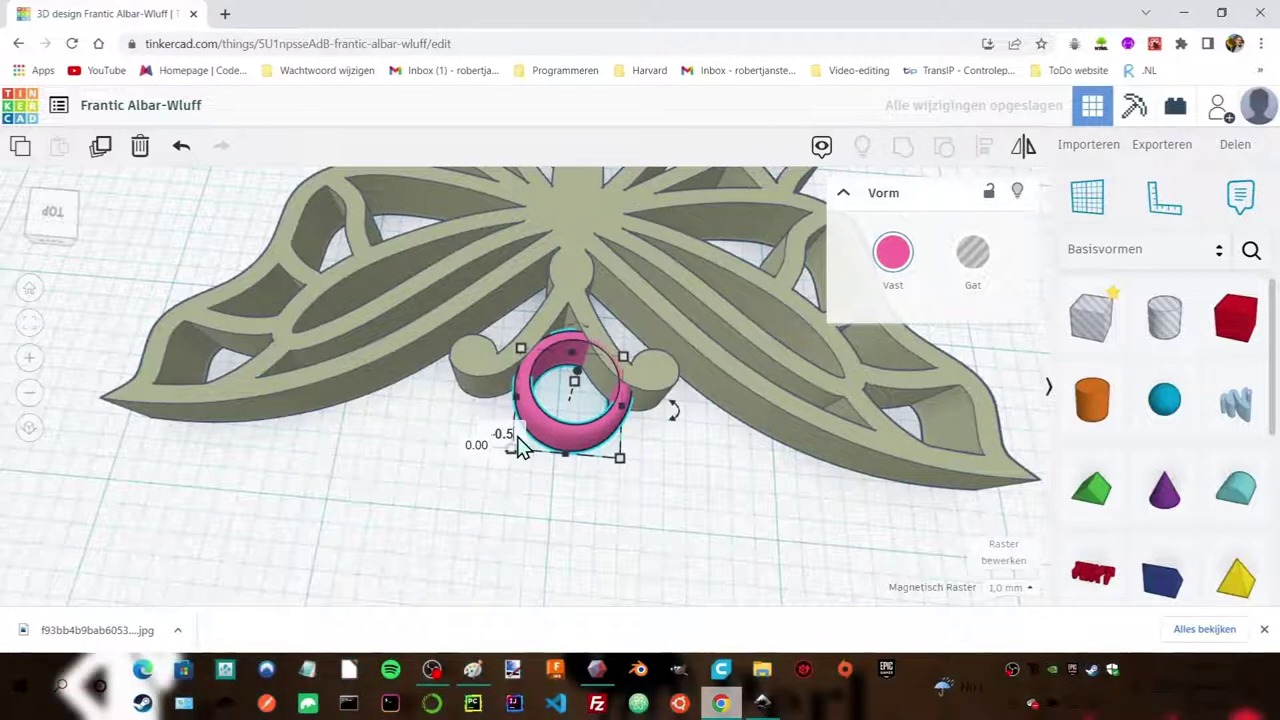
key("Return")
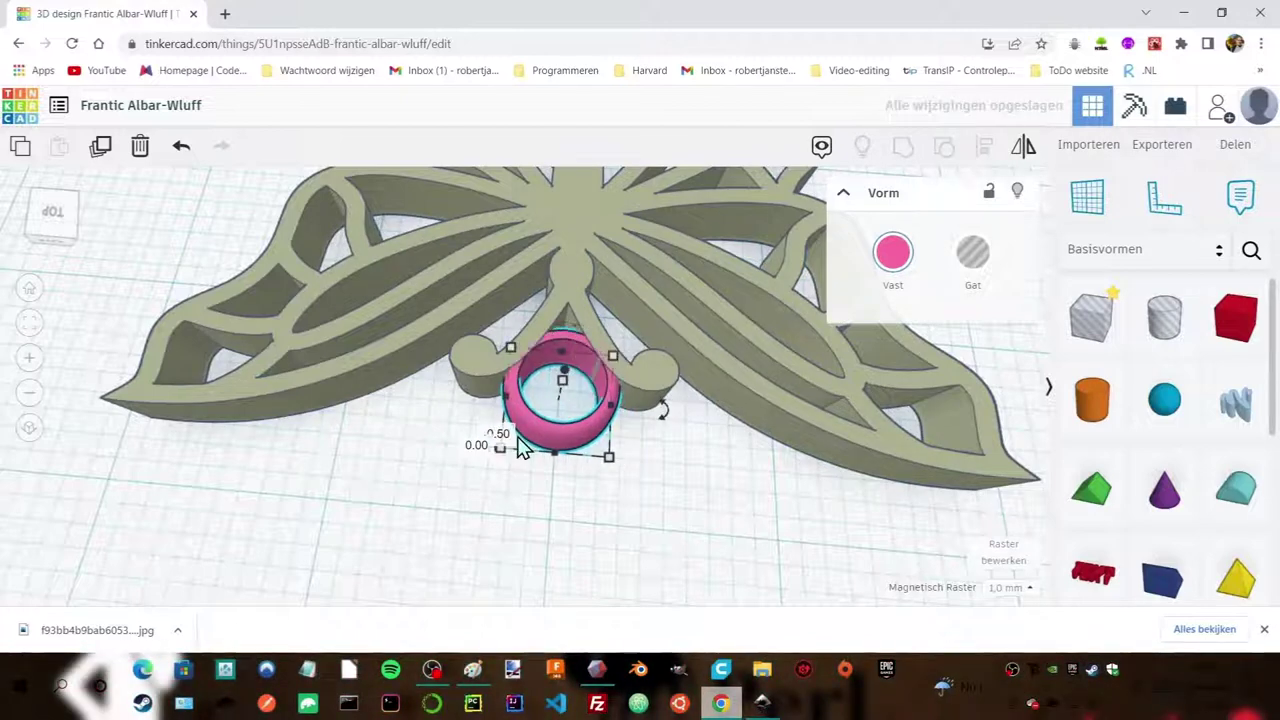
left_click(617, 512)
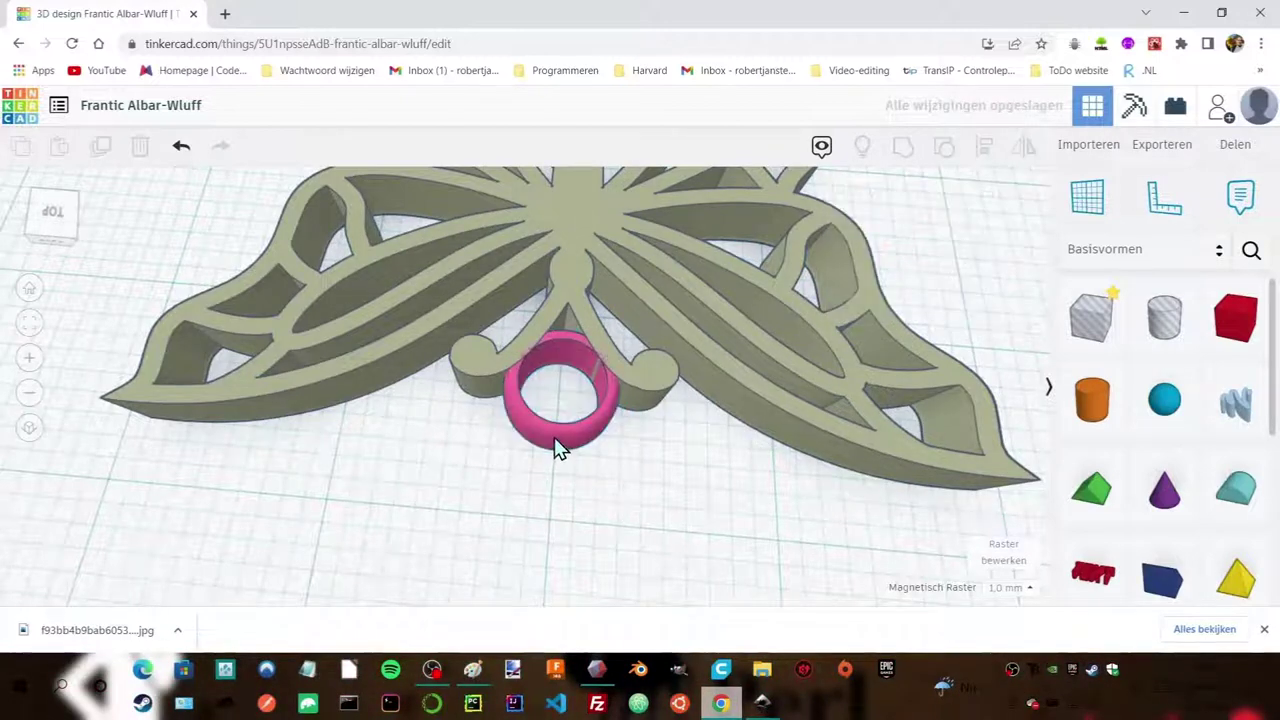
scroll(612, 457, "down", 3)
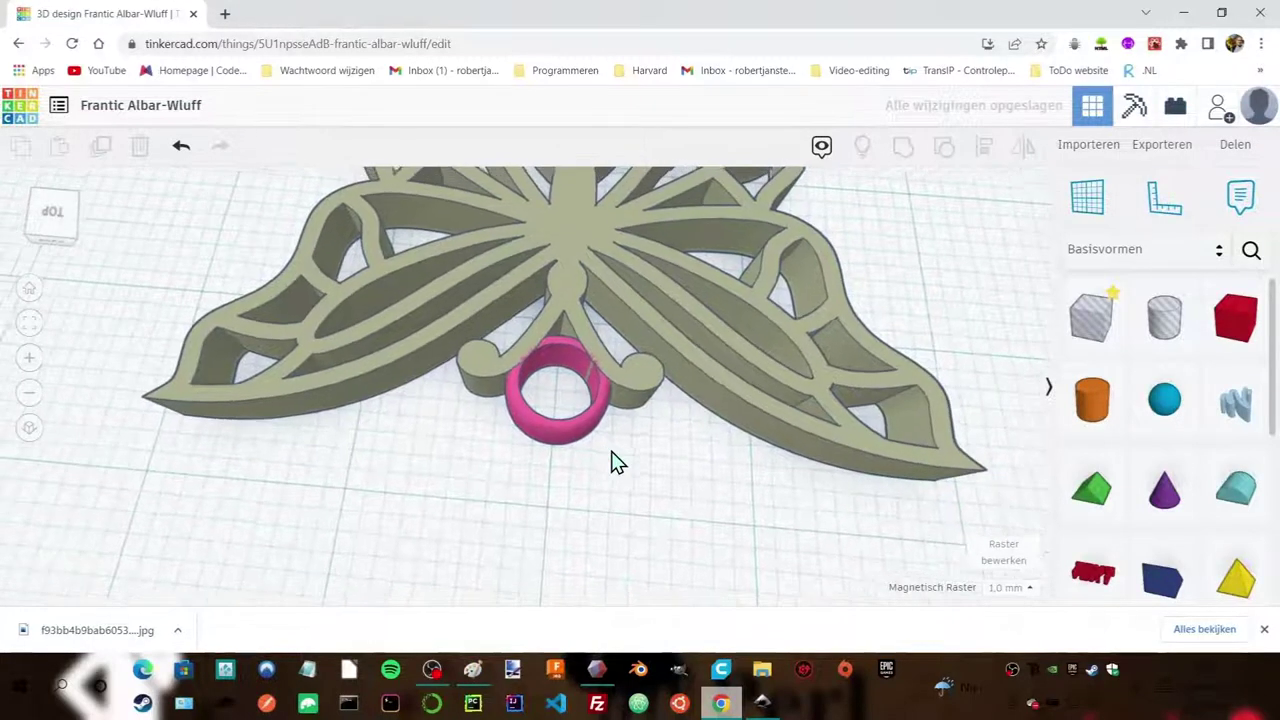
scroll(610, 457, "down", 3)
scroll(590, 457, "down", 4)
Group the butterfly and pink ring into one object, check its size, and open Exporteren.
right_click_drag(535, 490, 442, 256)
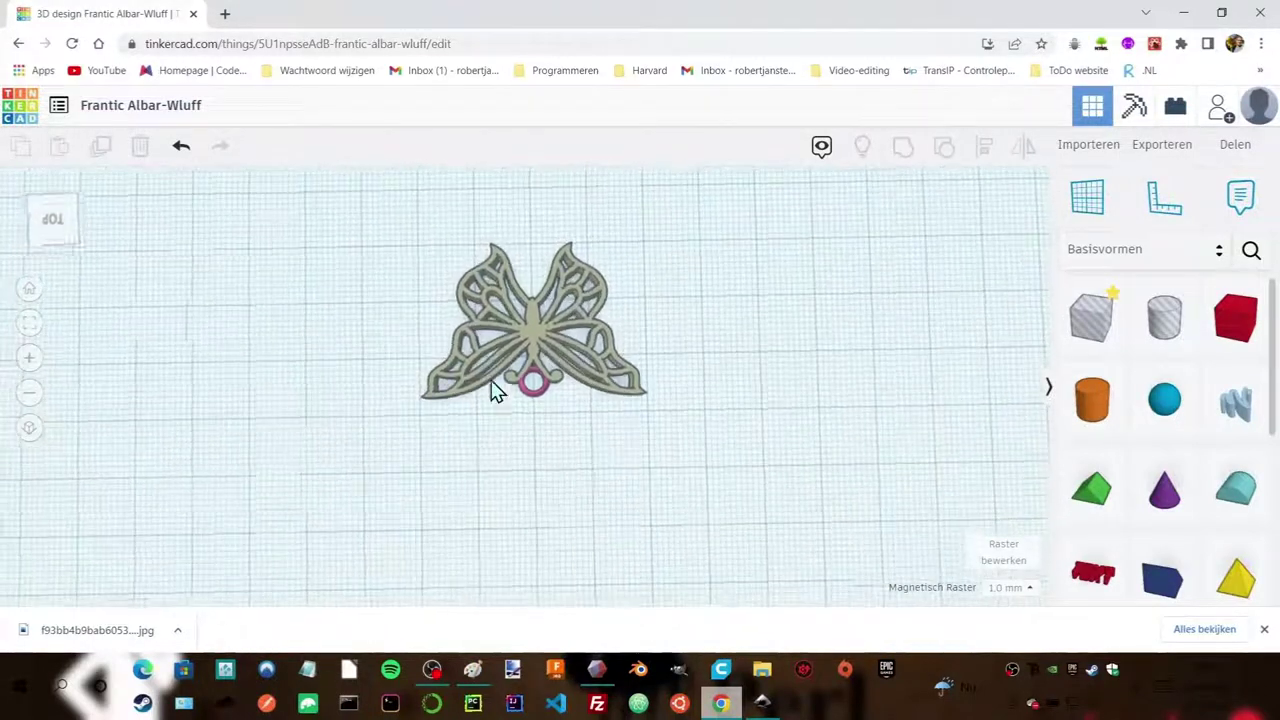
mouse_move(387, 208)
left_mouse_down()
mouse_move(720, 472)
mouse_move(733, 445)
left_mouse_up()
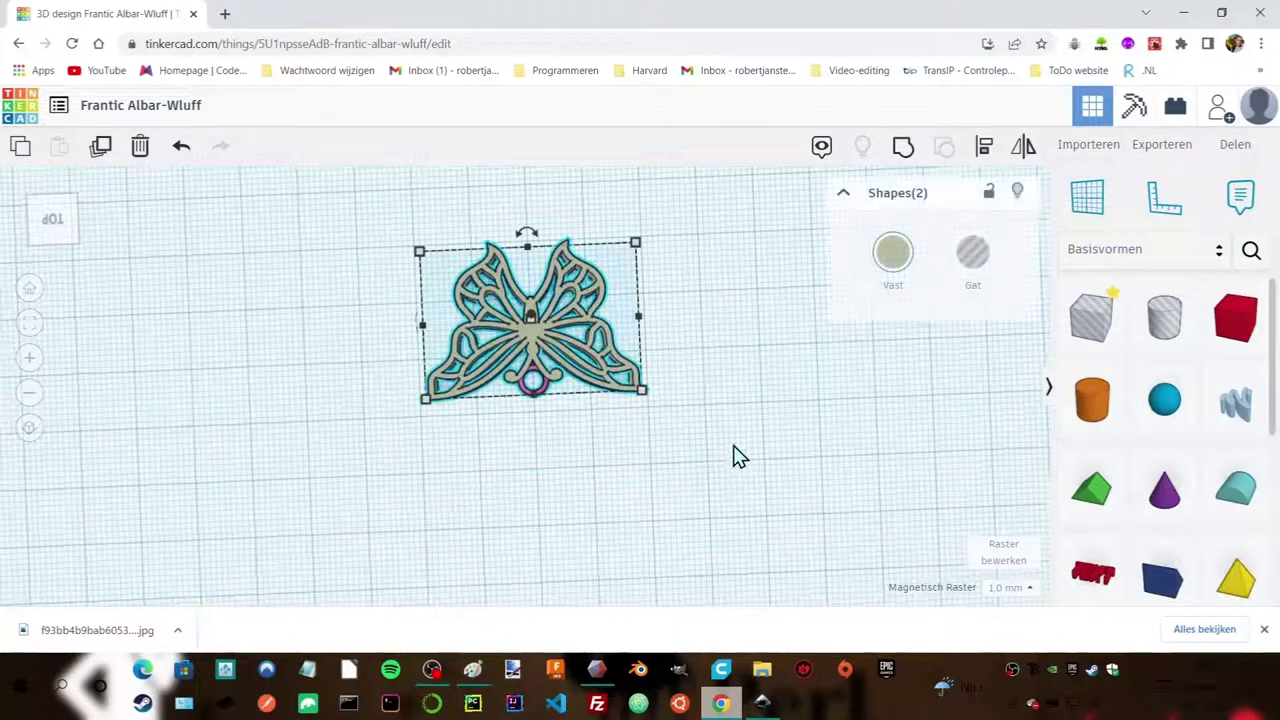
left_click(900, 150)
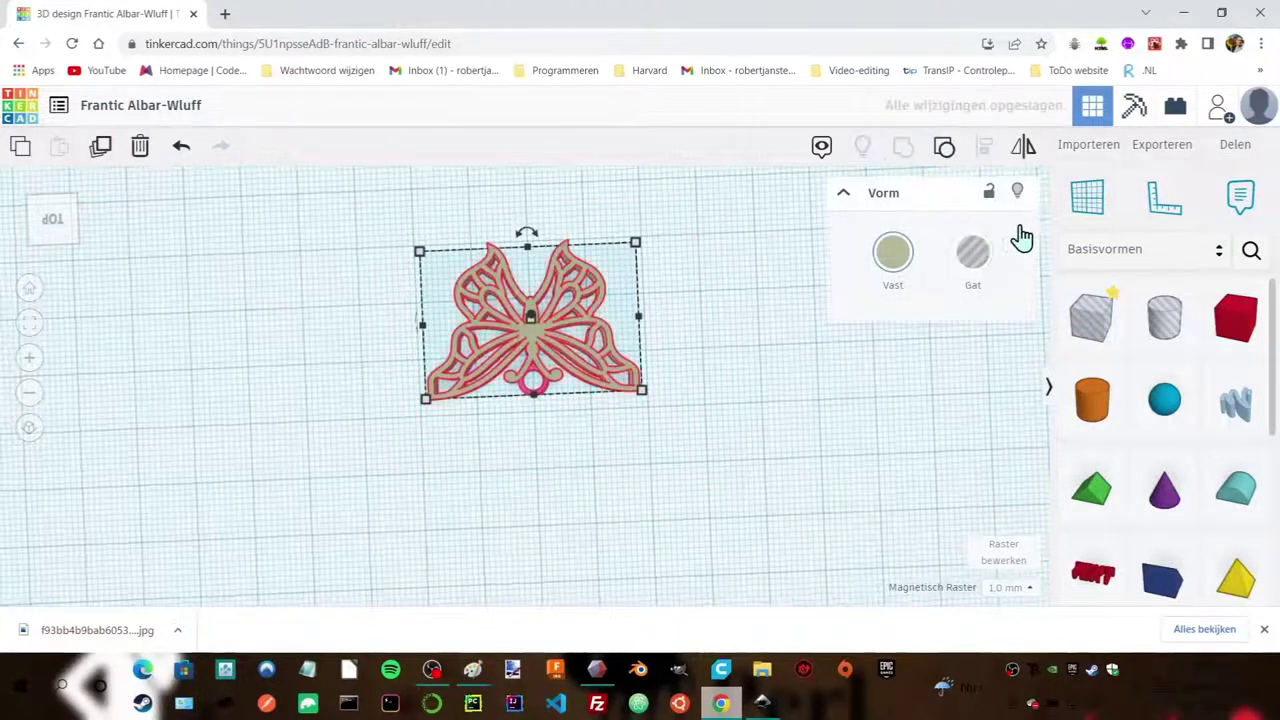
left_click(855, 432)
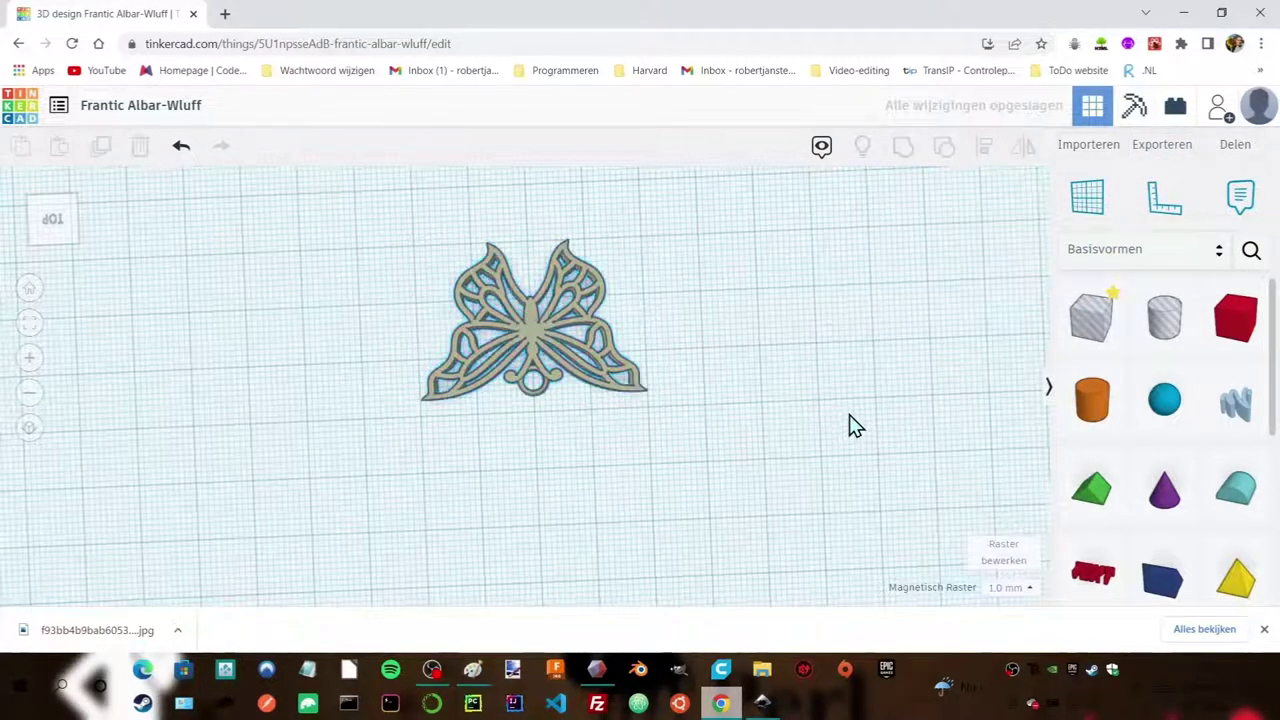
left_click(631, 375)
mouse_move(640, 389)
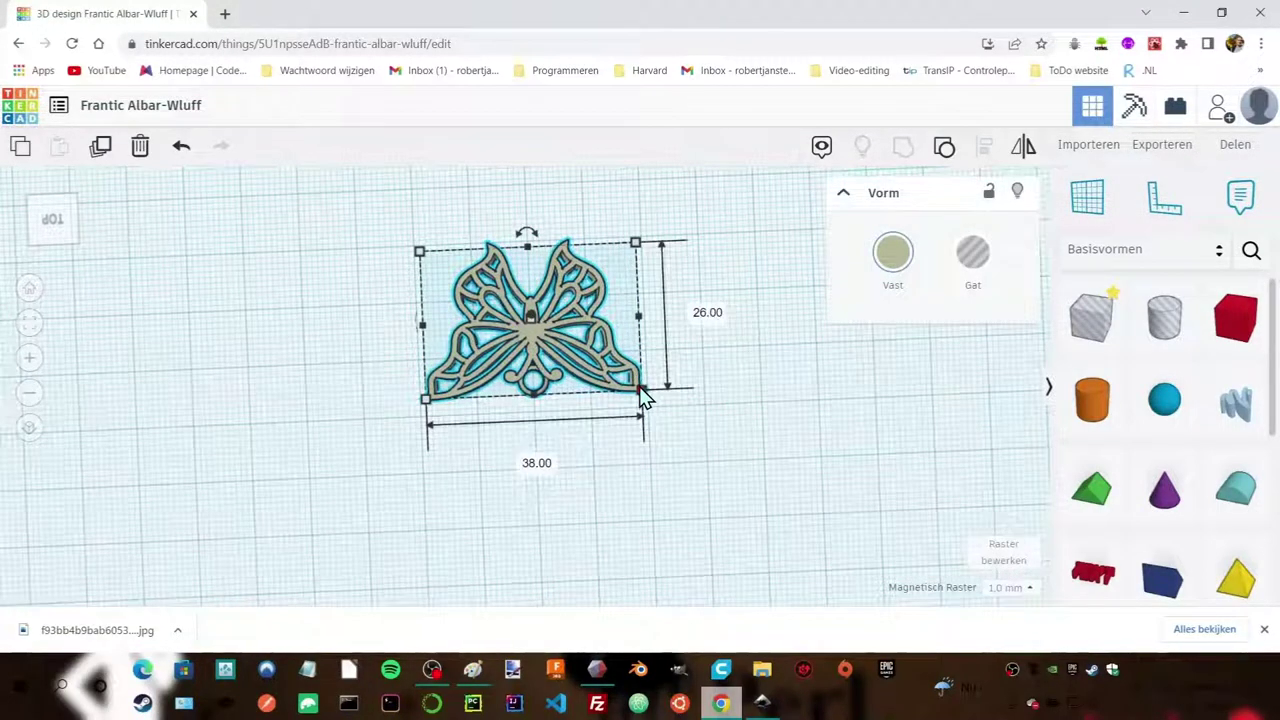
left_click(750, 428)
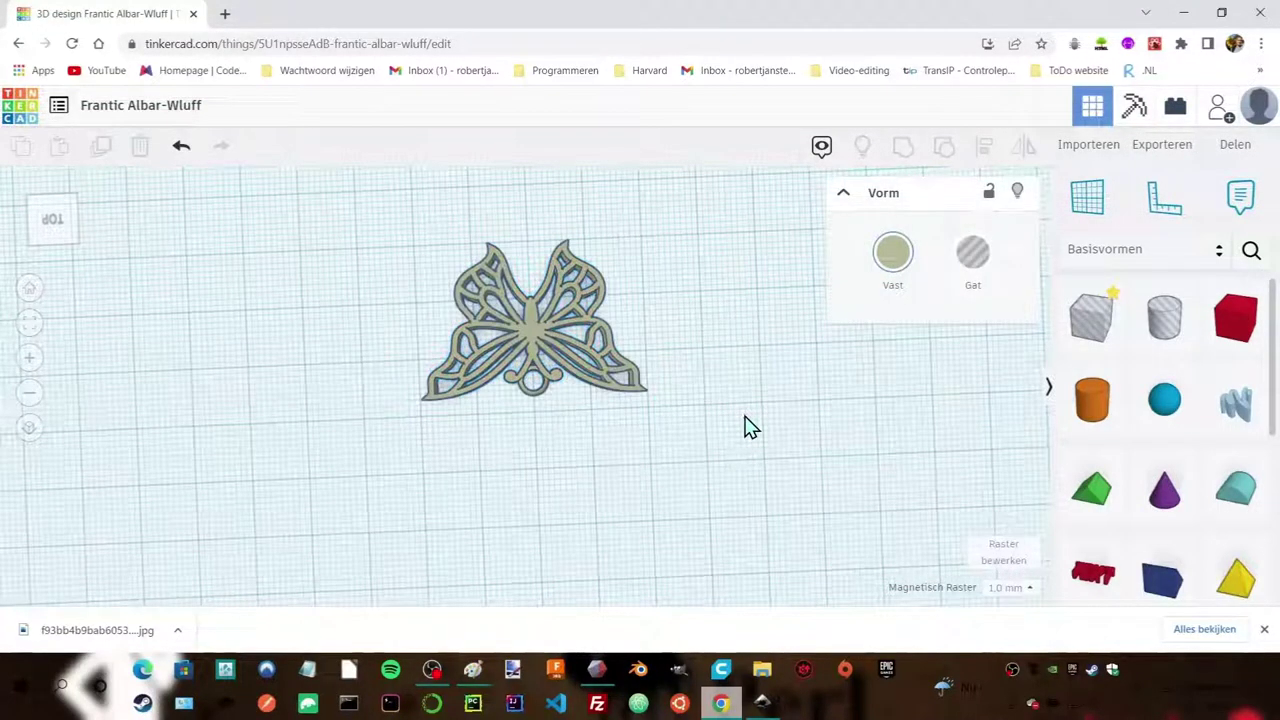
left_click(1146, 152)
Export the design as .STL, then open Ultimaker Cura's Open File dialog.
left_click(722, 334)
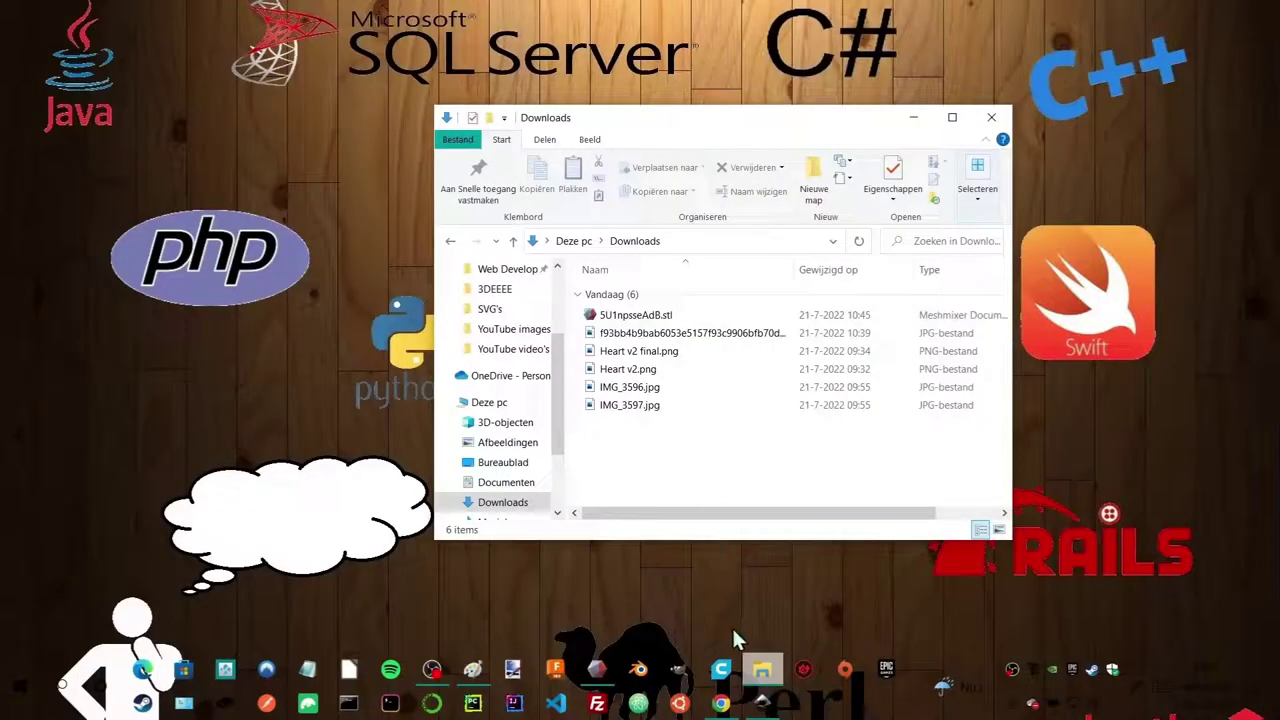
left_click(720, 669)
left_click(60, 95)
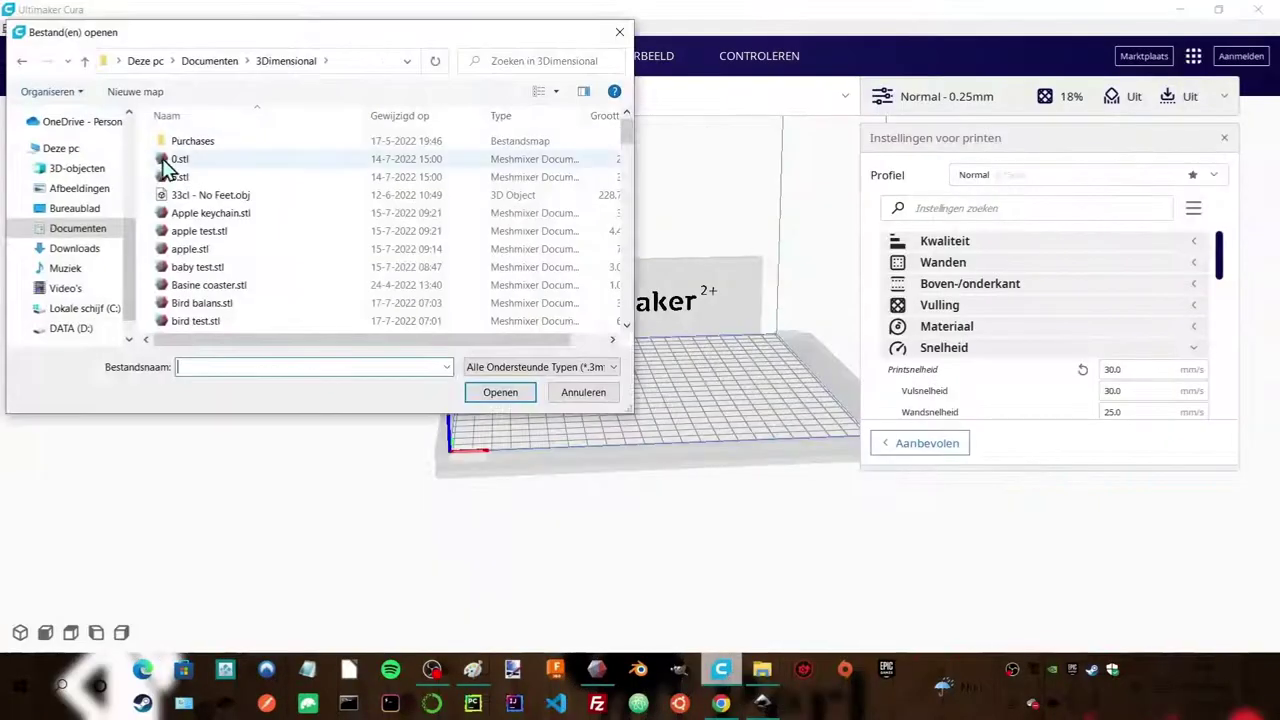
Load 5U1npsseAdB.stl from Downloads onto the Ultimaker 2+ build plate.
left_click(75, 248)
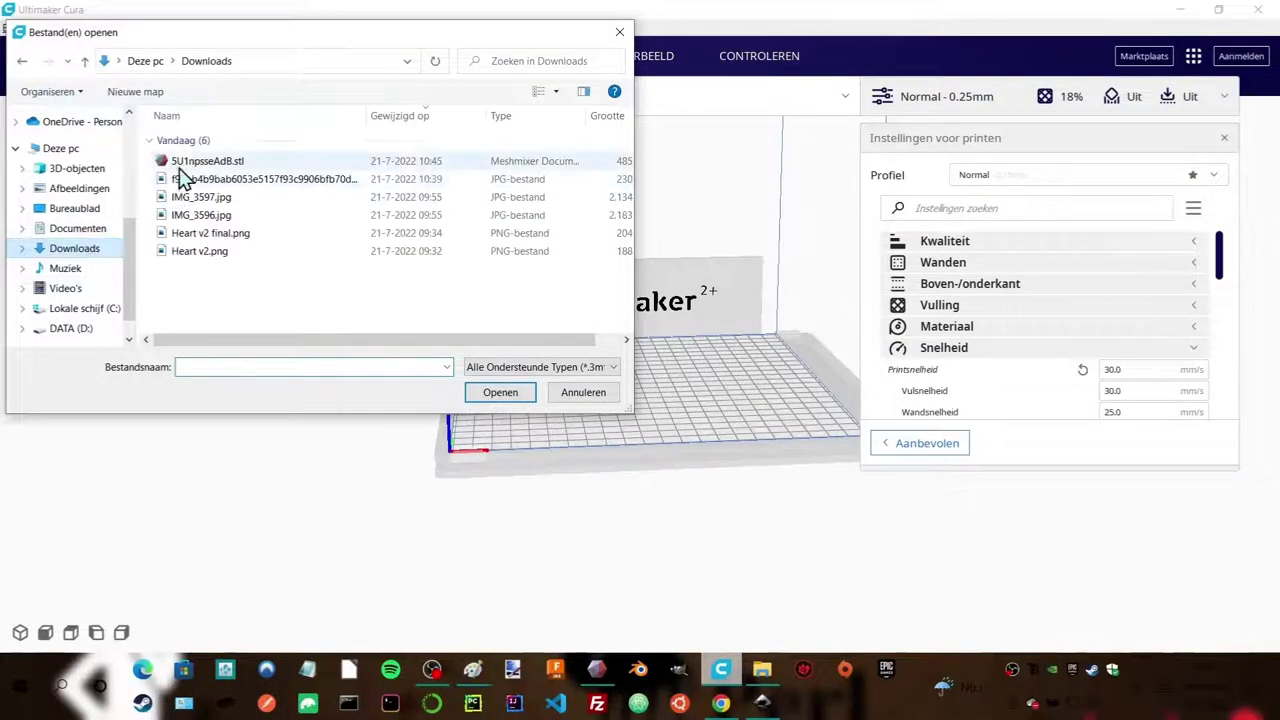
left_click(186, 161)
left_click(480, 392)
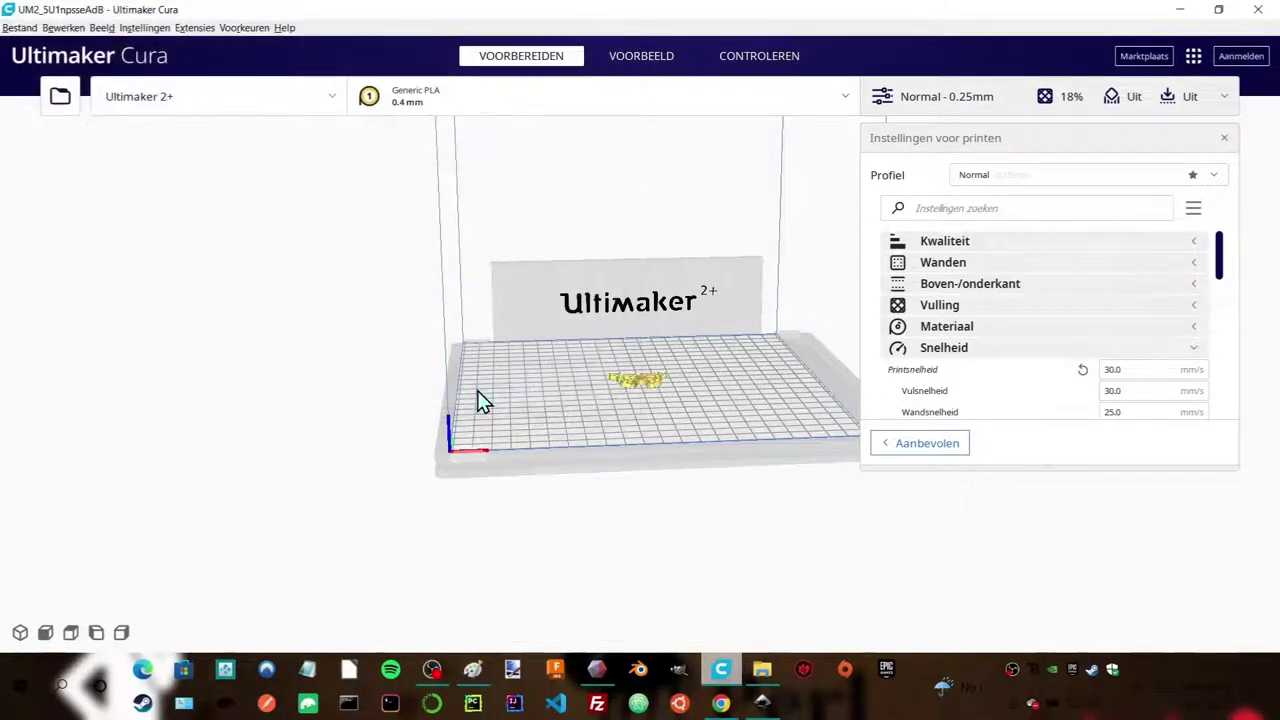
scroll(568, 495, "up", 5)
scroll(568, 497, "up", 3)
scroll(570, 494, "up", 2)
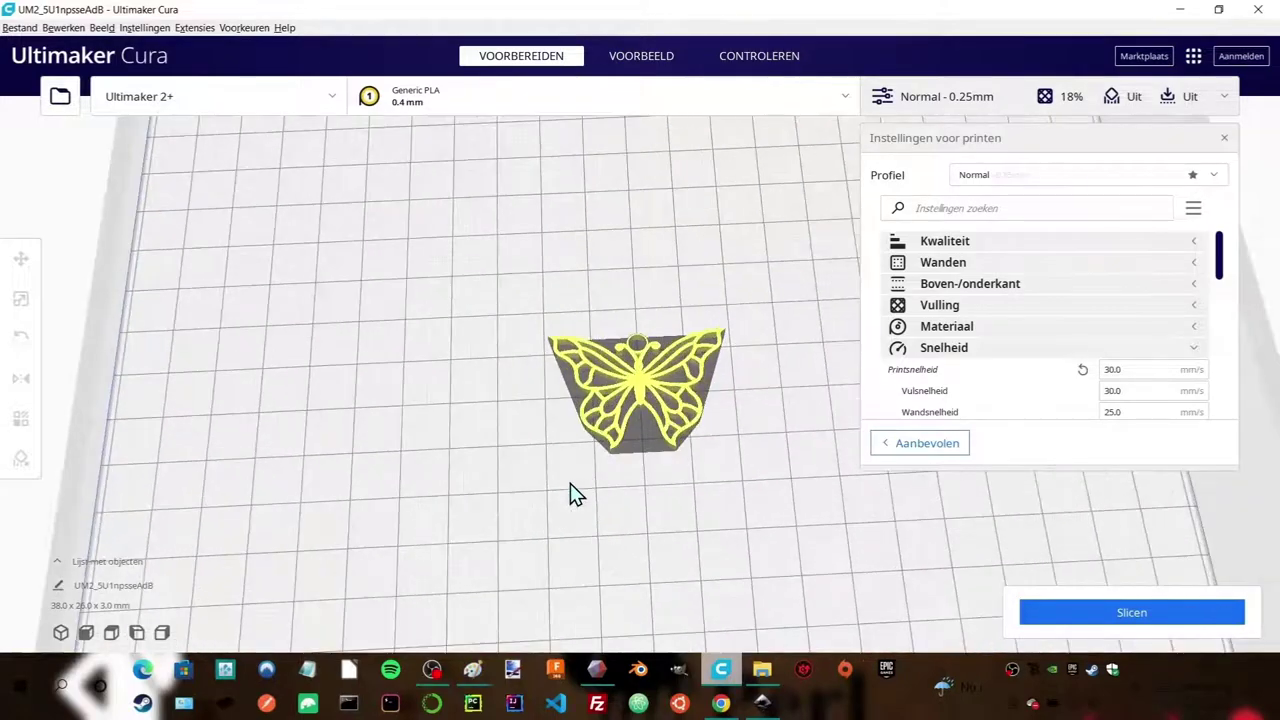
scroll(660, 512, "up", 2)
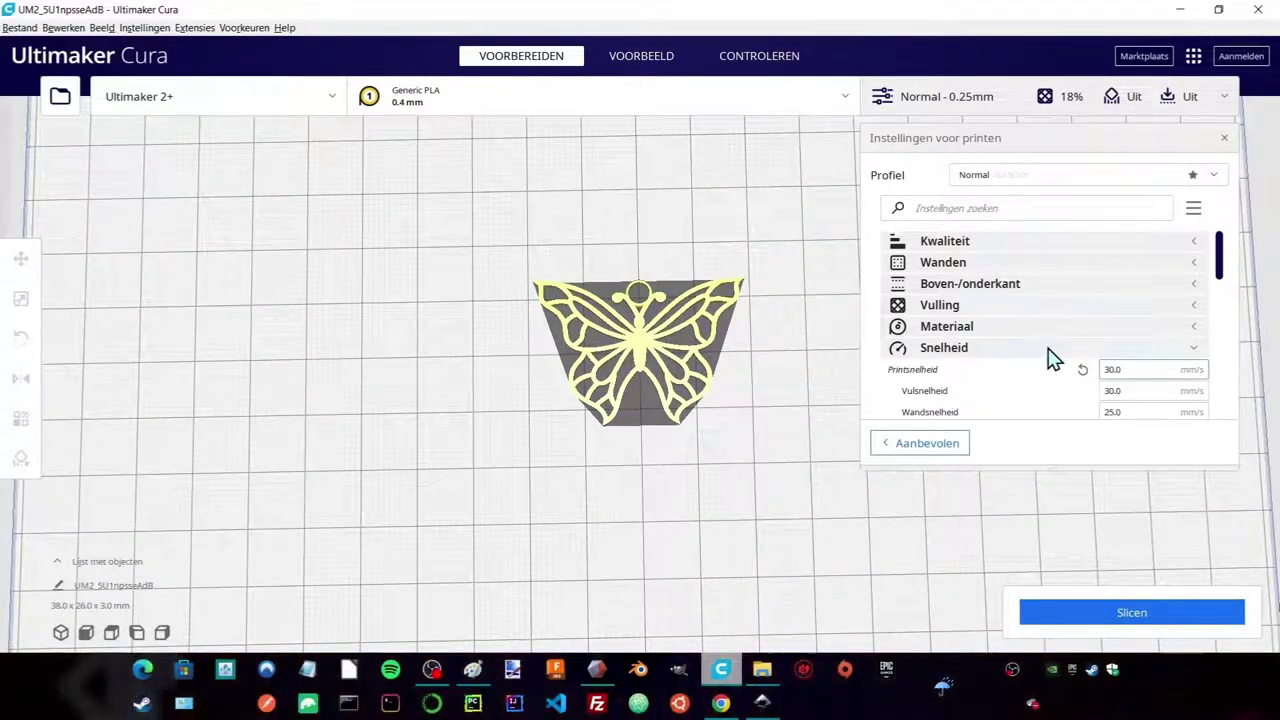
Choose the Normal 0.15 mm profile but keep the current 0.25 mm print settings.
left_click(1080, 176)
left_click(996, 256)
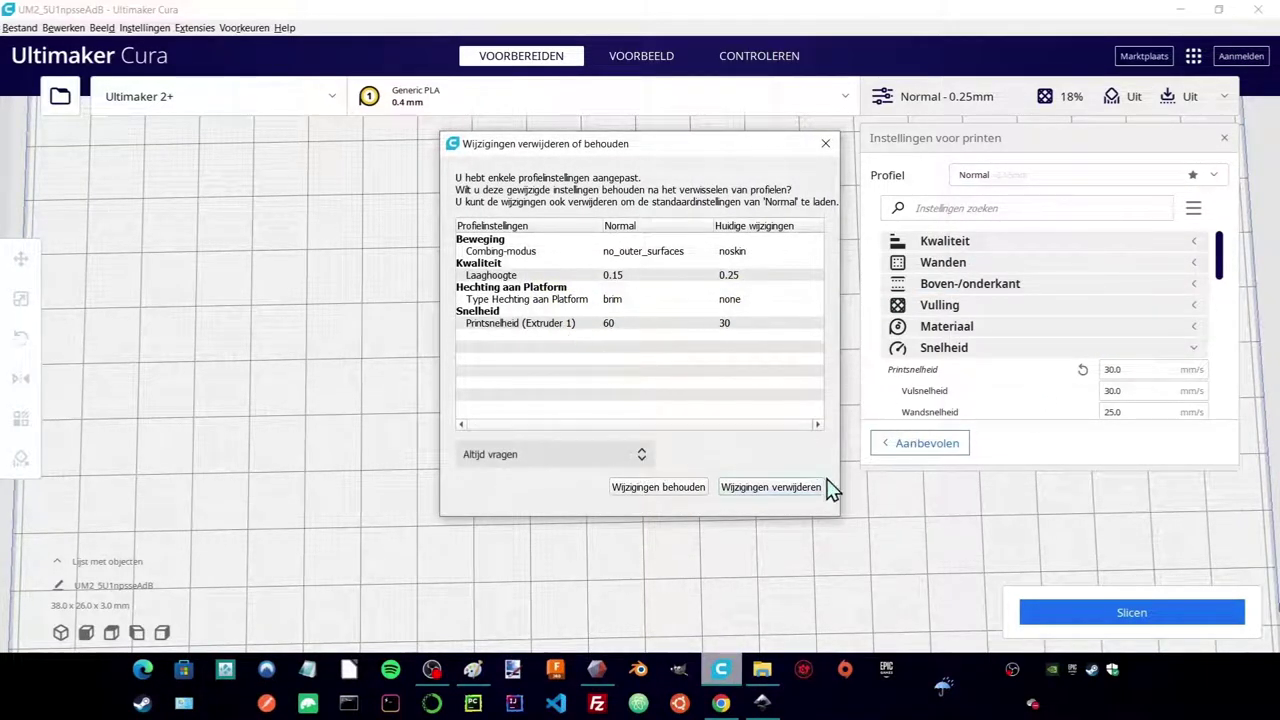
left_click(676, 487)
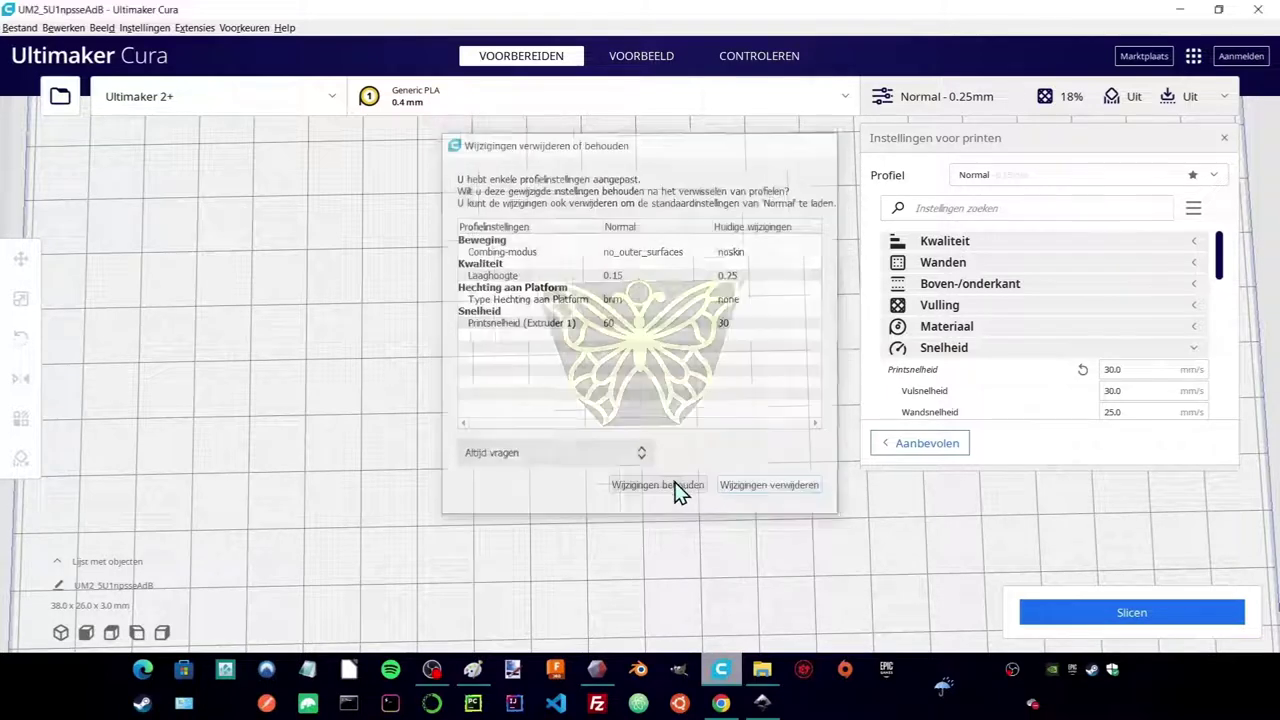
Slice the keychain, inspect layers 9 and 1 in top-view preview, then return to VOORBEREIDEN.
left_click(1098, 614)
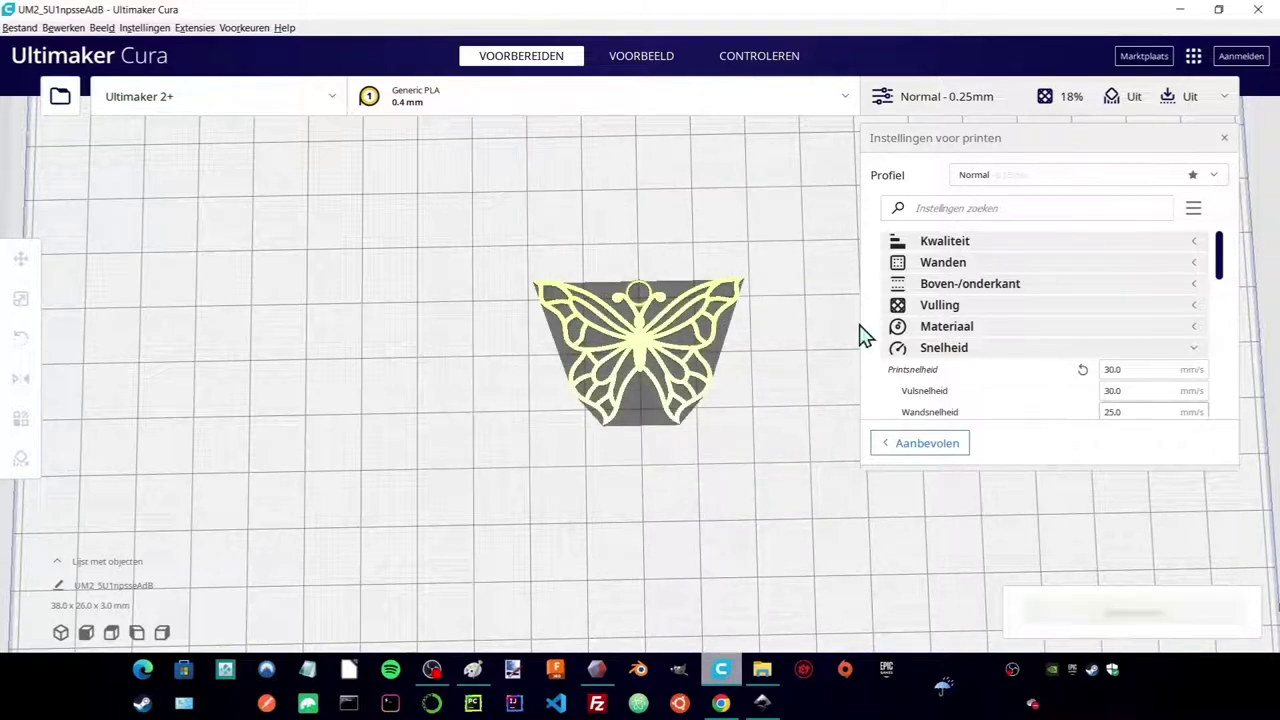
left_click(650, 57)
left_click(111, 632)
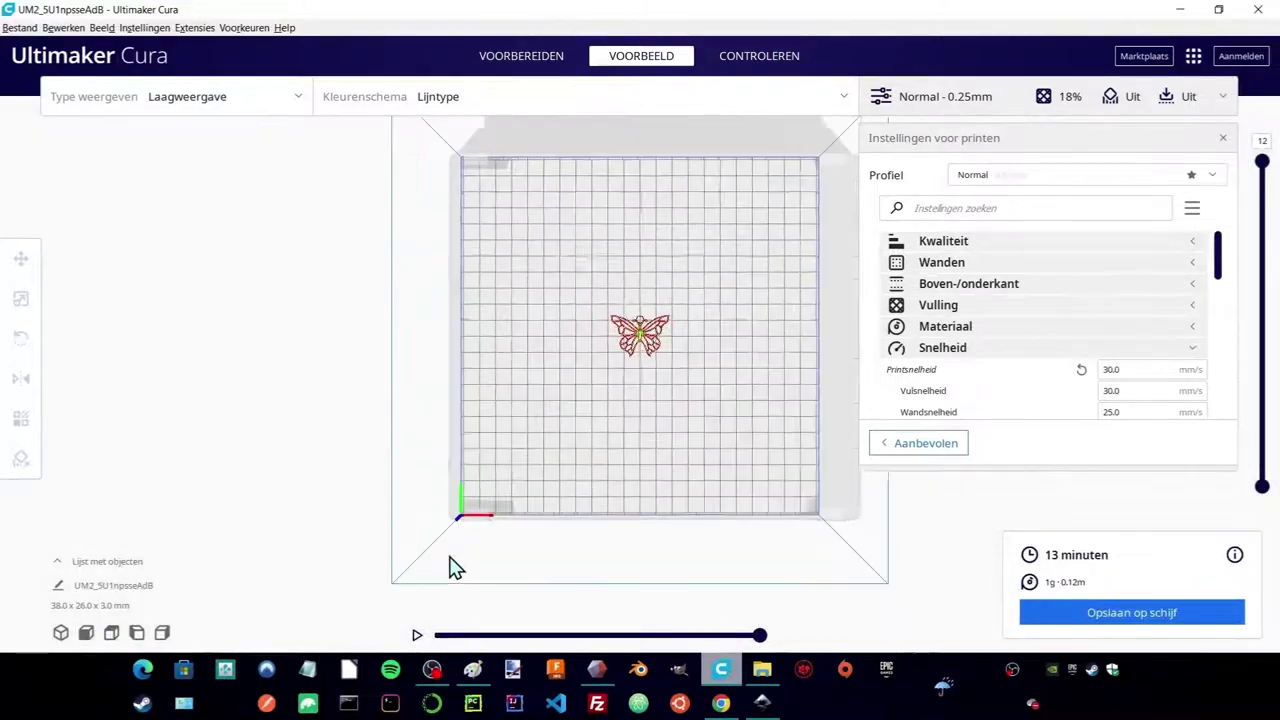
scroll(450, 560, "up", 5)
scroll(450, 557, "up", 5)
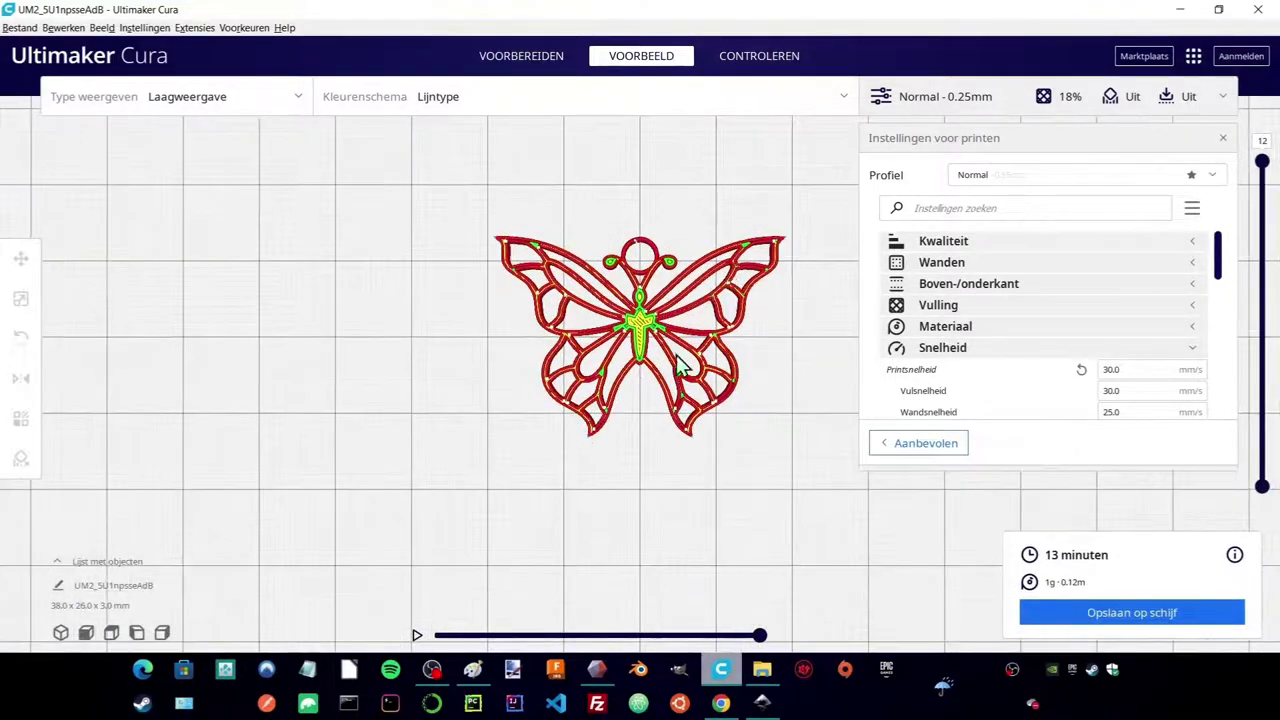
left_click_drag(1262, 161, 1262, 247)
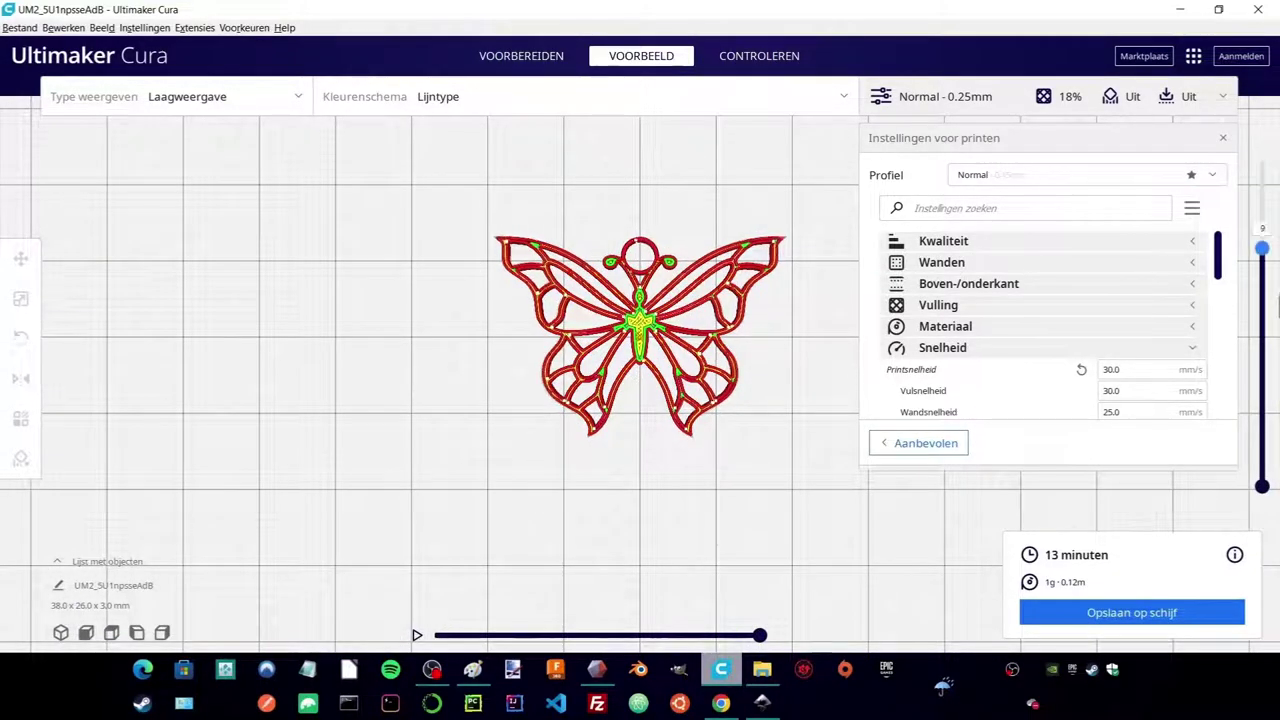
left_click_drag(1277, 308, 1277, 535)
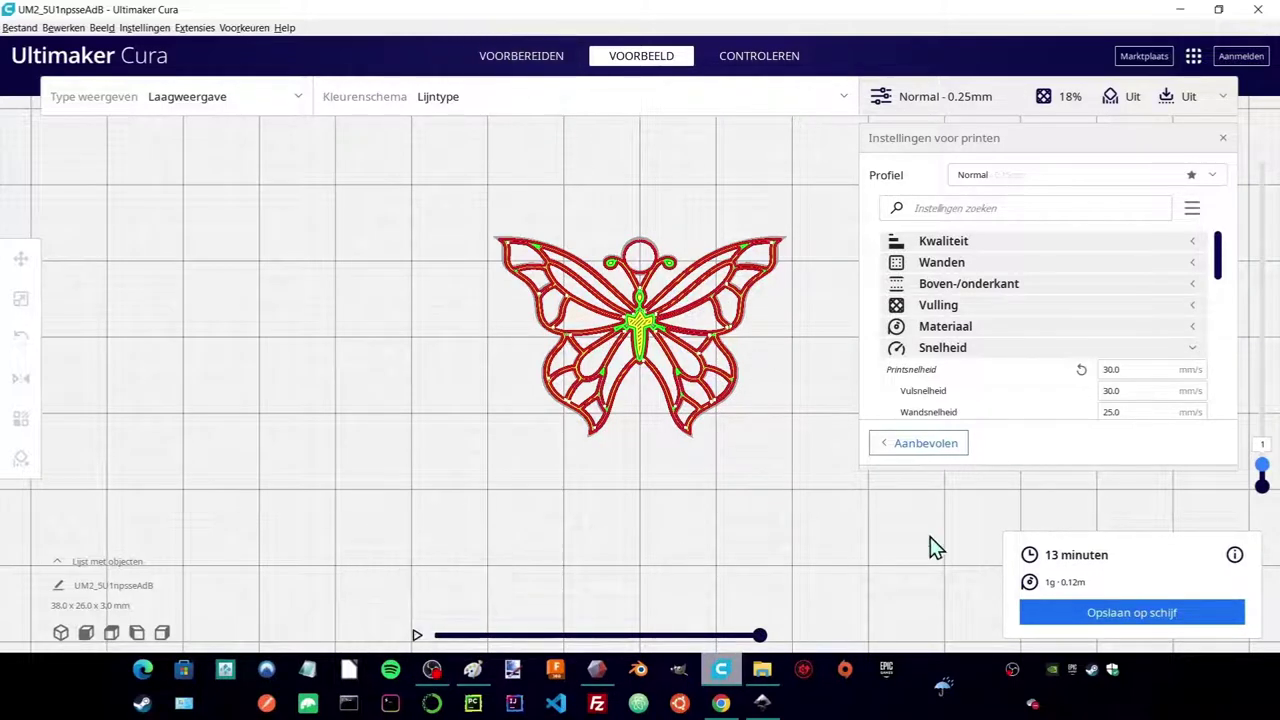
left_click(528, 58)
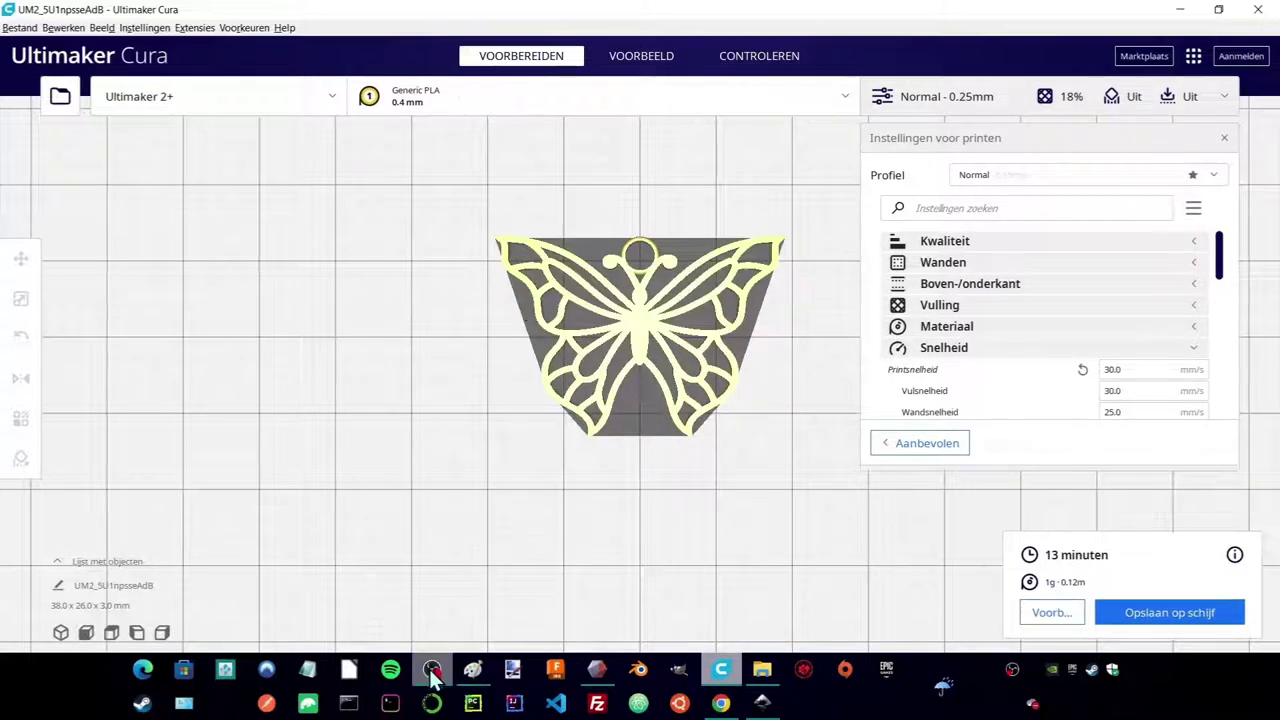